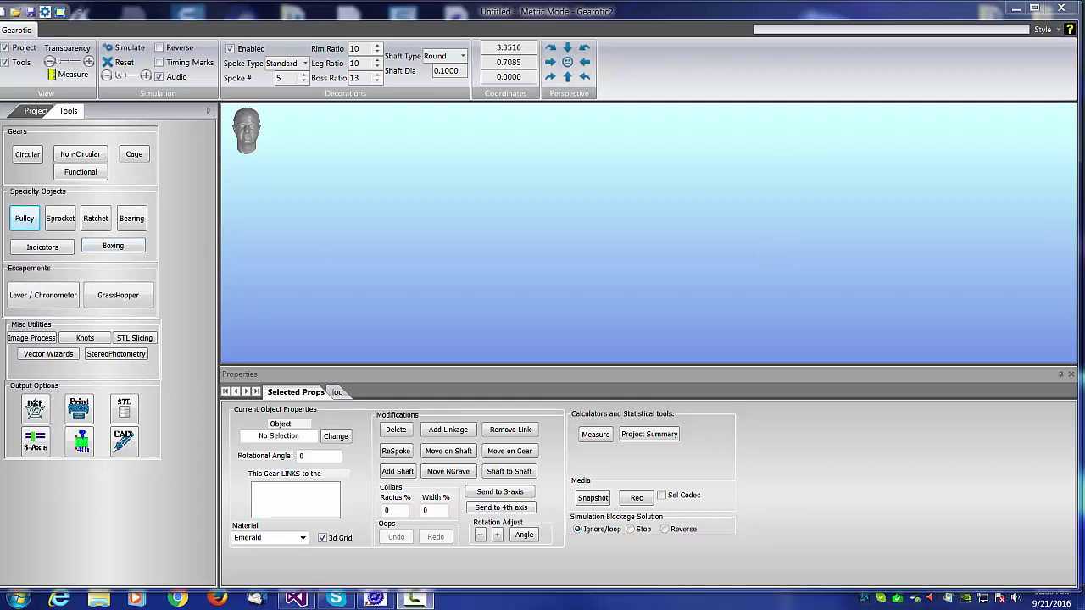
- Add a pendulum clock indicator and set the pendulum calculator's angle to 90 degrees (period 2.039610179)
left_click(66, 251)
left_click(590, 426)
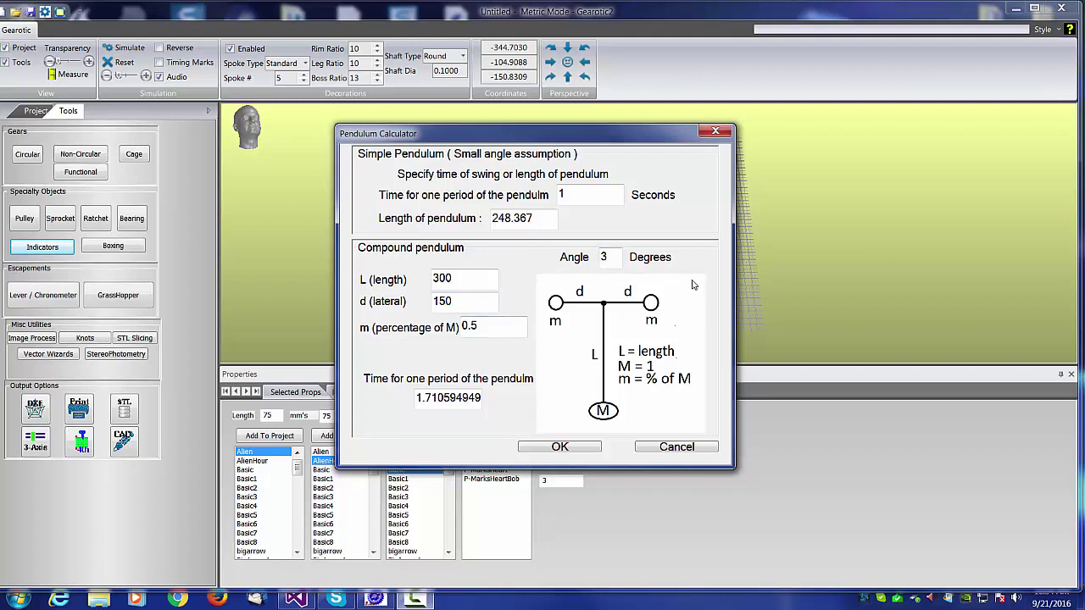
left_click(607, 257)
double_click(605, 256)
type("90")
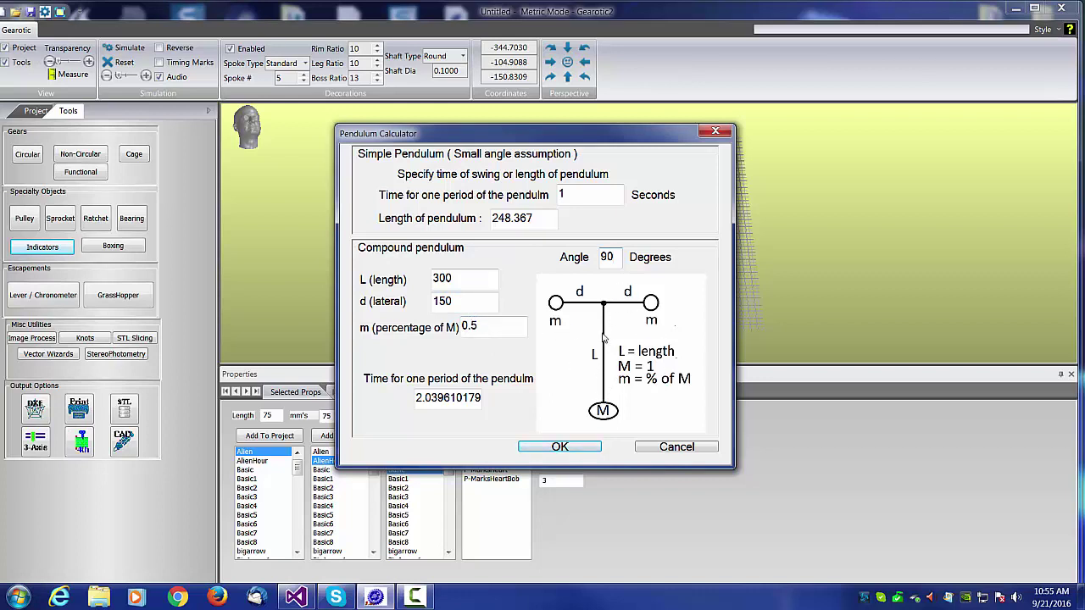
- Set the compound pendulum's length L to 150, lateral d to 25 and m to 3
double_click(455, 284)
type("1")
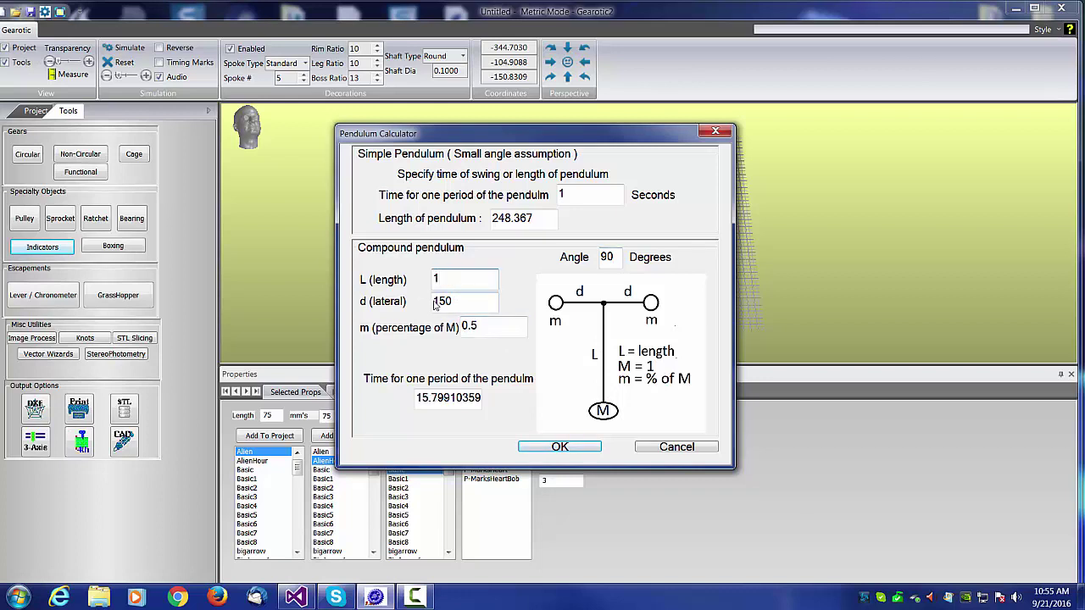
type("50")
key("Tab")
type("25")
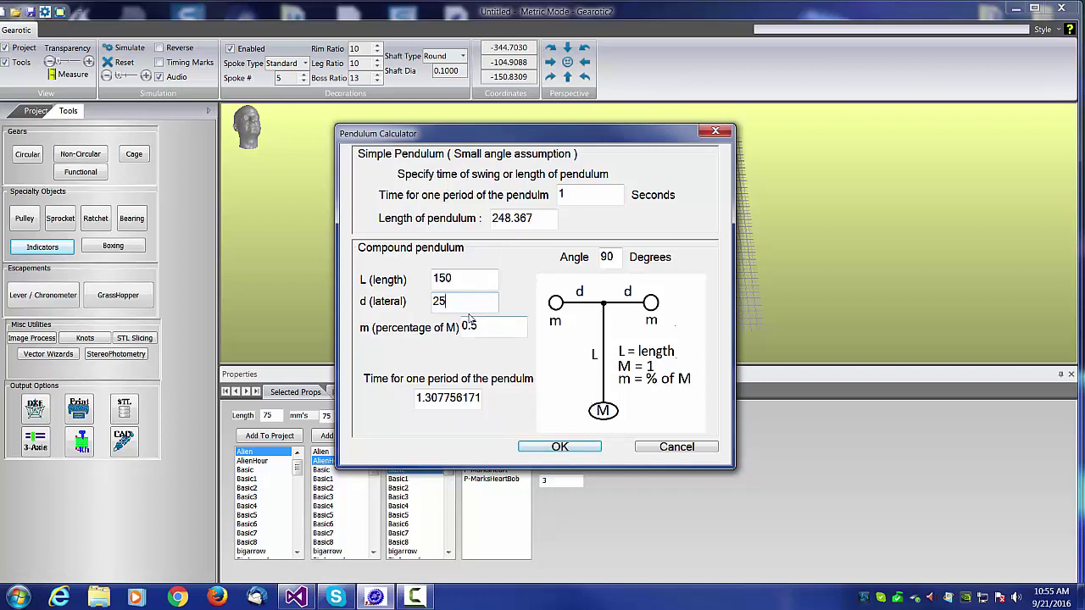
left_click_drag(481, 328, 450, 327)
type("3")
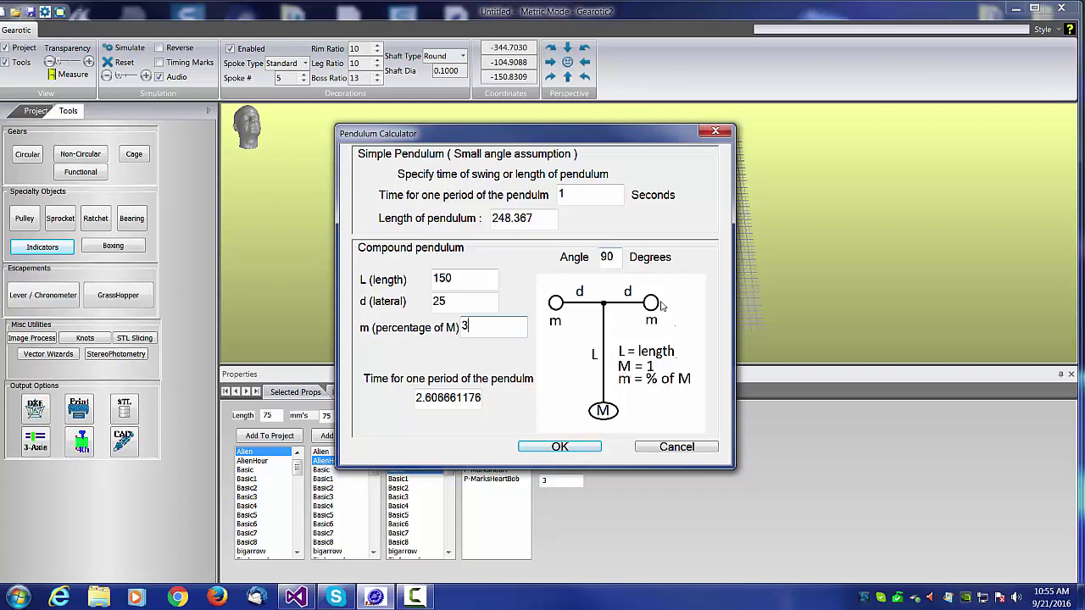
- Accept the pendulum calculator values and launch the Vector Wizards from Misc Utilities
left_click(560, 447)
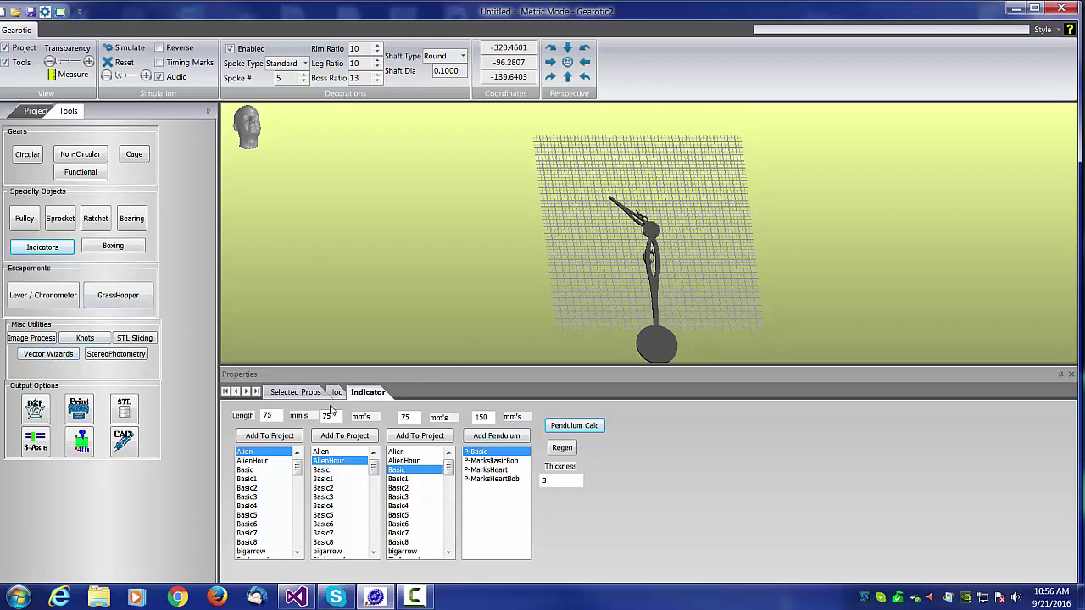
left_click(48, 354)
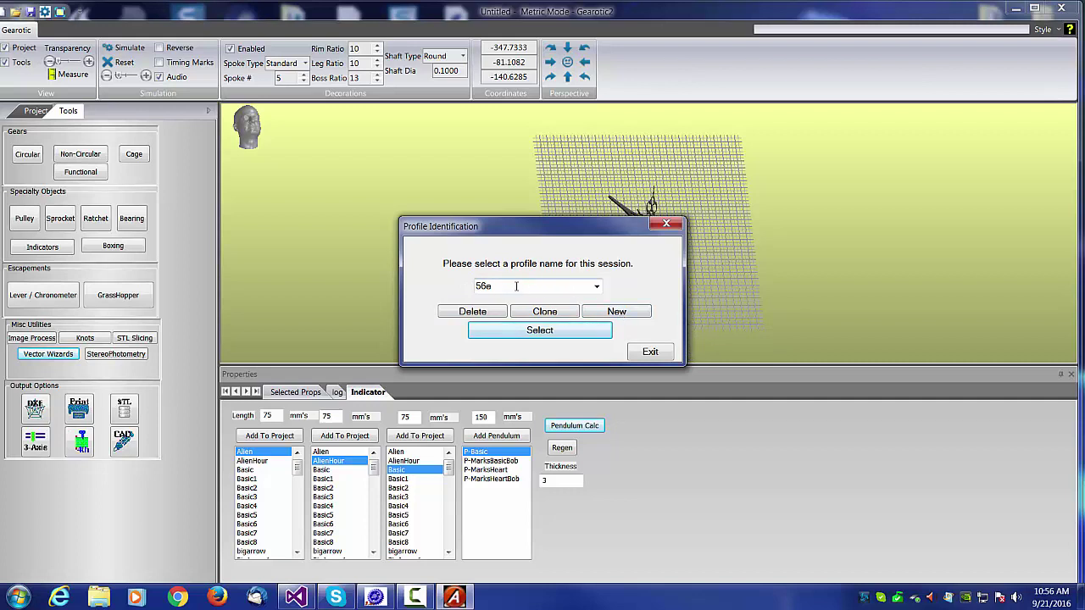
- Confirm the profile to open the Contours editor, then reposition and enlarge its window
left_click(543, 332)
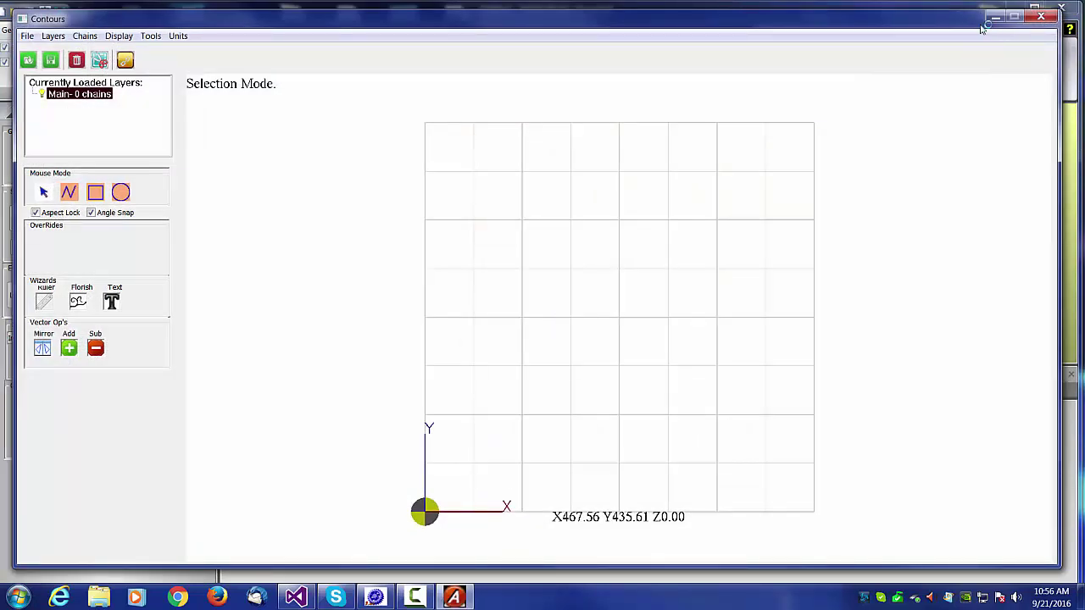
left_click(1013, 16)
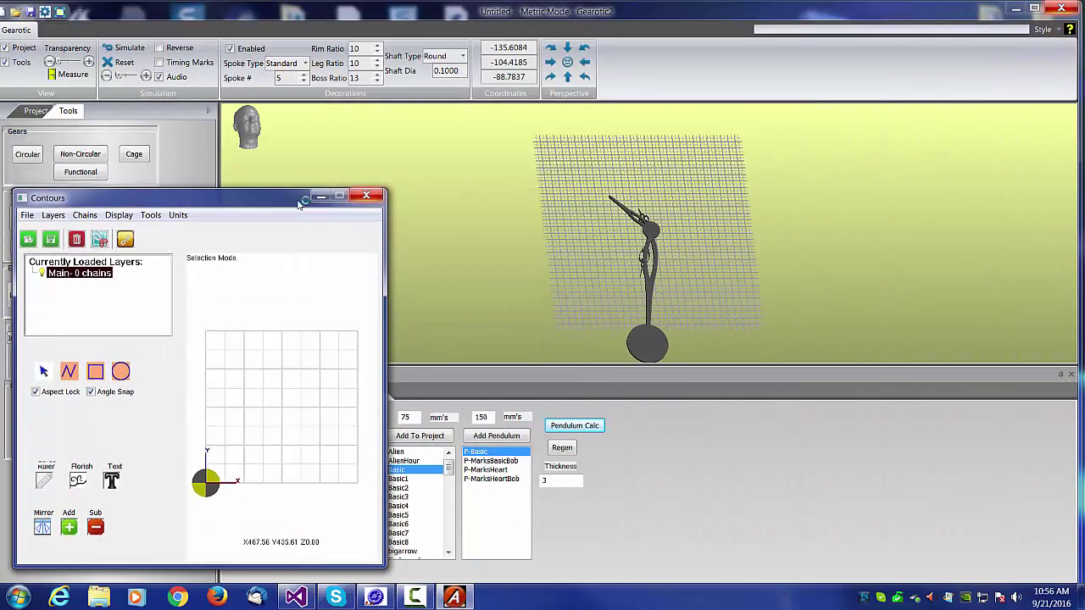
left_click_drag(284, 197, 589, 108)
left_click_drag(550, 105, 255, 28)
mouse_move(393, 392)
left_mouse_down()
mouse_move(852, 496)
mouse_move(1016, 576)
mouse_move(1060, 563)
left_mouse_up()
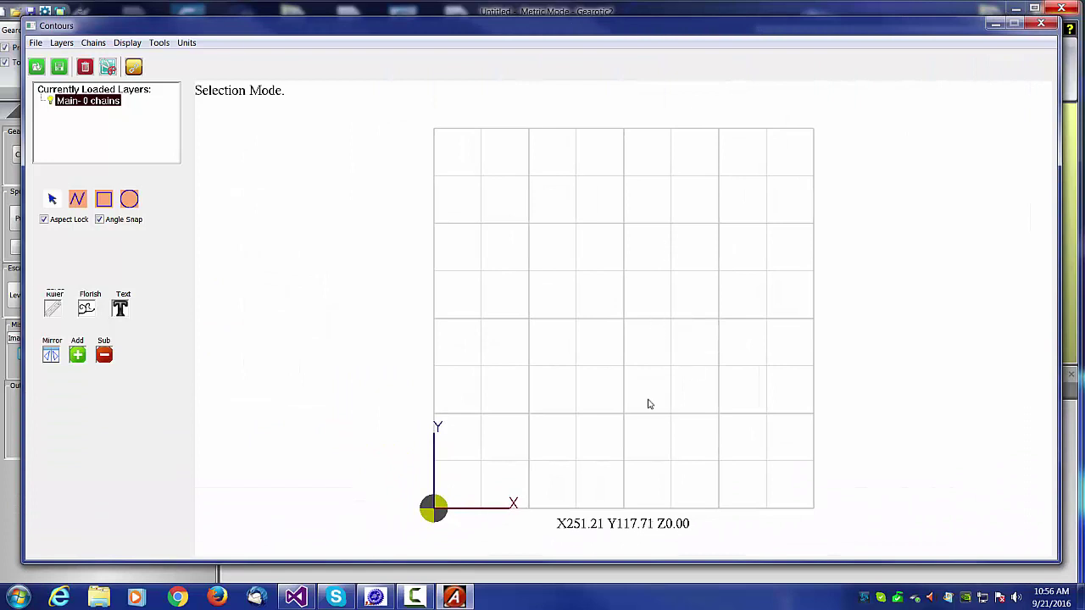
left_click(383, 599)
left_click(464, 599)
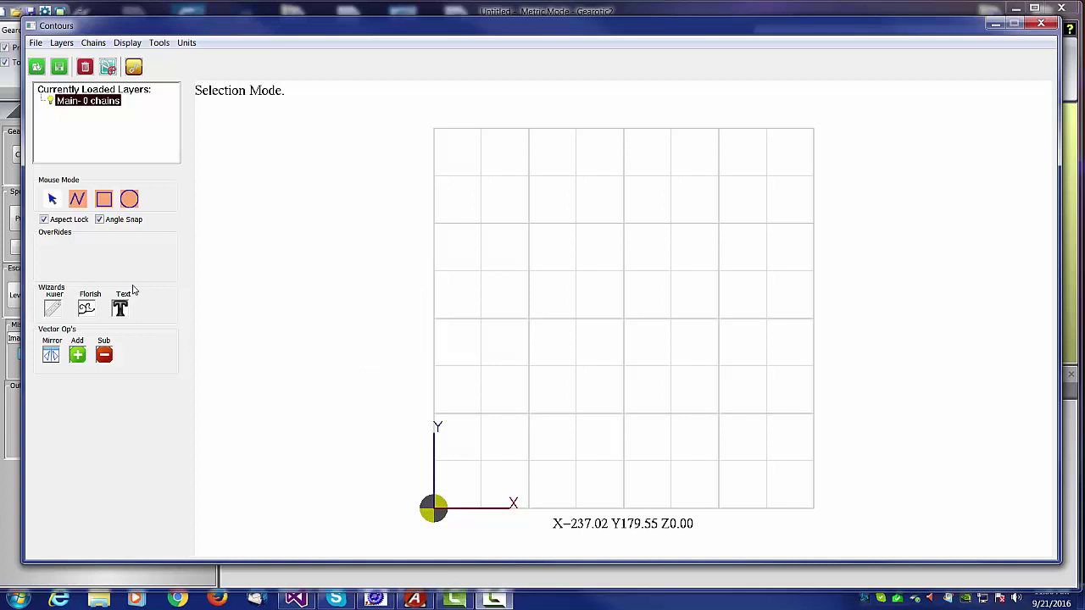
left_click(121, 309)
left_click(528, 238)
left_click(568, 238)
left_click(529, 238)
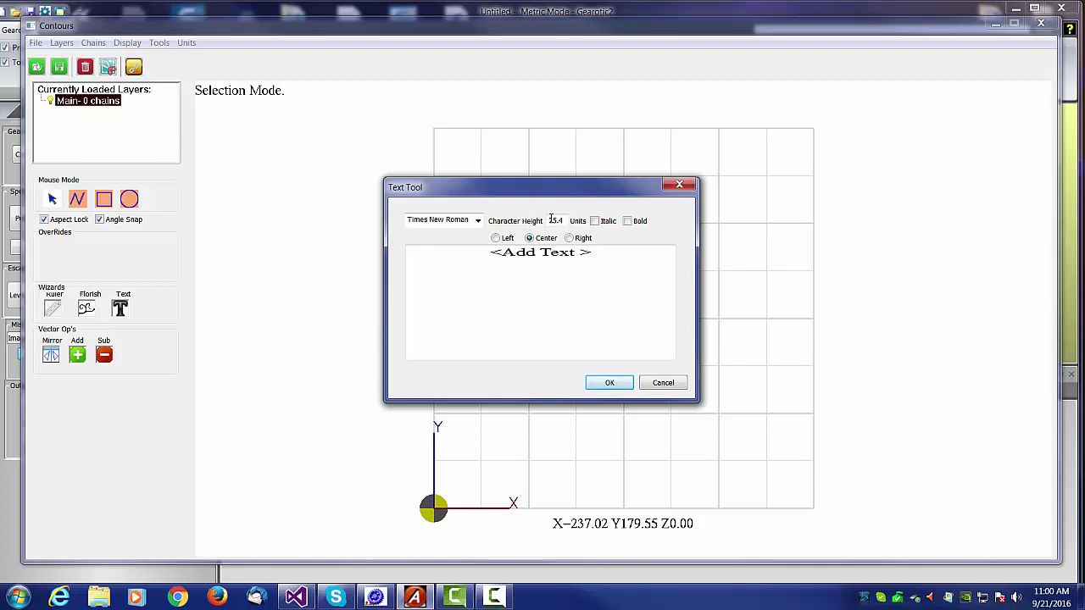
left_click_drag(549, 219, 566, 220)
key("End")
left_click(657, 383)
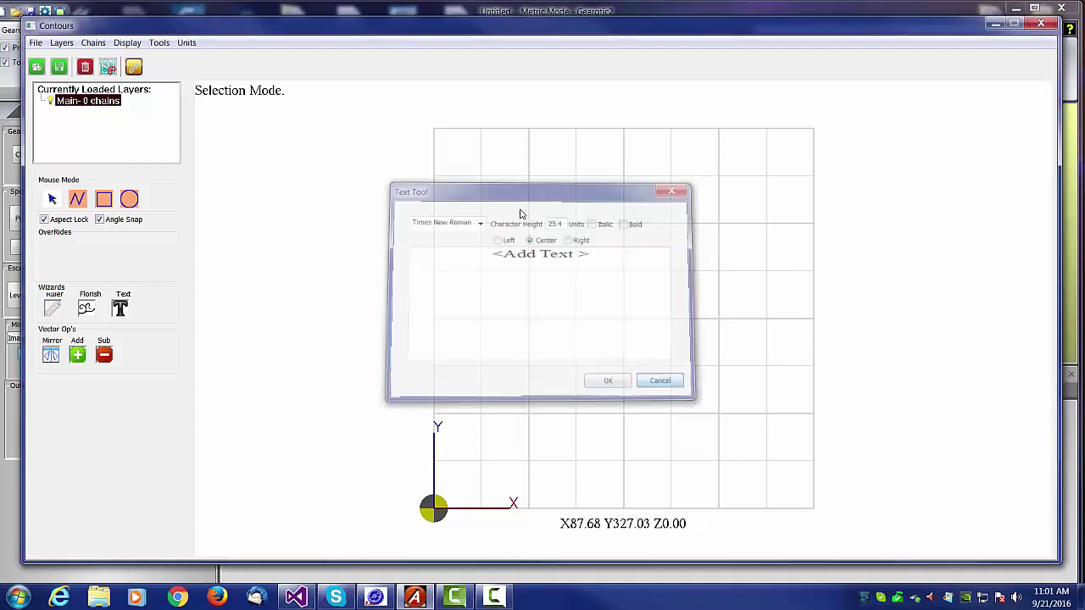
- Set the default workspace extents to 400 x 400 units
left_click(185, 43)
mouse_move(159, 44)
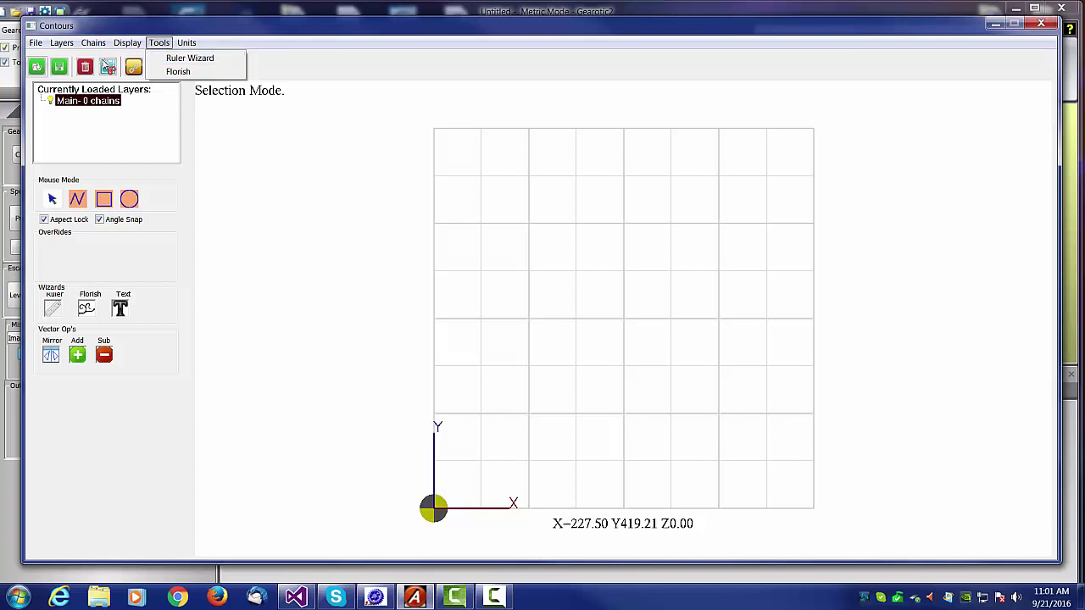
mouse_move(126, 46)
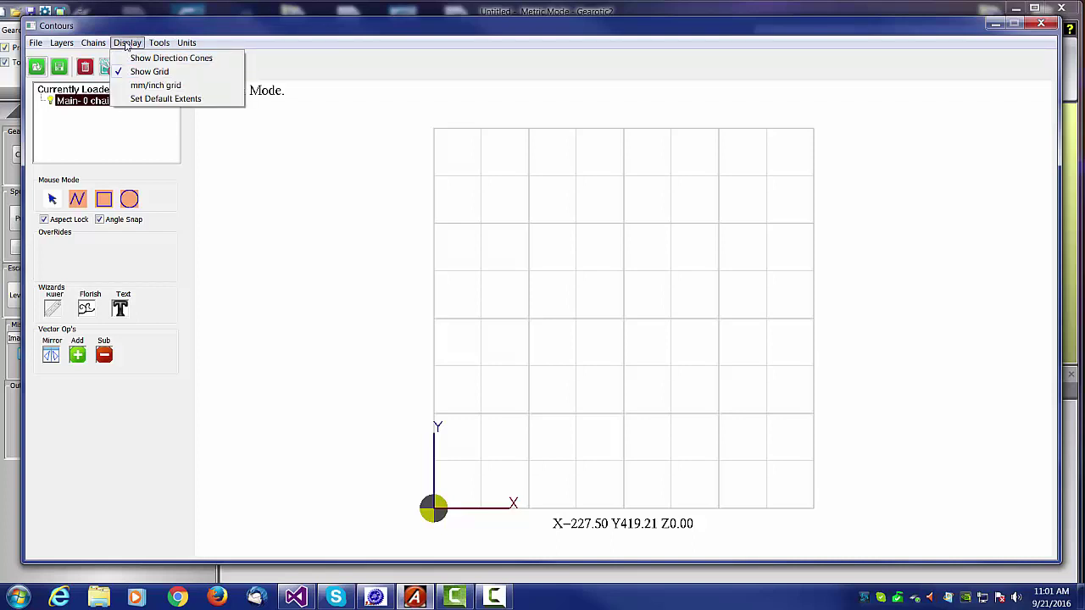
left_click(141, 100)
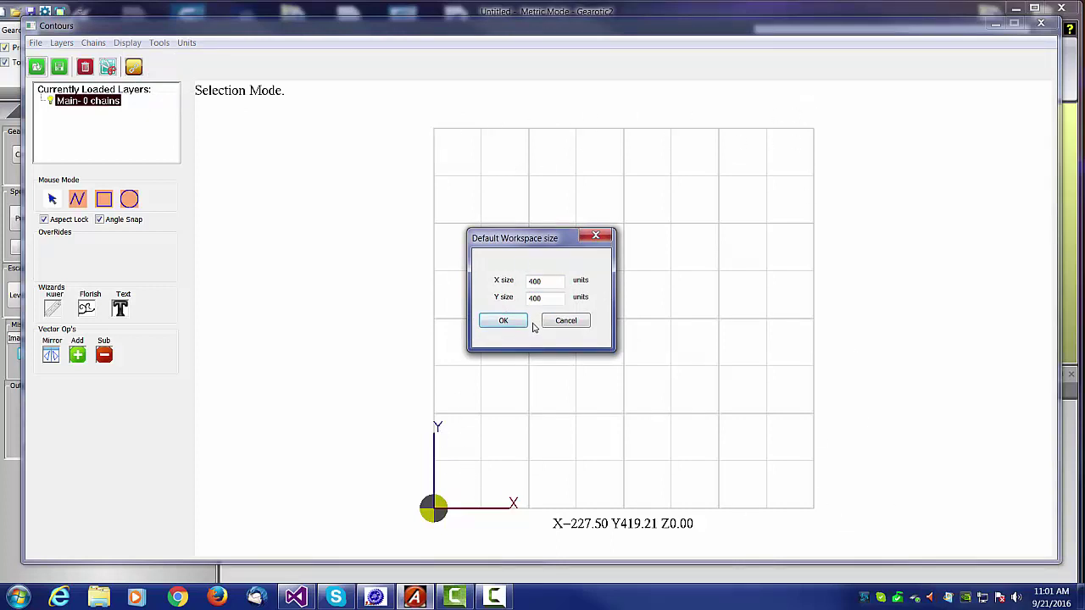
left_click(504, 320)
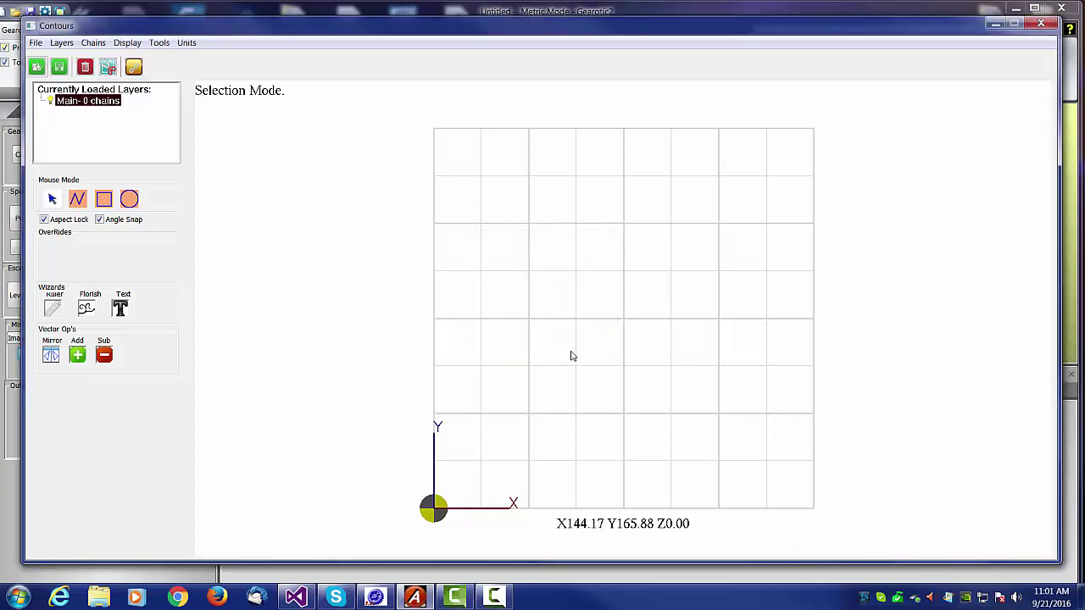
- Toggle the drawing grid off and back on so it is displayed
left_click(127, 43)
left_click(136, 71)
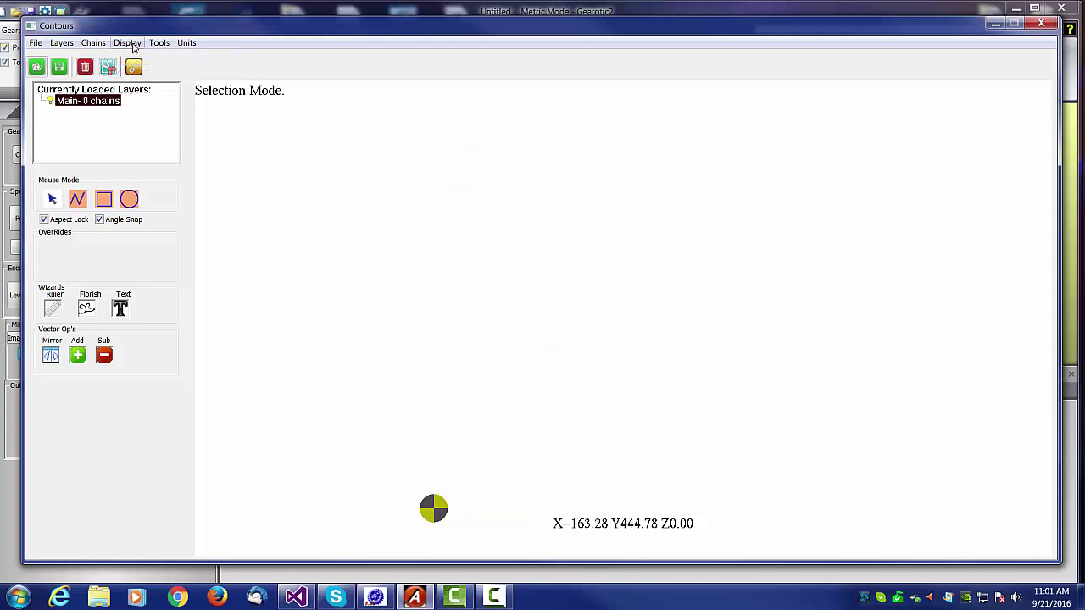
left_click(129, 44)
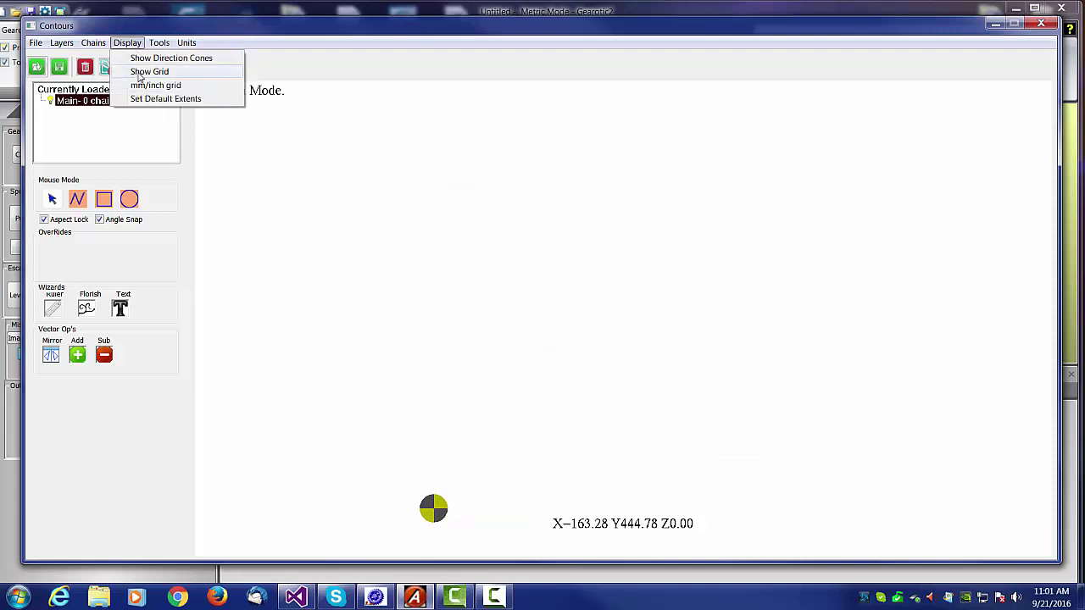
left_click(136, 71)
left_click(127, 43)
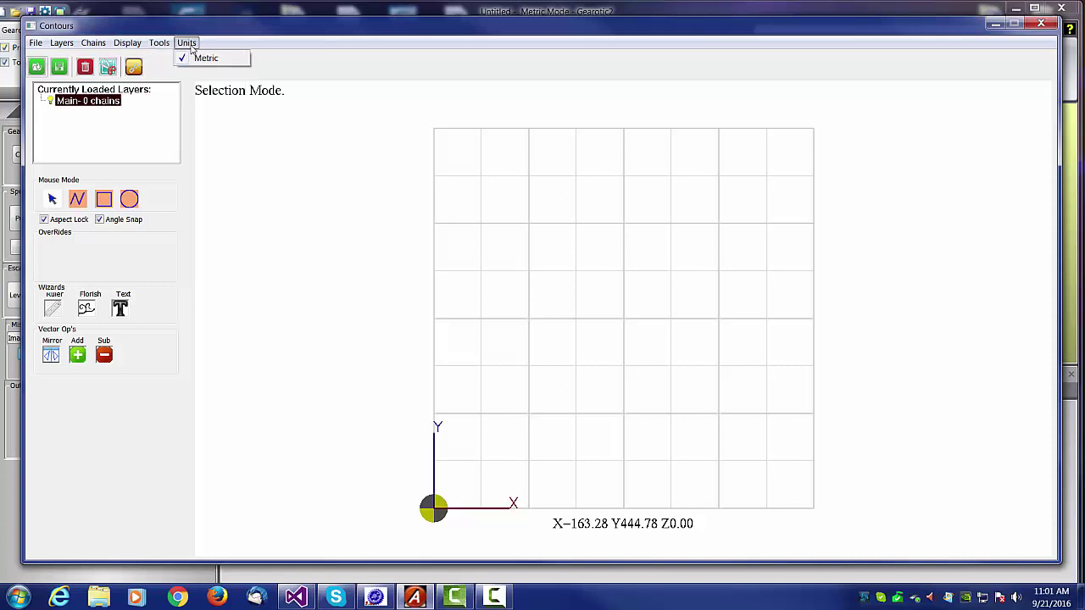
- Browse the Tools menu entries such as Ruler Wizard and Florish, leaving the Main layer empty
mouse_move(127, 47)
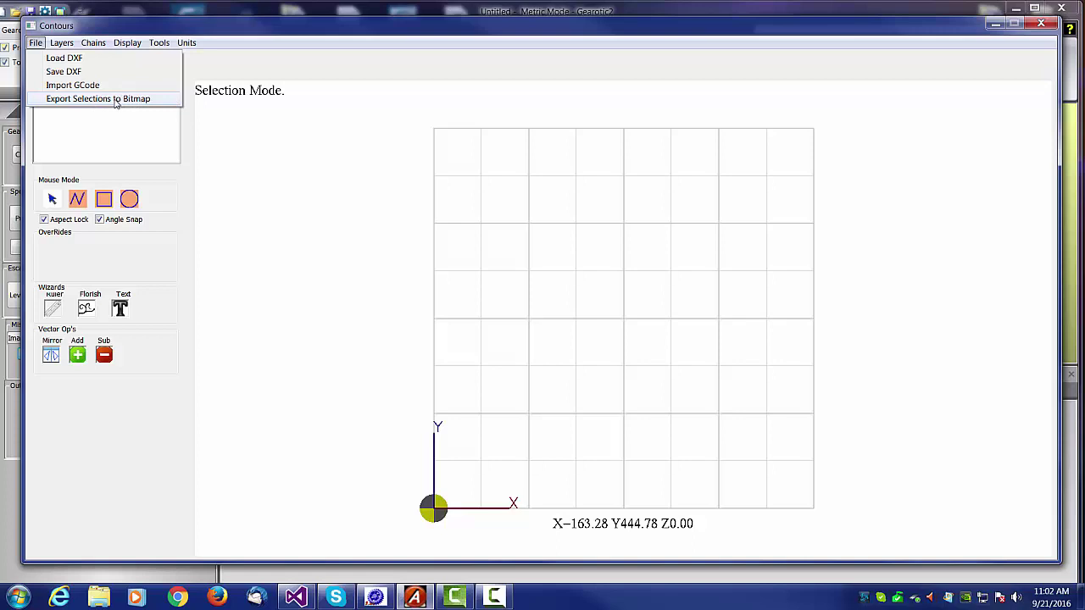
mouse_move(159, 43)
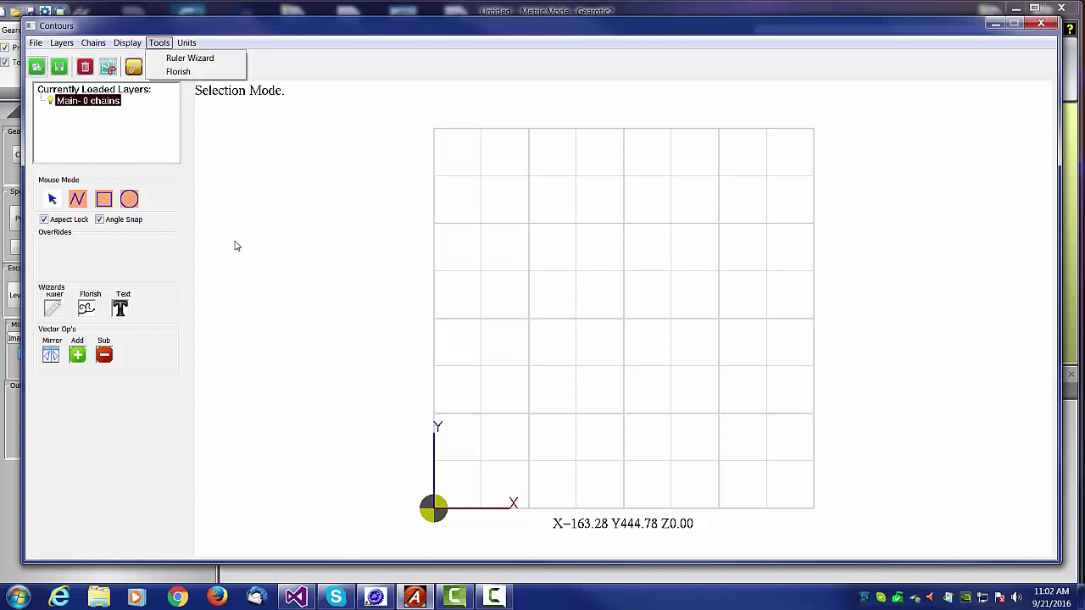
- Box-select across the empty canvas to confirm nothing is there
left_click(53, 200)
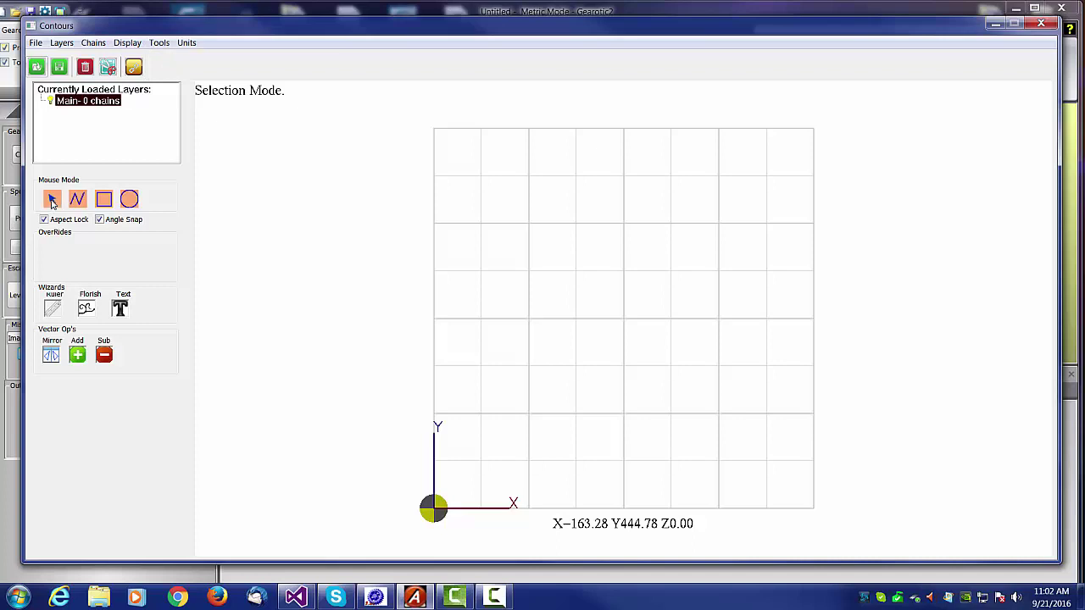
left_click_drag(380, 159, 752, 439)
left_click_drag(620, 183, 351, 480)
left_click_drag(254, 133, 765, 459)
- Draw an M-shaped zigzag polyline with the Line tool and select it
left_click(77, 200)
left_click(491, 362)
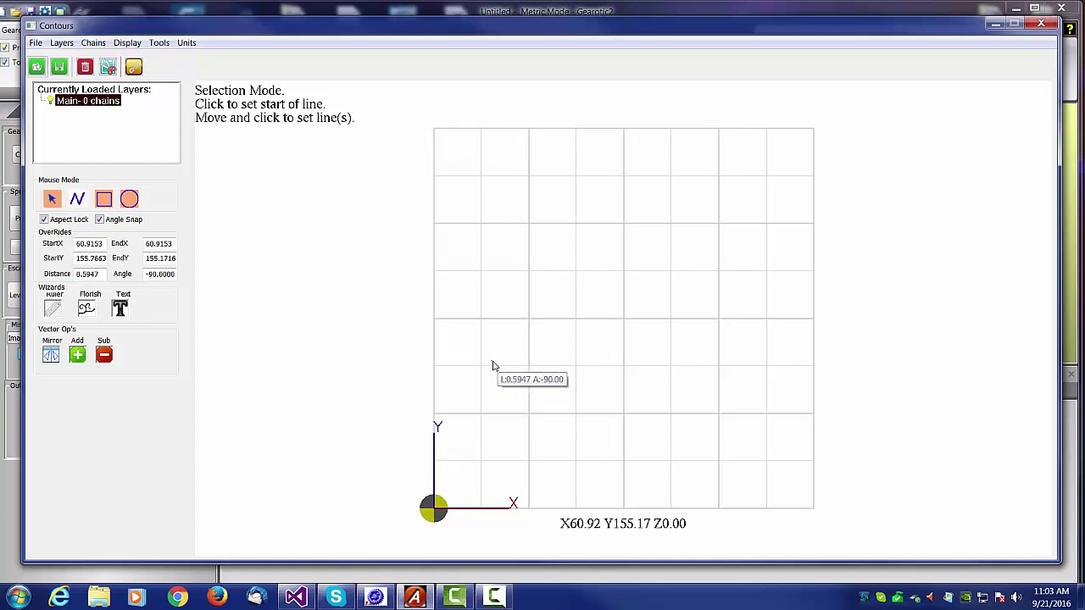
left_click(551, 193)
left_click(590, 324)
left_click(658, 216)
left_click(695, 332)
left_click(696, 332)
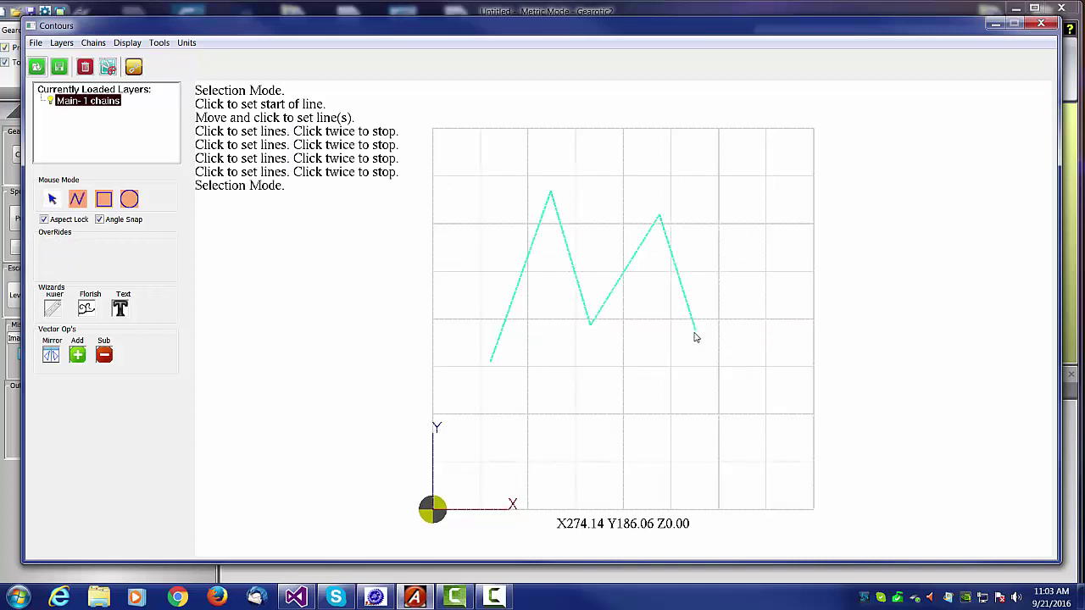
left_click(560, 363)
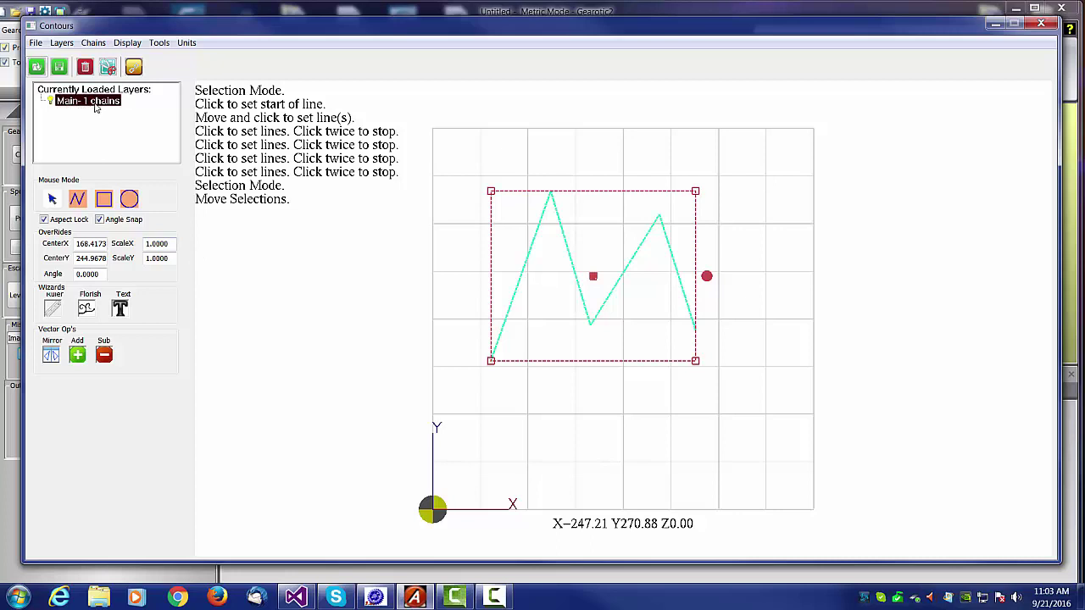
left_click(467, 273)
left_click(568, 246)
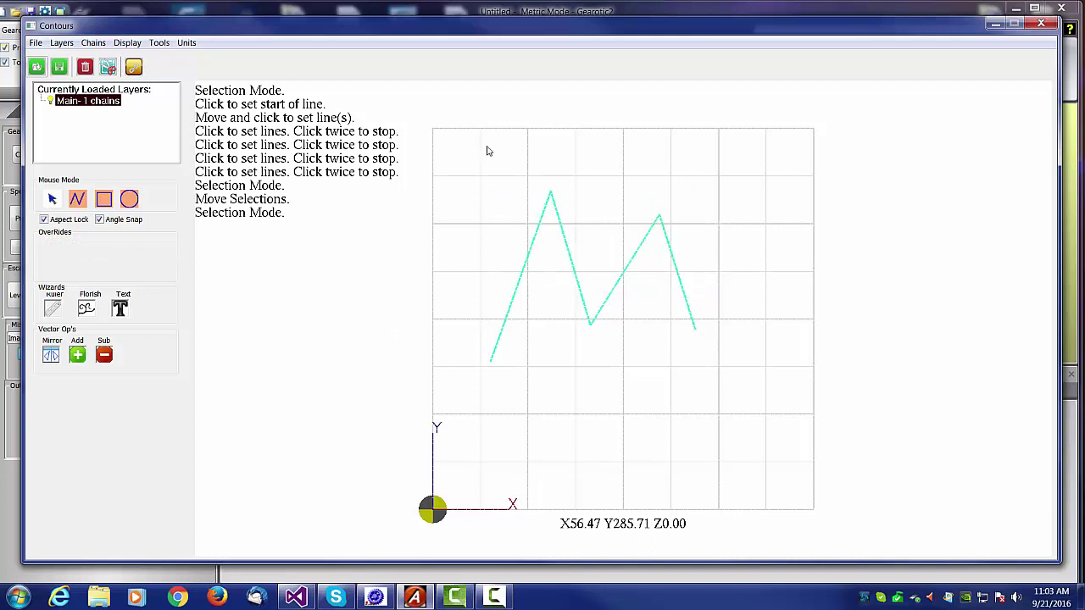
- Draw a rectangle over the zigzag's left stroke and a large circle around the zigzag
left_click(104, 200)
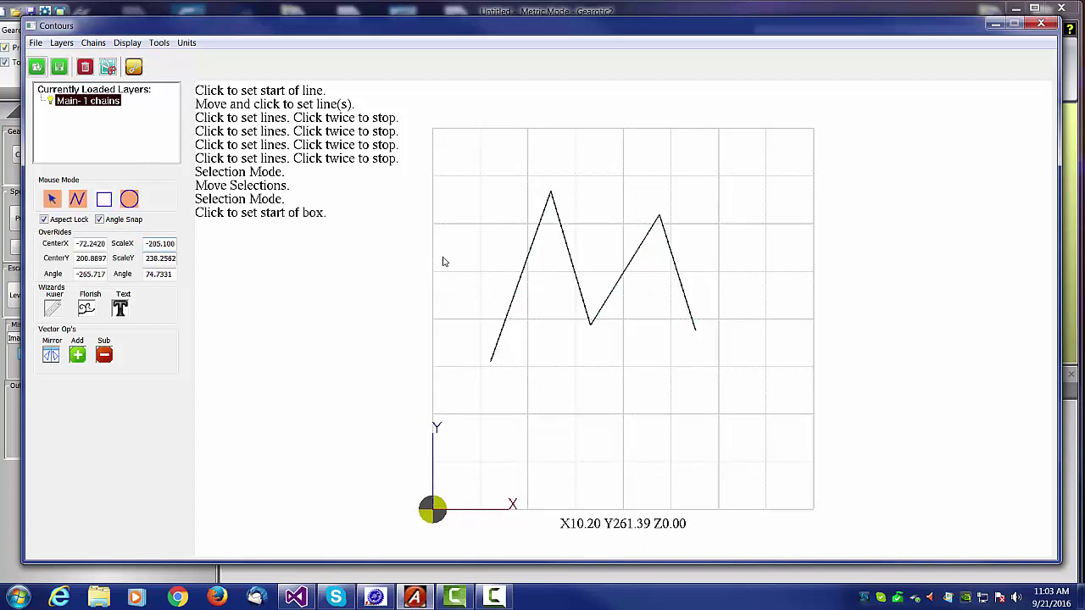
left_click_drag(441, 255, 580, 426)
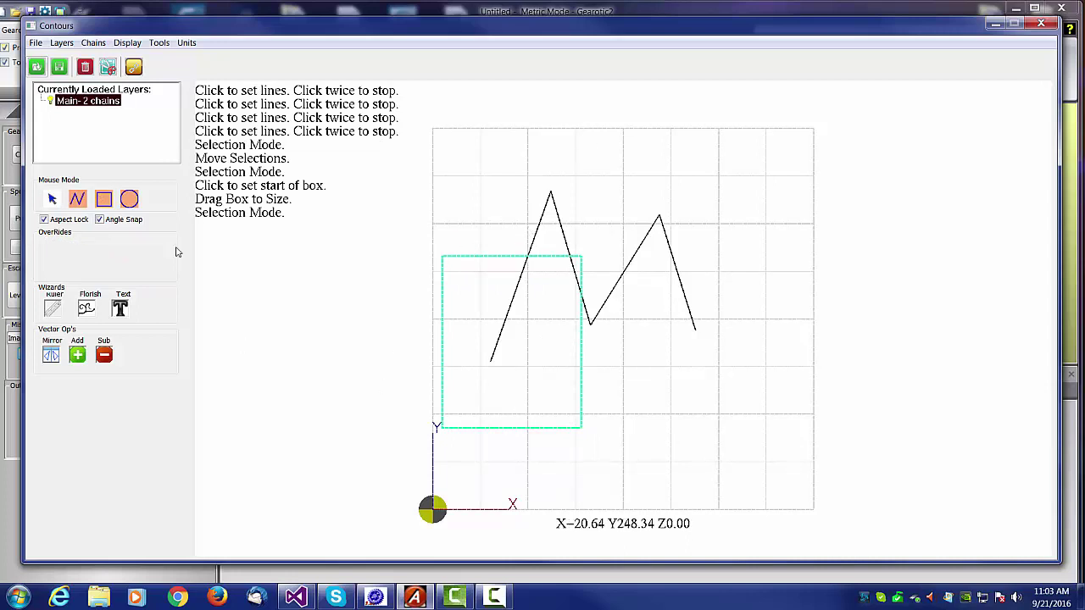
left_click(129, 198)
left_click_drag(559, 298, 659, 424)
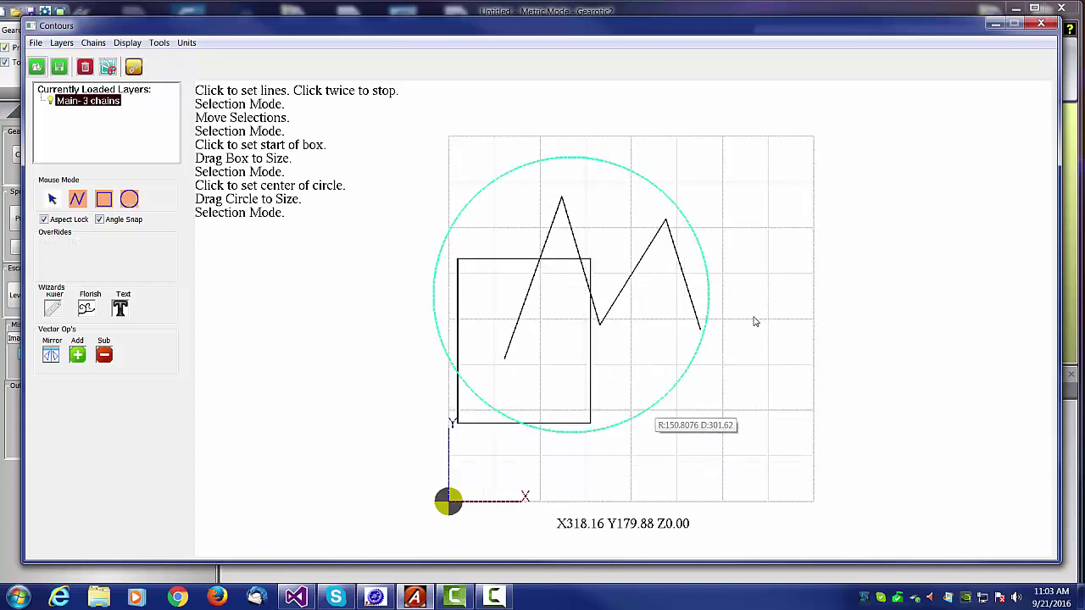
left_click(789, 288)
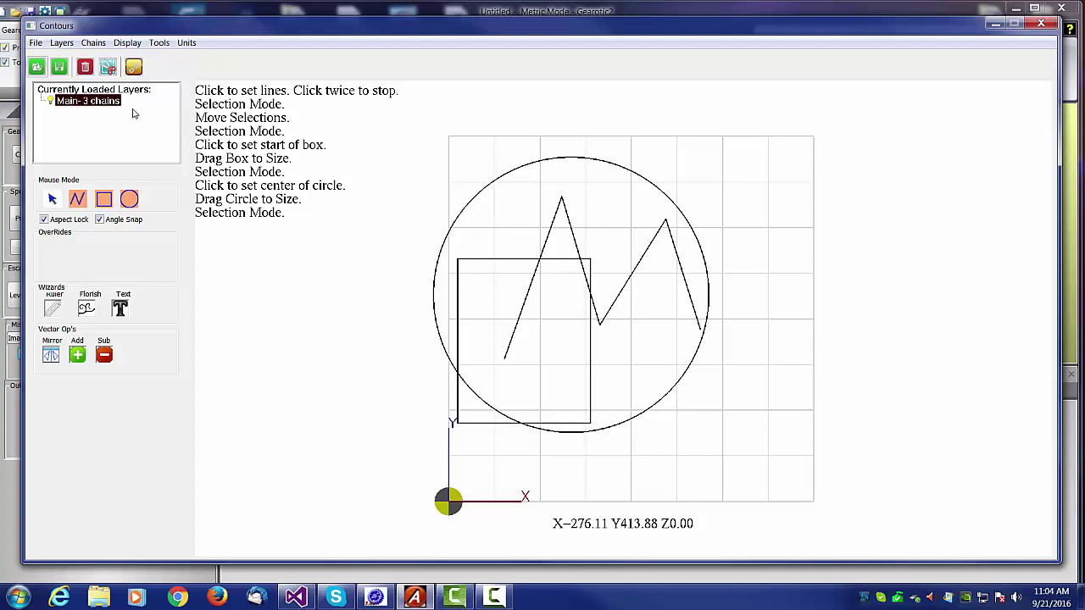
- Box-select the zigzag, rectangle and circle and delete them, confirming with Yes
left_click_drag(333, 120, 767, 488)
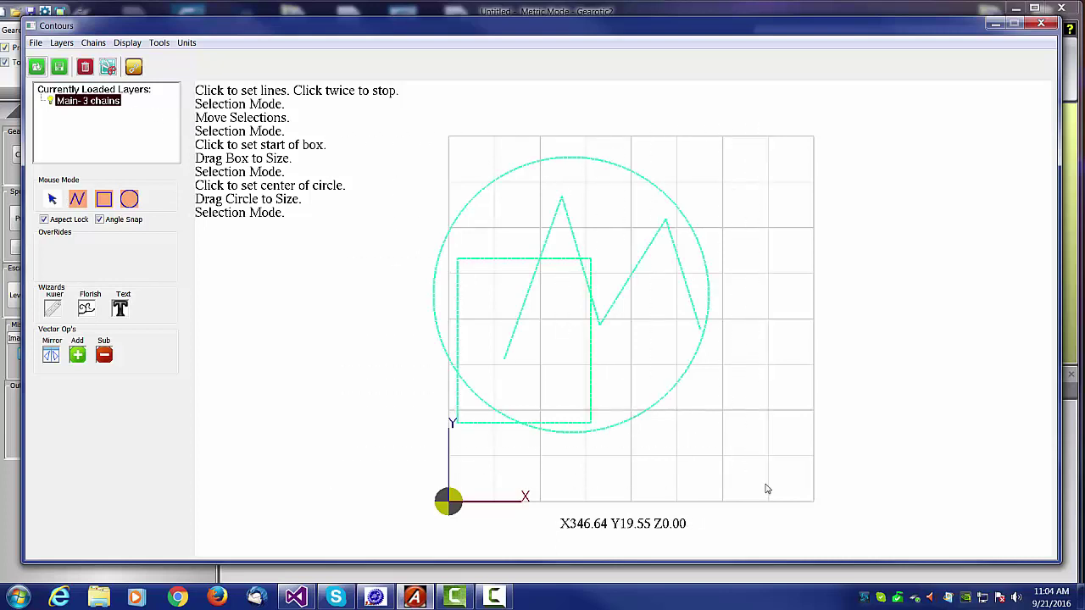
left_click(107, 68)
left_click(520, 323)
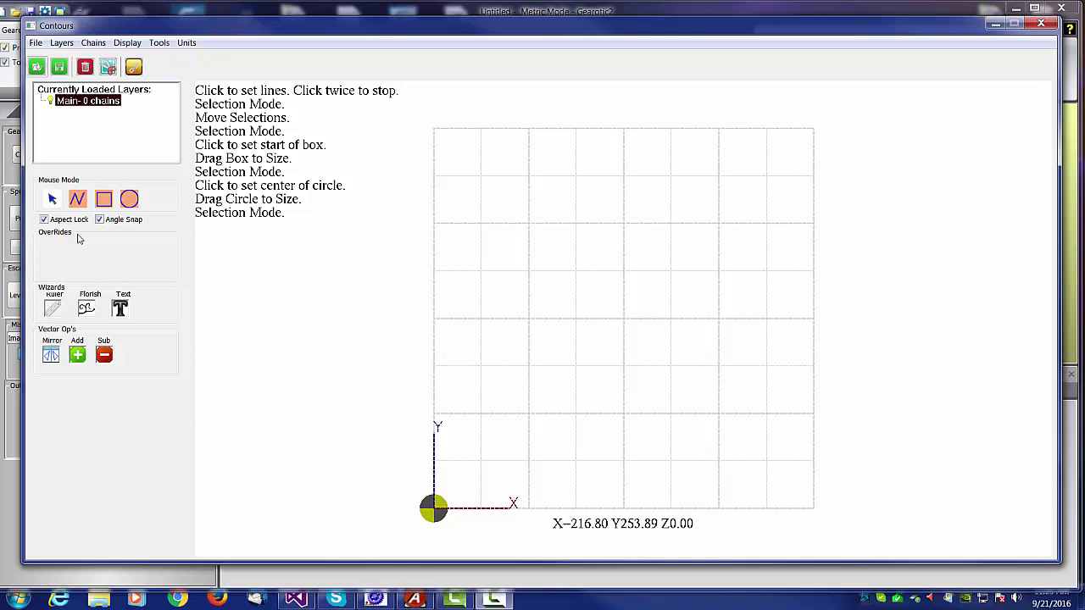
left_click(77, 200)
left_click(525, 362)
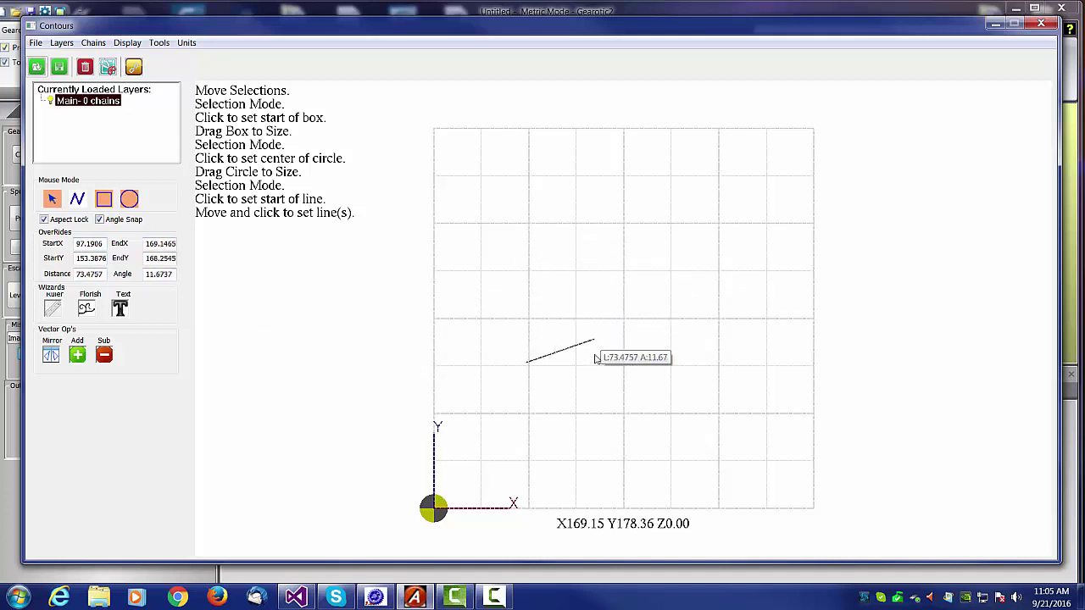
left_click(725, 273)
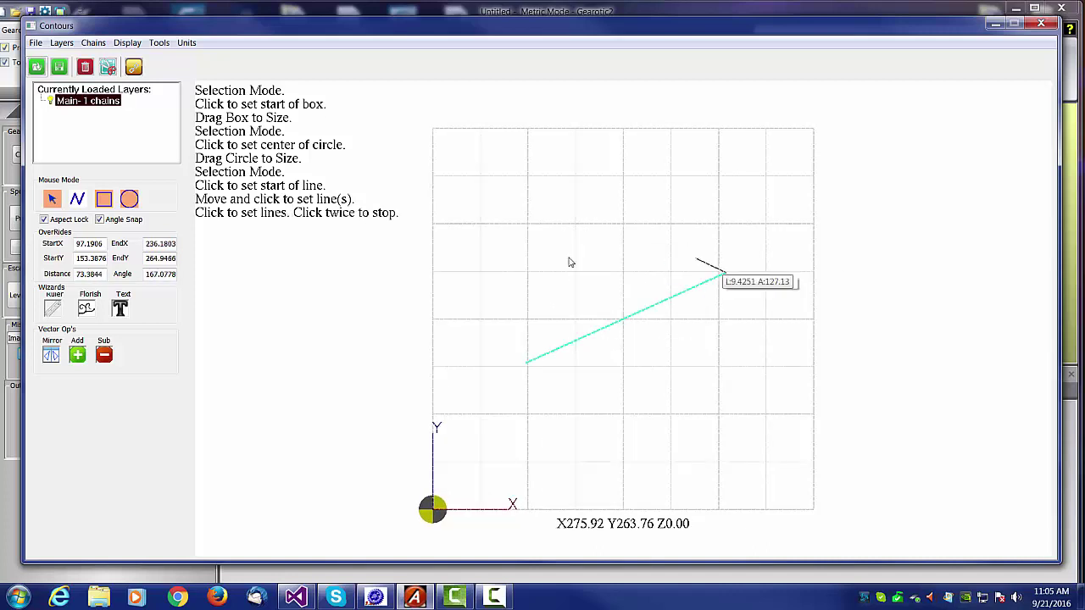
left_click(635, 339)
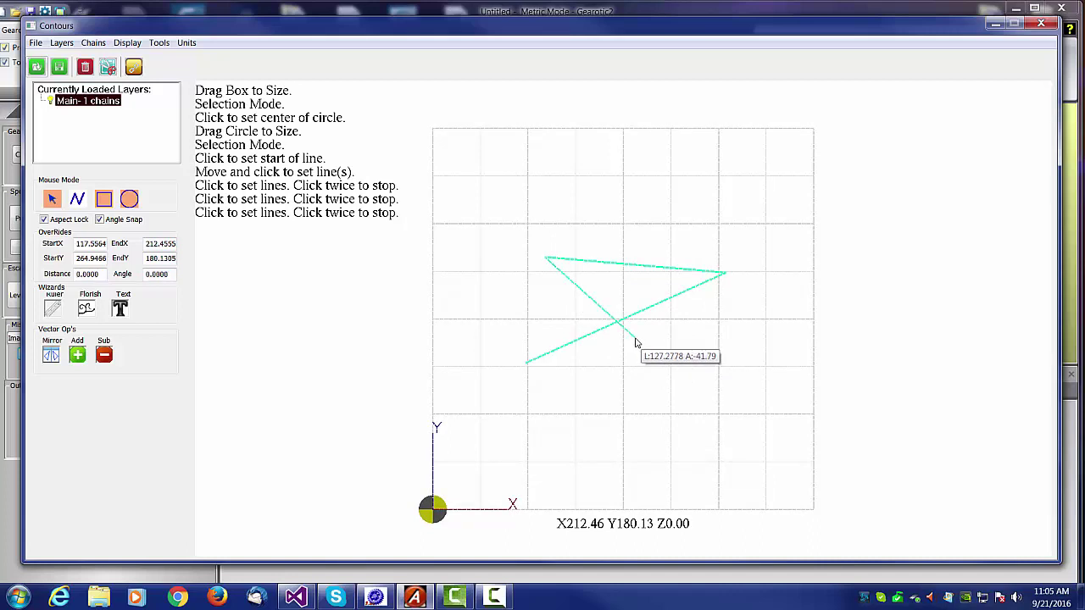
key("Escape")
left_click_drag(477, 223, 804, 404)
left_click(108, 66)
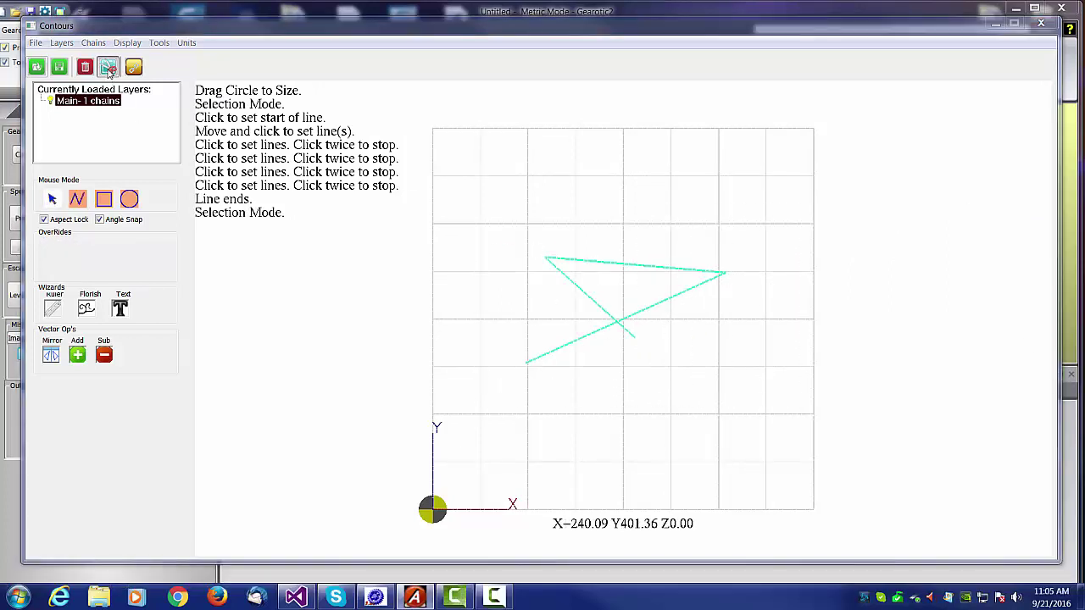
left_click(541, 327)
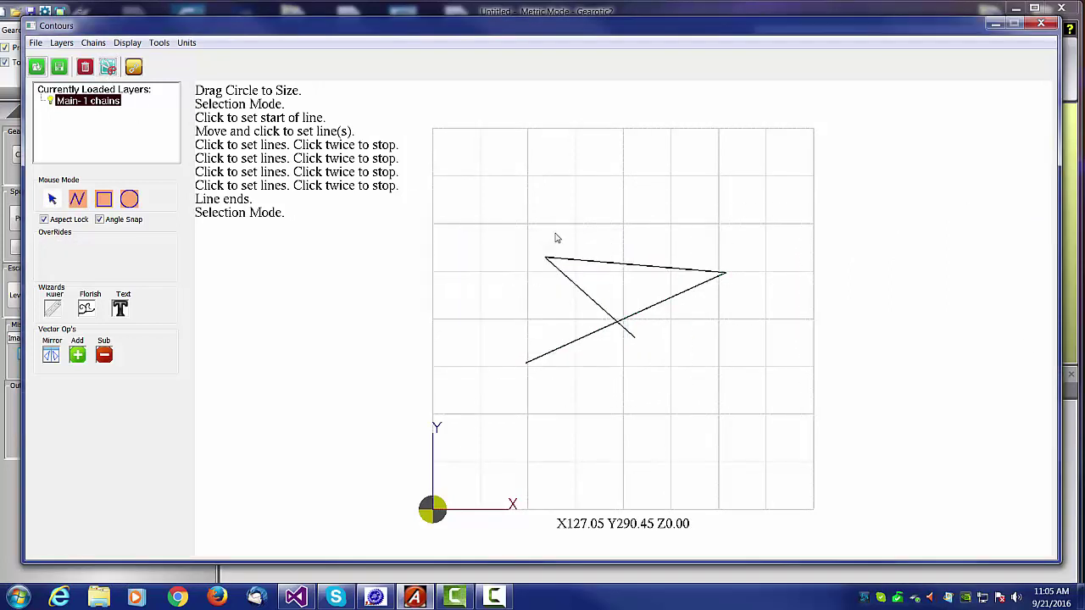
left_click_drag(499, 212, 749, 410)
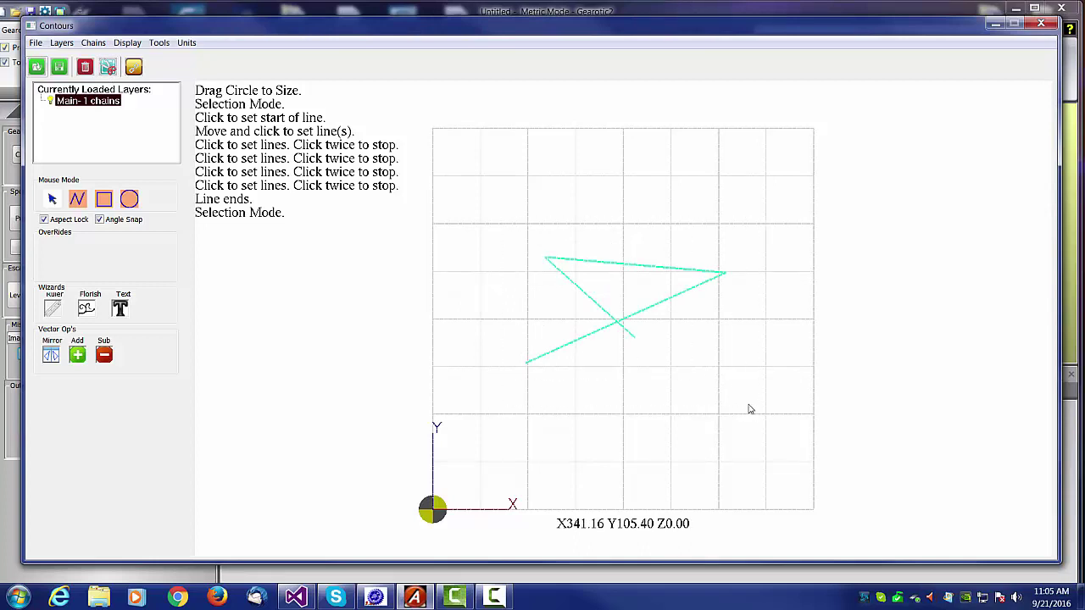
left_click(107, 66)
left_click(522, 324)
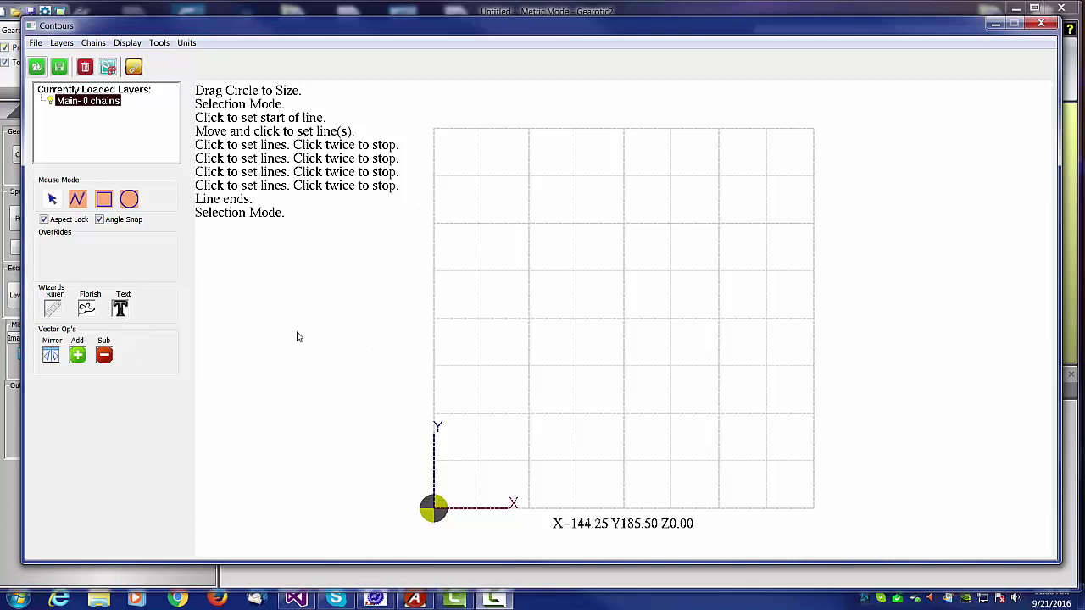
- In the Text wizard, enter 'This is a test of the' with 'text' on a second line
left_click(120, 309)
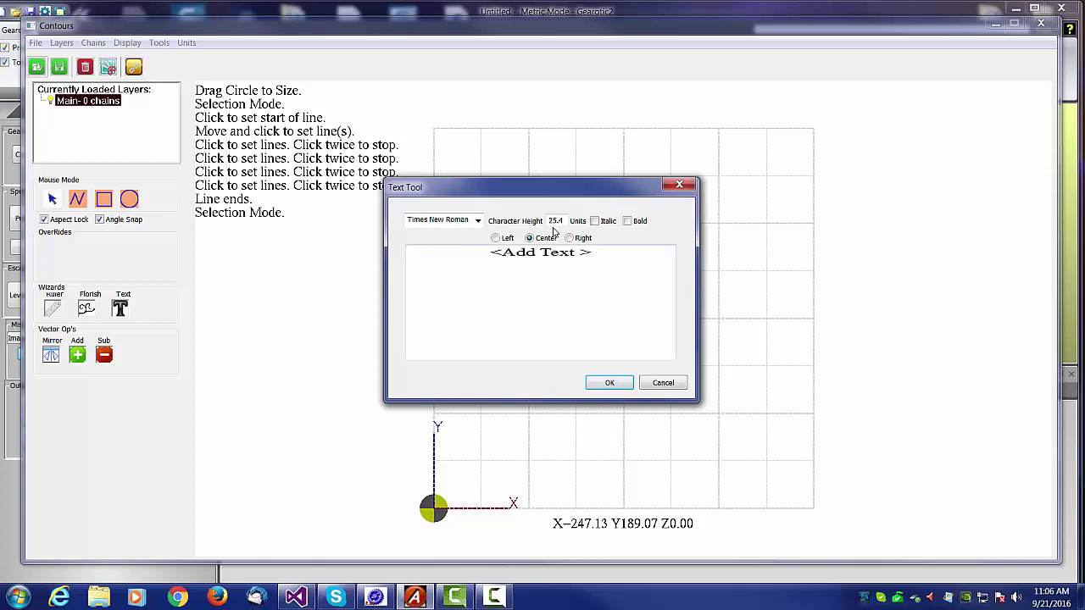
left_click_drag(547, 220, 570, 220)
left_click_drag(596, 252, 488, 252)
type("T")
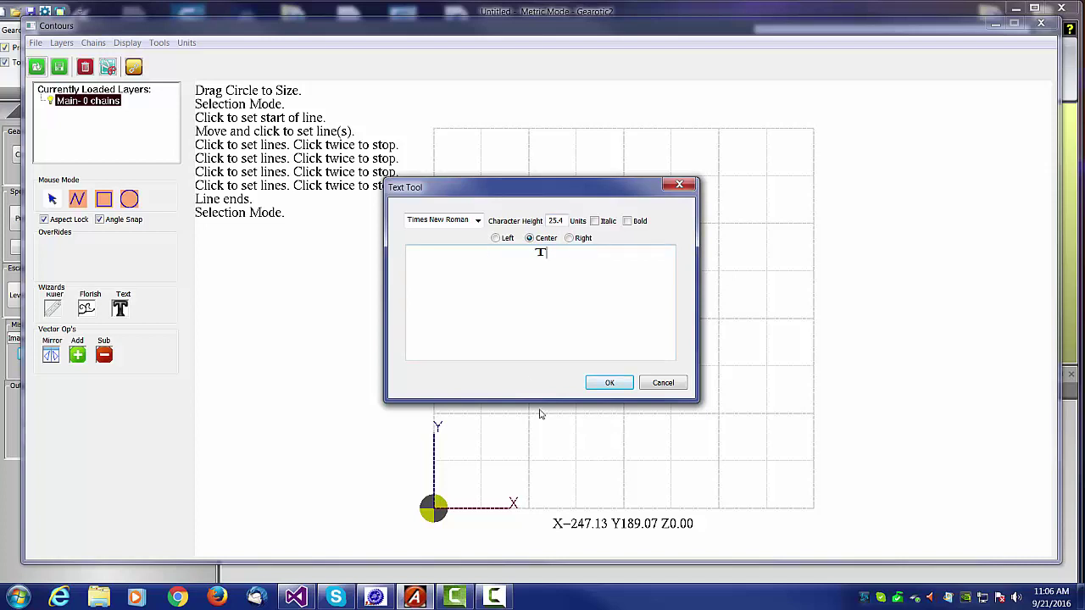
type("his is a test of the text")
key("BackSpace")
key("BackSpace")
key("BackSpace")
key("BackSpace")
key("Return")
type("text")
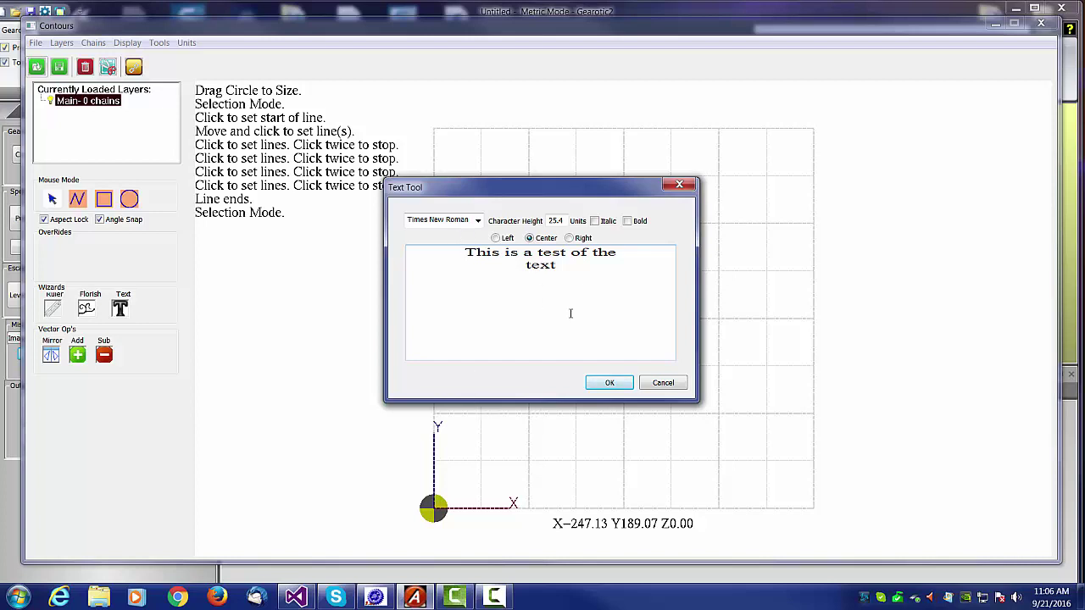
- Switch the font to Vineta BT and place the text on the canvas
left_click(443, 221)
scroll(443, 222, "down", 4)
scroll(444, 221, "down", 4)
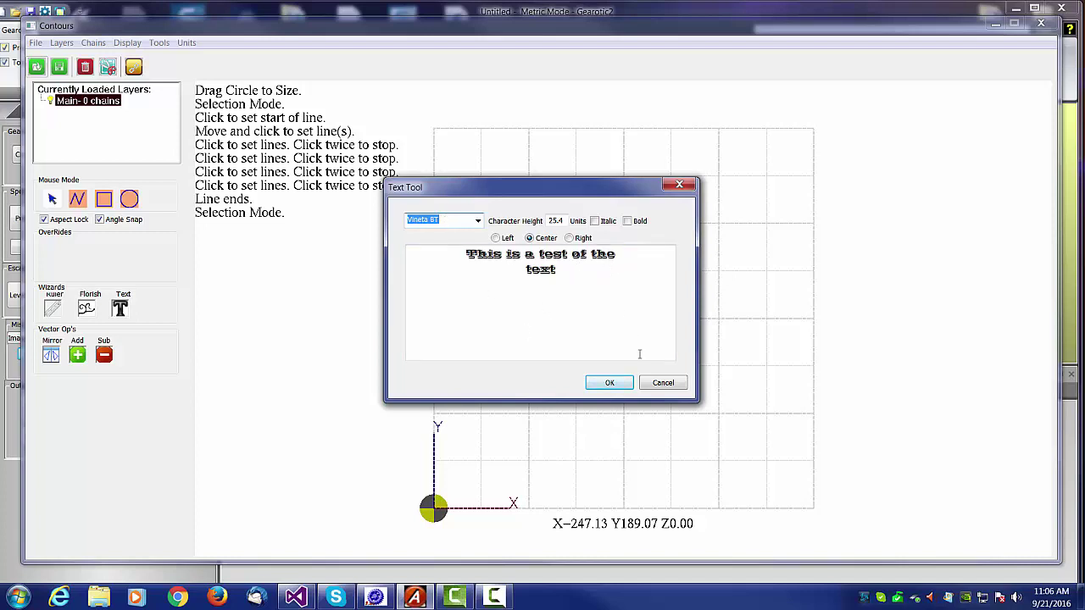
left_click(630, 383)
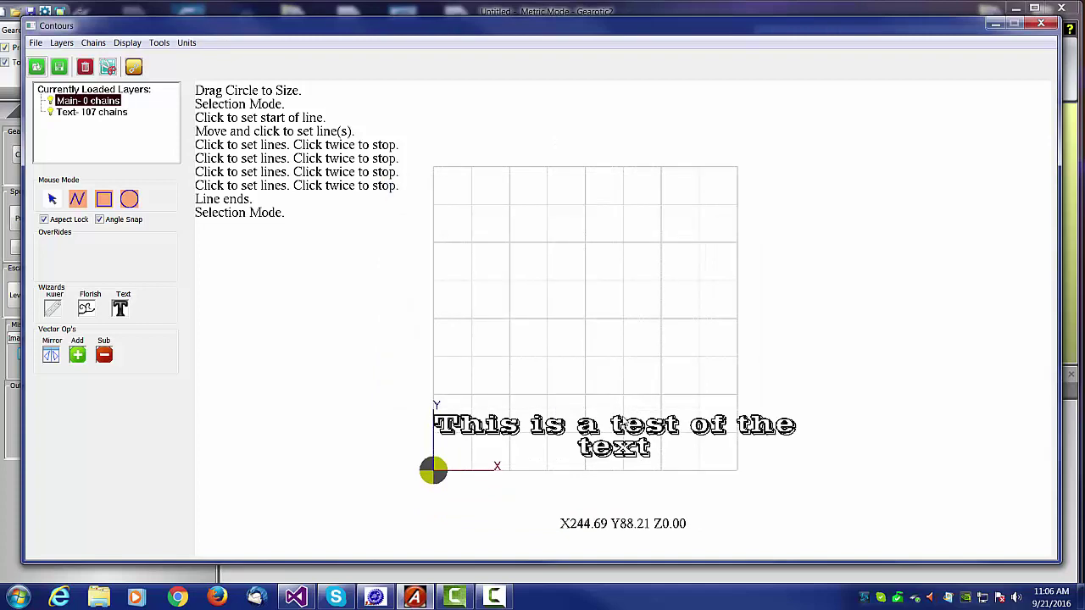
- Select the text block, move it up and to the left, and resize it from its corner
scroll(627, 458, "up", 2)
scroll(620, 460, "down", 1)
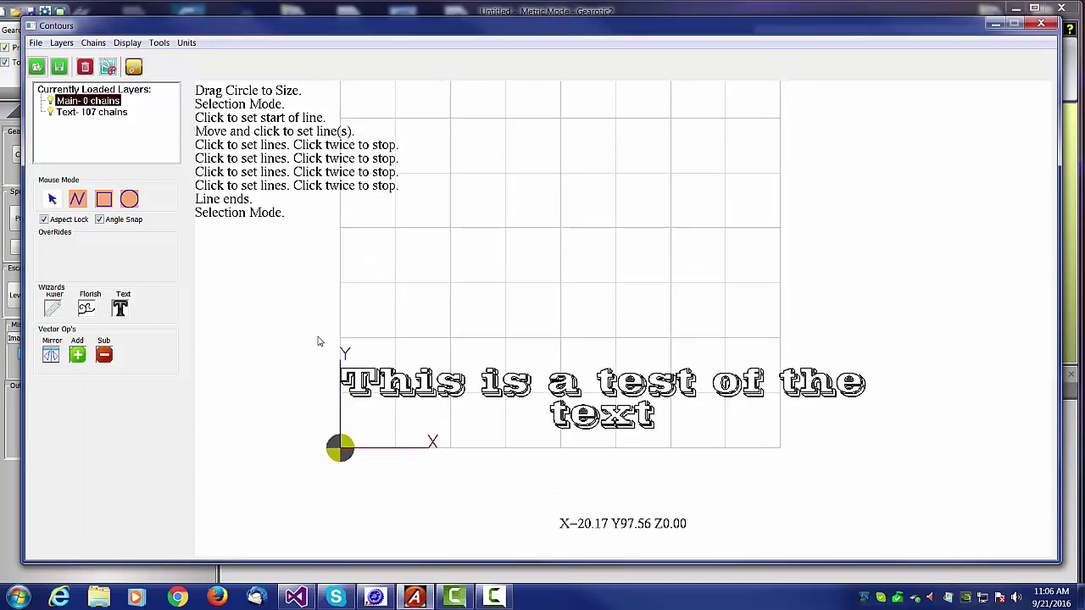
left_click_drag(310, 324, 921, 450)
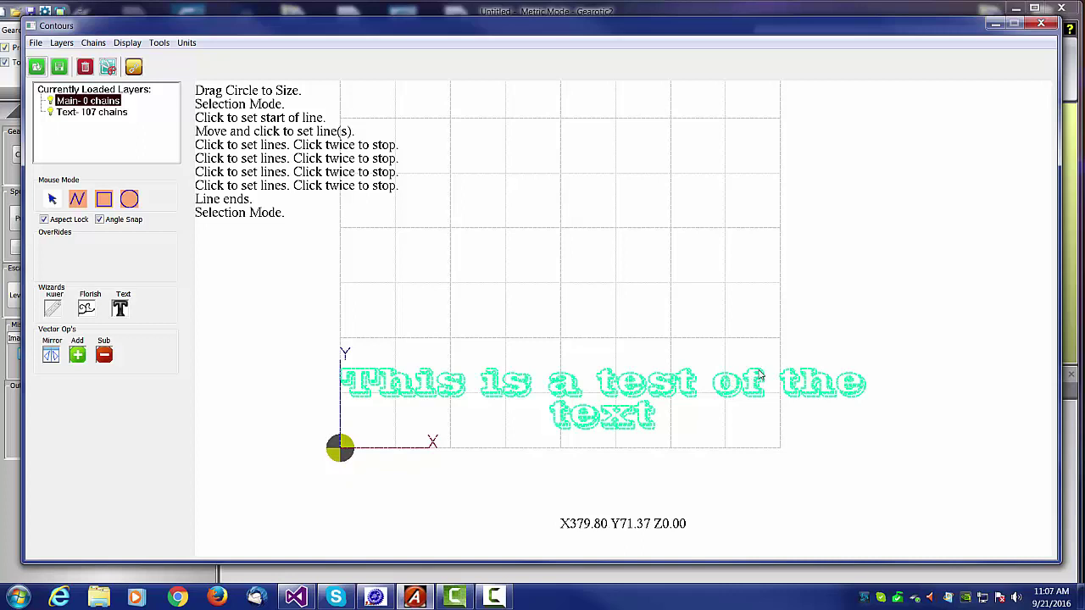
left_click(758, 373)
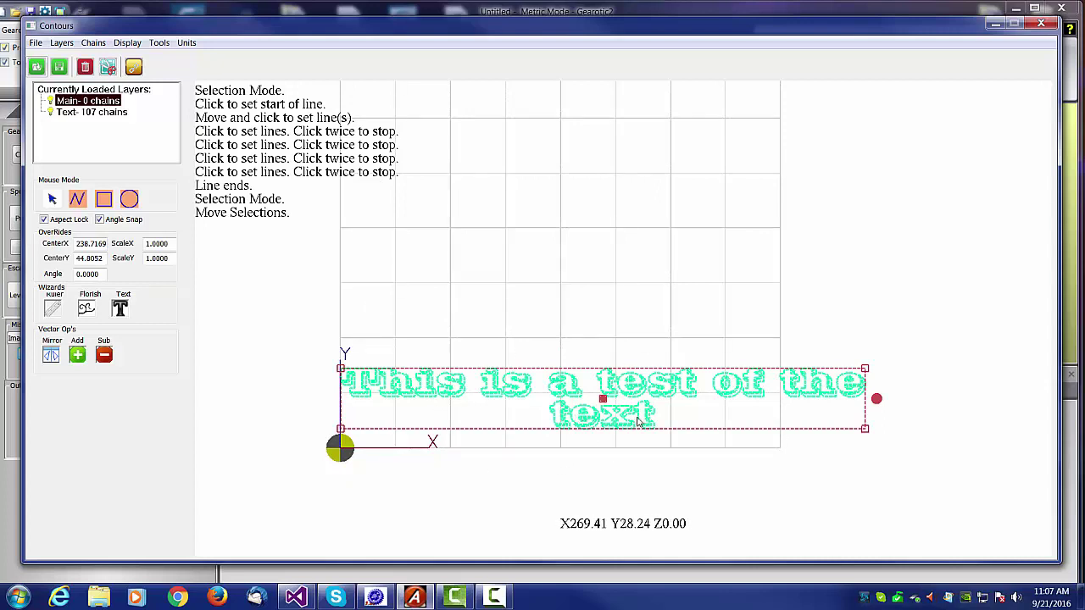
left_click_drag(603, 397, 515, 303)
left_click_drag(868, 330, 768, 368)
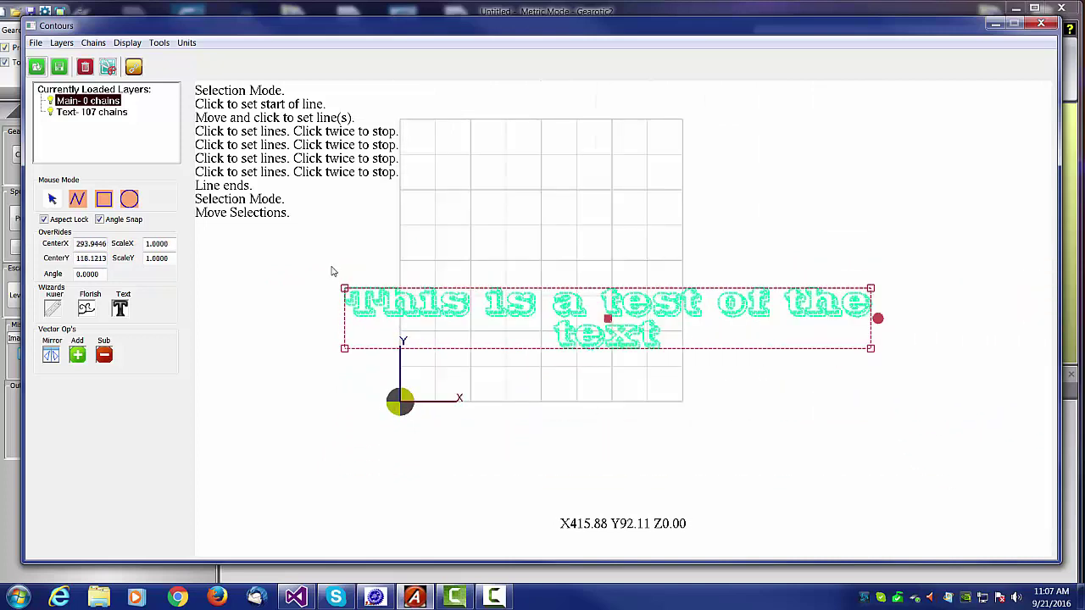
- Turn off Aspect Lock and stretch the text to about three times its height, keeping its width
left_click(44, 220)
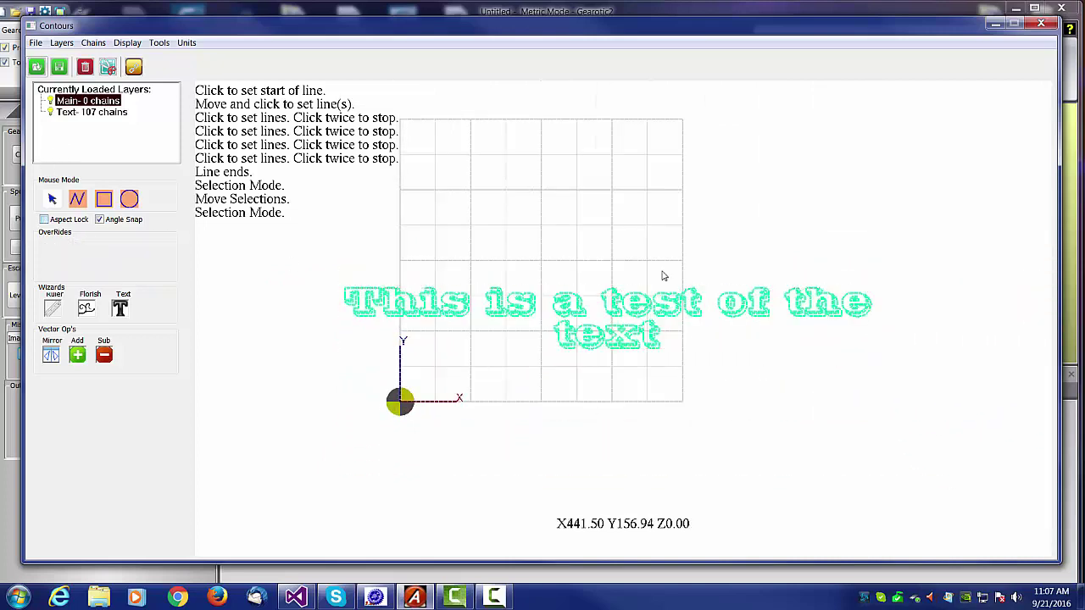
left_click_drag(301, 238, 992, 381)
left_click(811, 294)
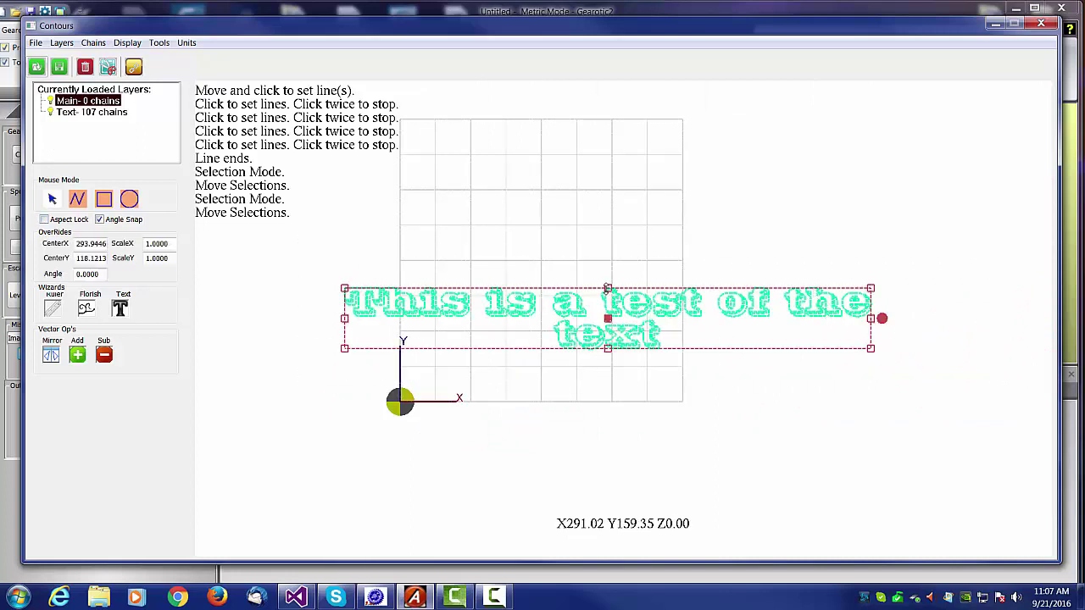
left_click_drag(608, 288, 607, 204)
left_click_drag(607, 347, 608, 378)
left_click(760, 334)
- Box-select all 107 chains of the stretched 'This is a test of the text' outlines
scroll(726, 404, "up", 3)
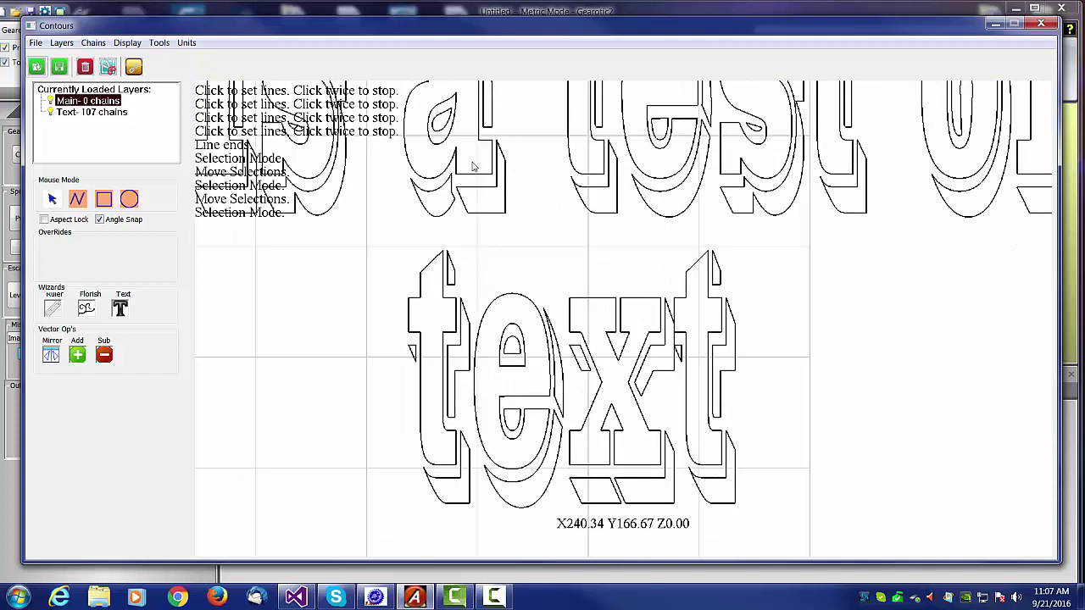
scroll(554, 267, "down", 4)
scroll(579, 343, "up", 1)
scroll(584, 339, "up", 1)
scroll(584, 340, "down", 1)
left_click_drag(322, 152, 373, 192)
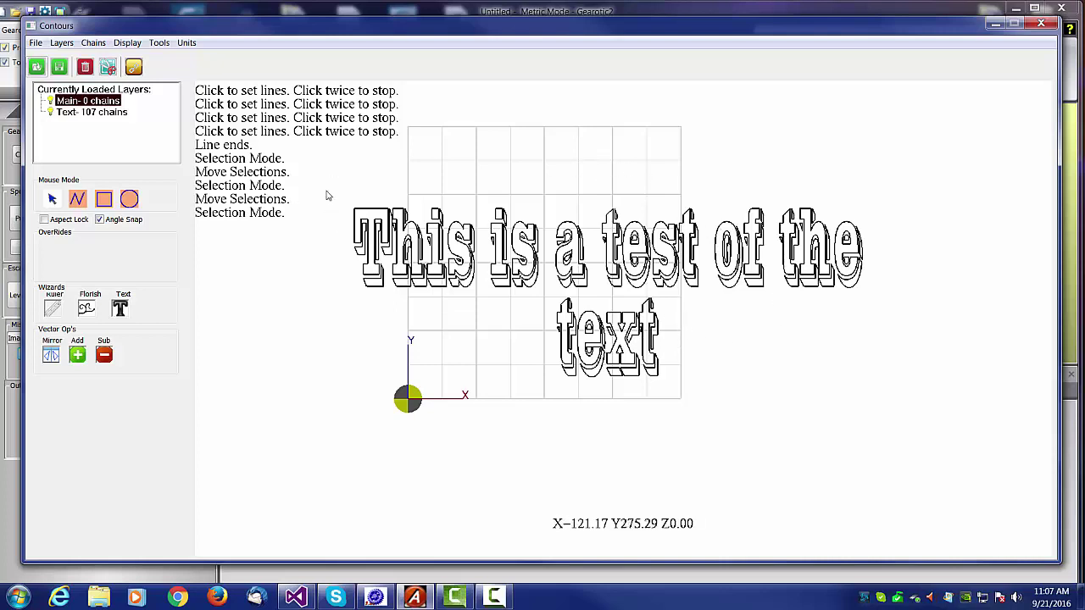
left_click_drag(329, 170, 918, 391)
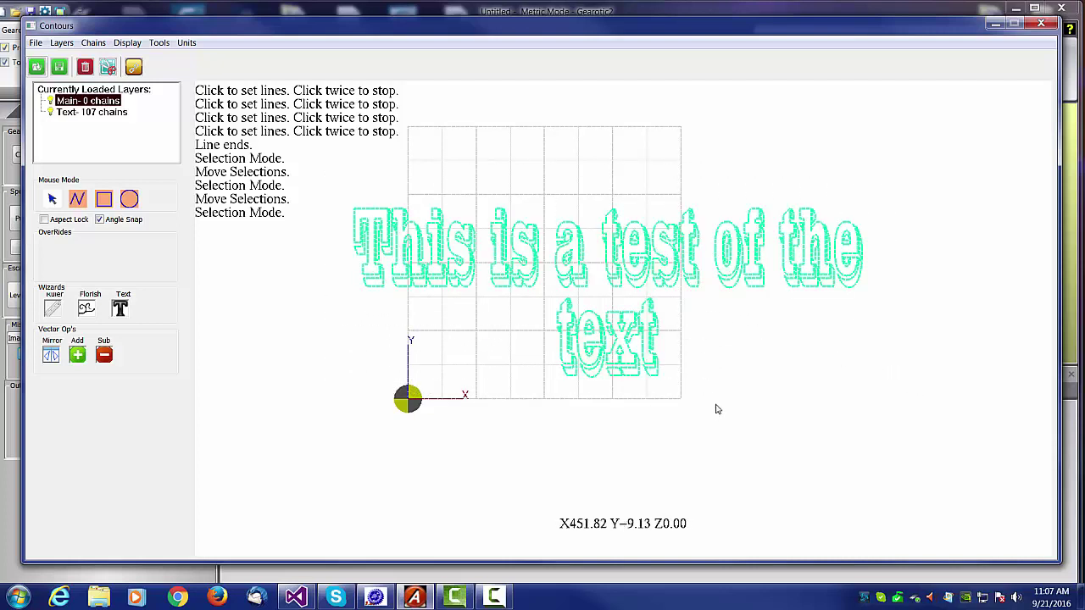
- Start Export Selections to Bitmap for the text and render a preview
left_click(35, 43)
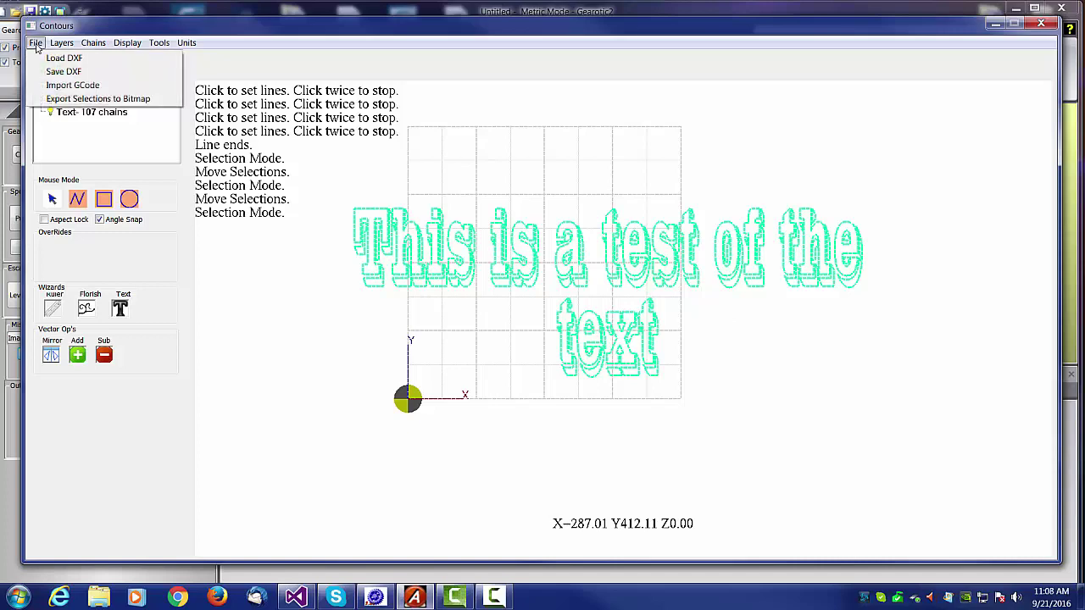
left_click(82, 99)
left_click(335, 312)
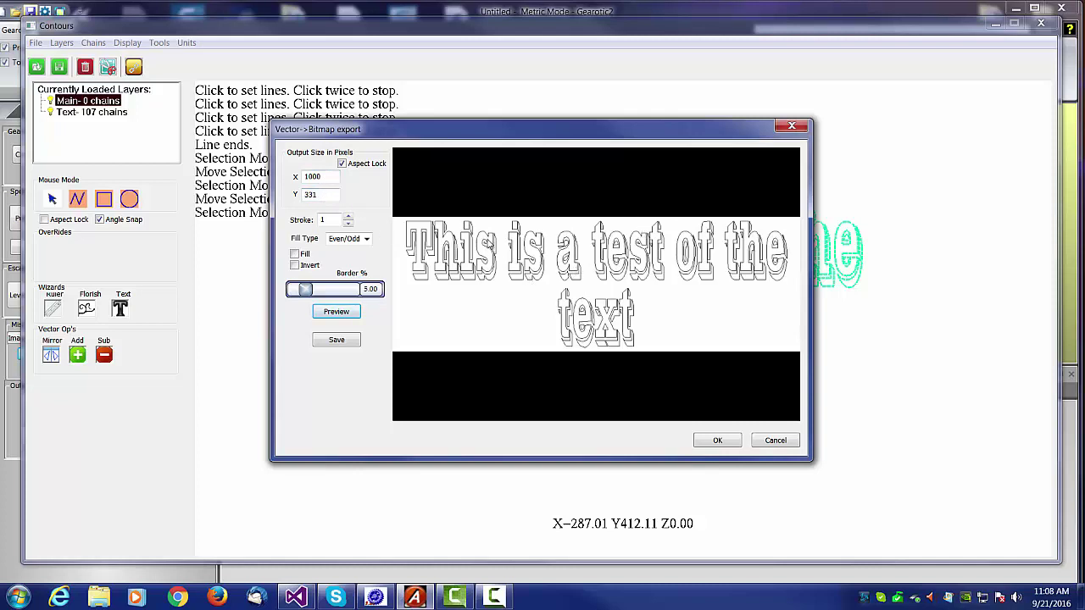
- Set the 1000×331 bitmap to stroke 1, filled and inverted to white on black, and confirm
left_click(347, 216)
left_click(347, 216)
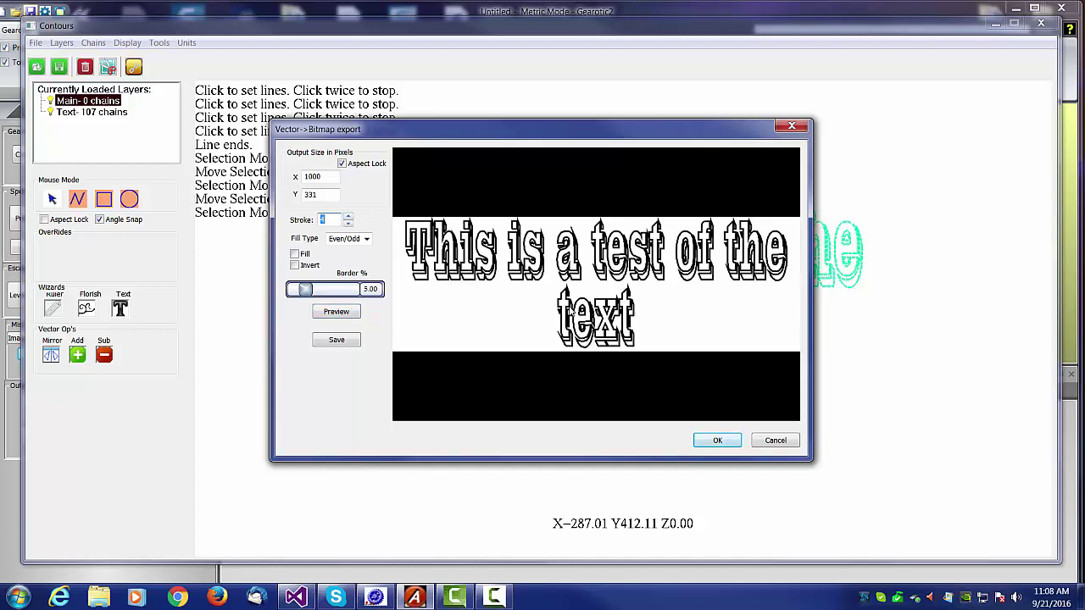
type("4")
key("BackSpace")
type("1")
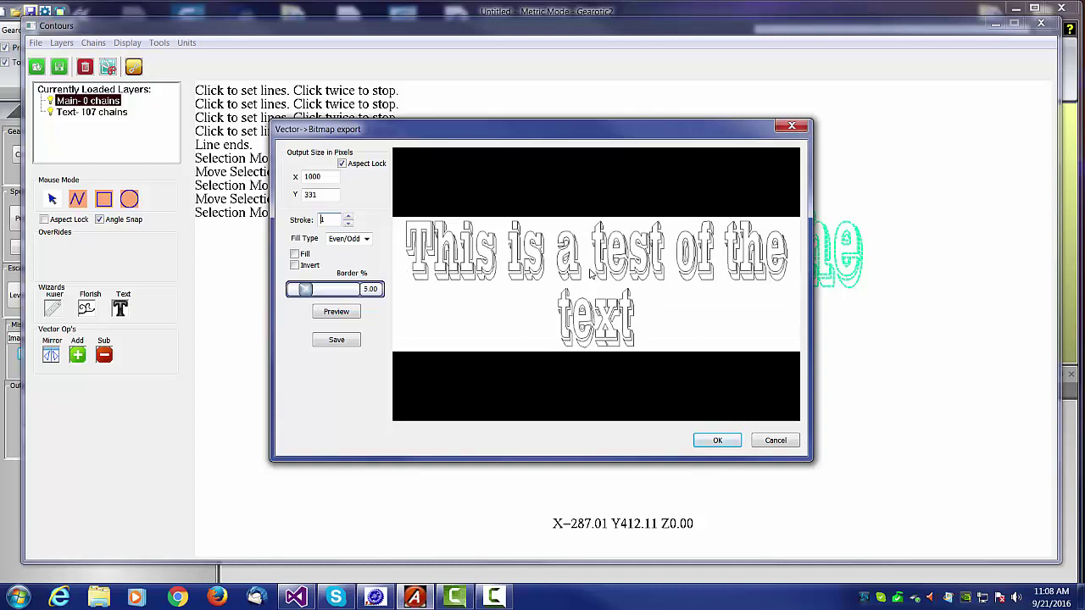
left_click(295, 254)
left_click(294, 265)
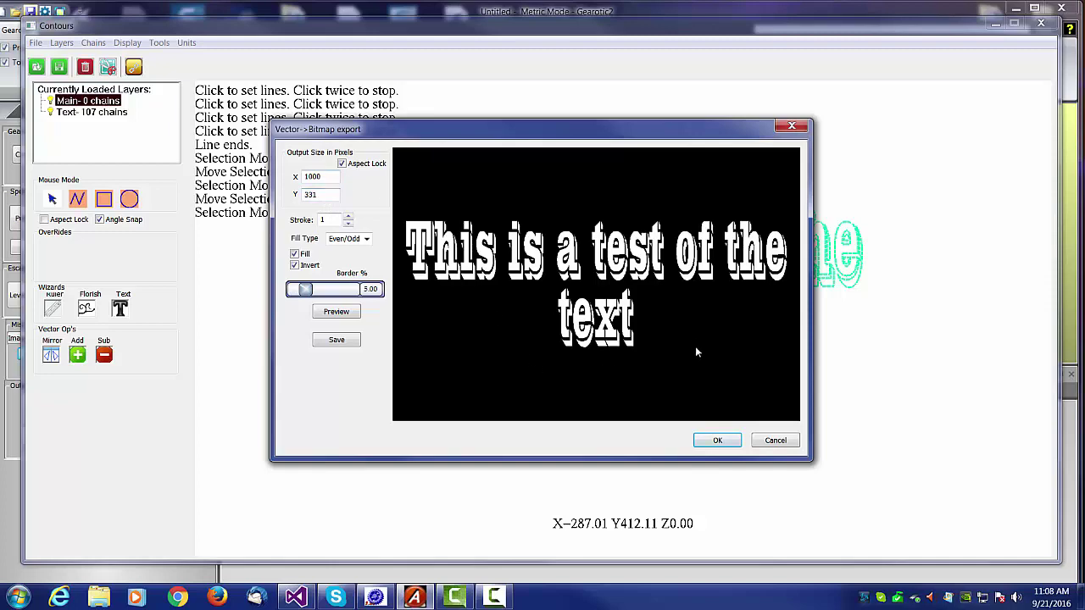
left_click(715, 441)
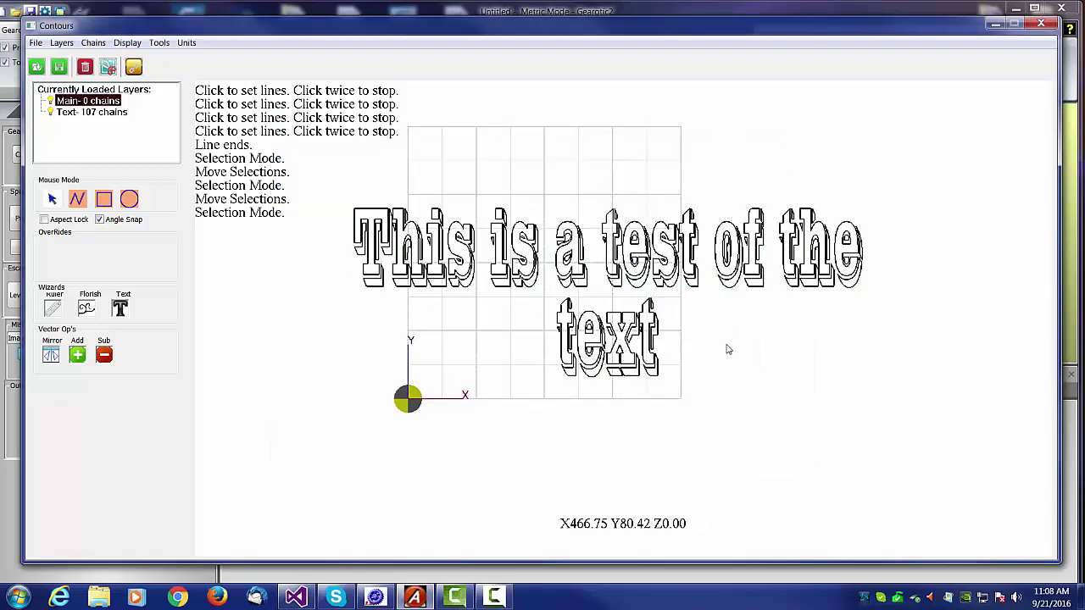
- Select the test text, try rotating it, then delete all its chains and confirm
scroll(726, 346, "down", 2)
left_click_drag(404, 198, 821, 374)
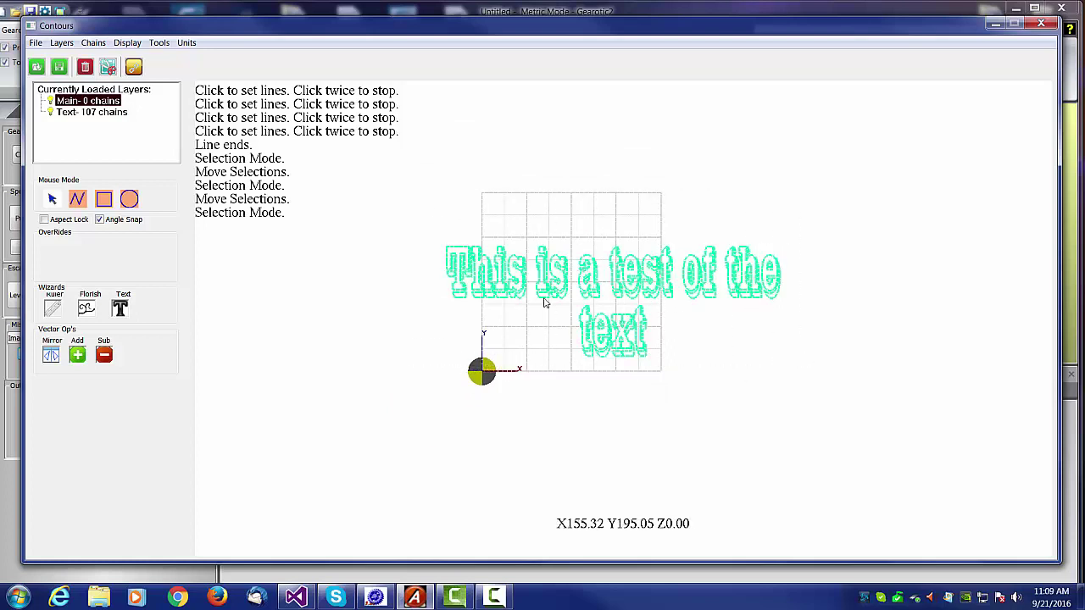
left_click_drag(405, 208, 831, 336)
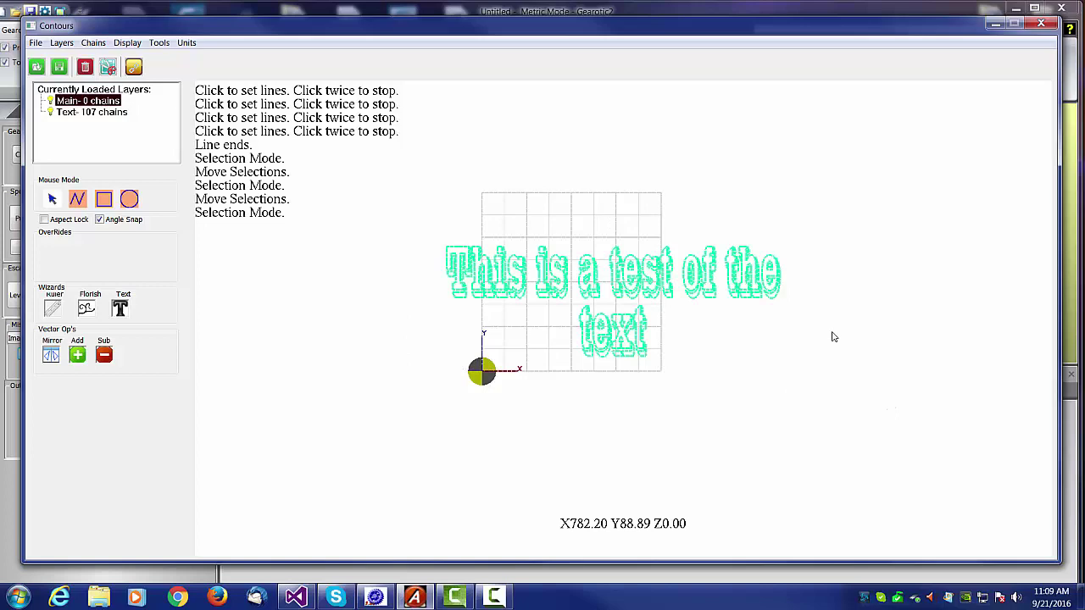
left_click(768, 296)
mouse_move(791, 303)
left_mouse_down()
mouse_move(753, 448)
mouse_move(450, 314)
mouse_move(449, 199)
mouse_move(796, 399)
mouse_move(774, 301)
left_mouse_up()
left_click(714, 333)
left_click_drag(395, 178, 882, 404)
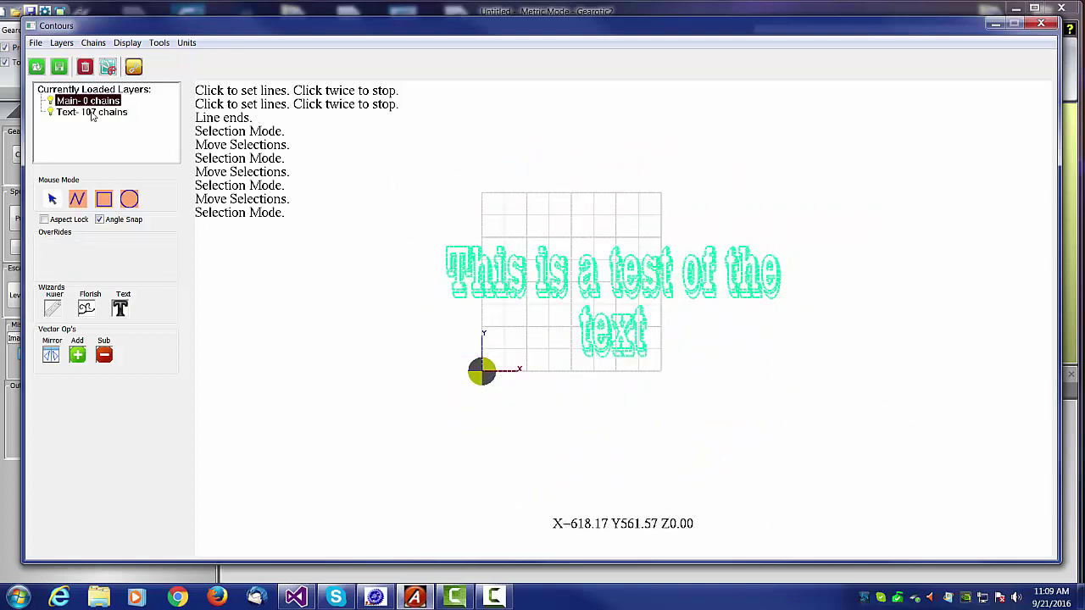
left_click(108, 66)
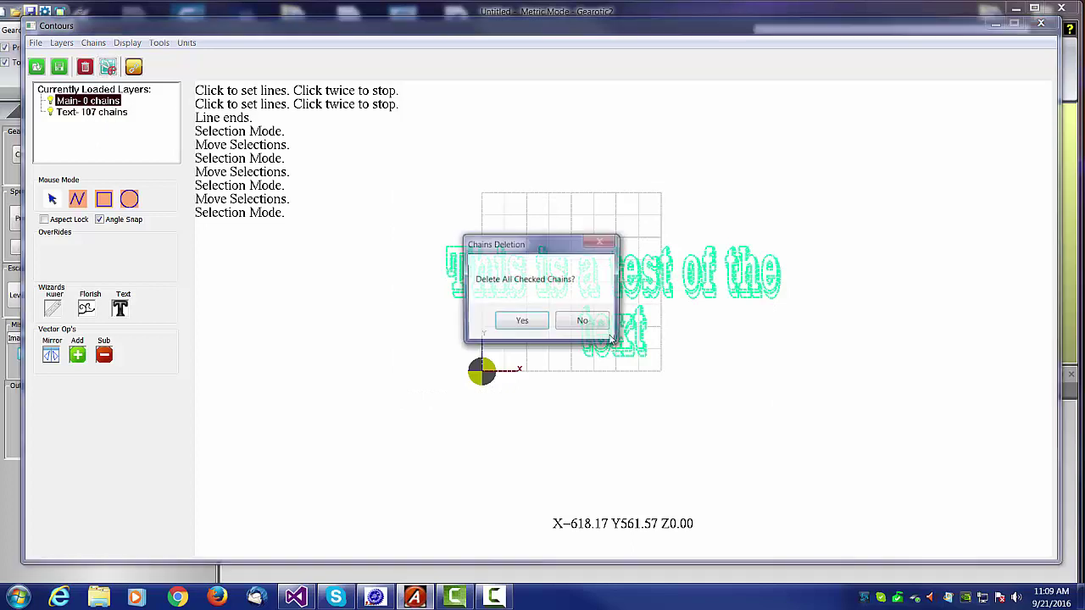
left_click(522, 320)
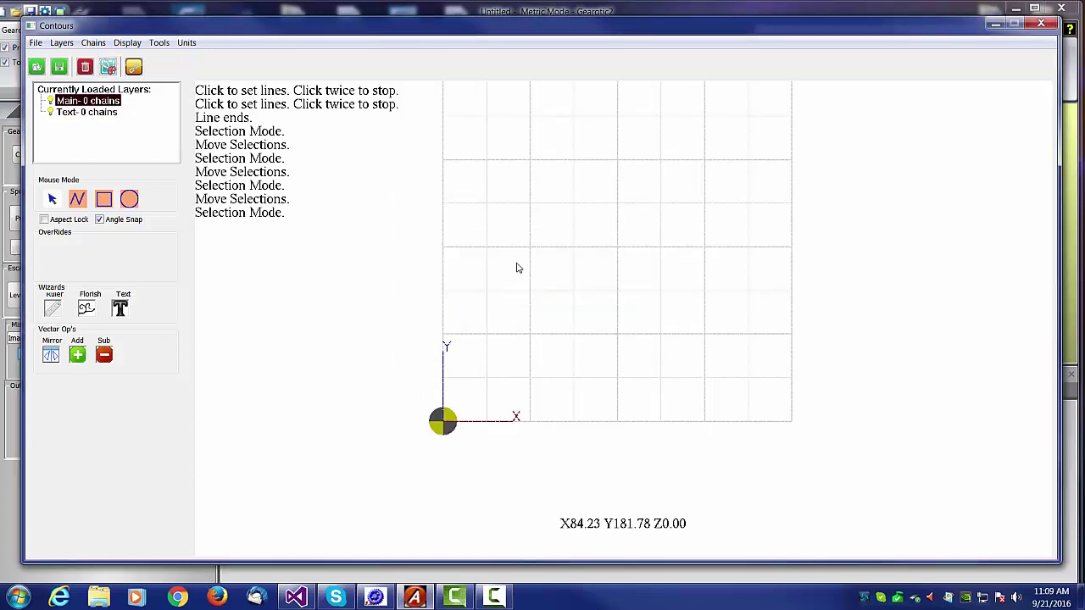
- Generate a 0–180 compass protractor with the Ruler Wizard and zoom in on it
left_click(52, 309)
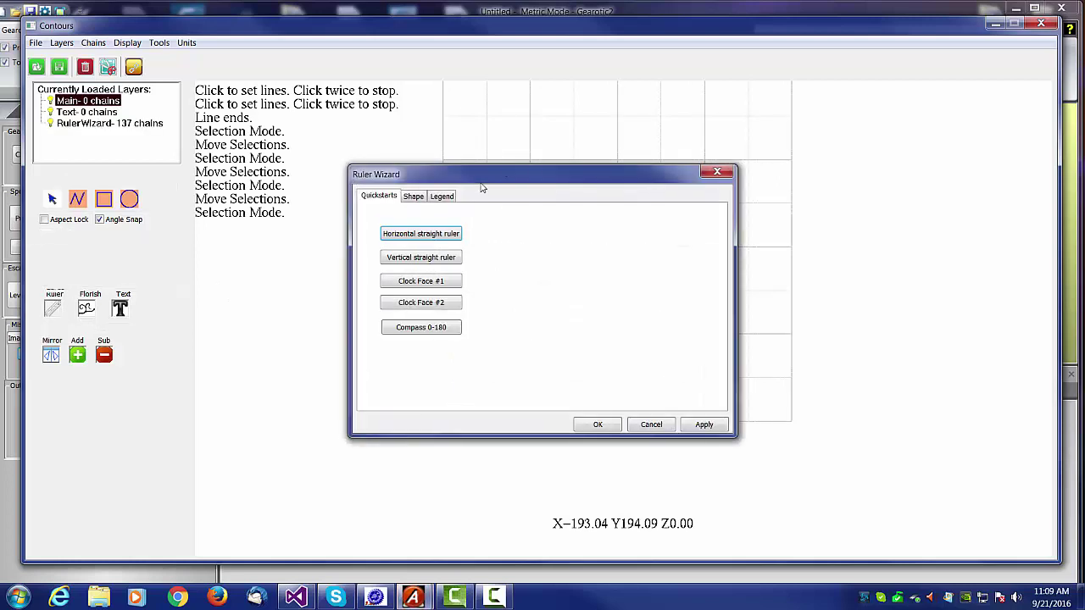
left_click_drag(501, 179, 489, 154)
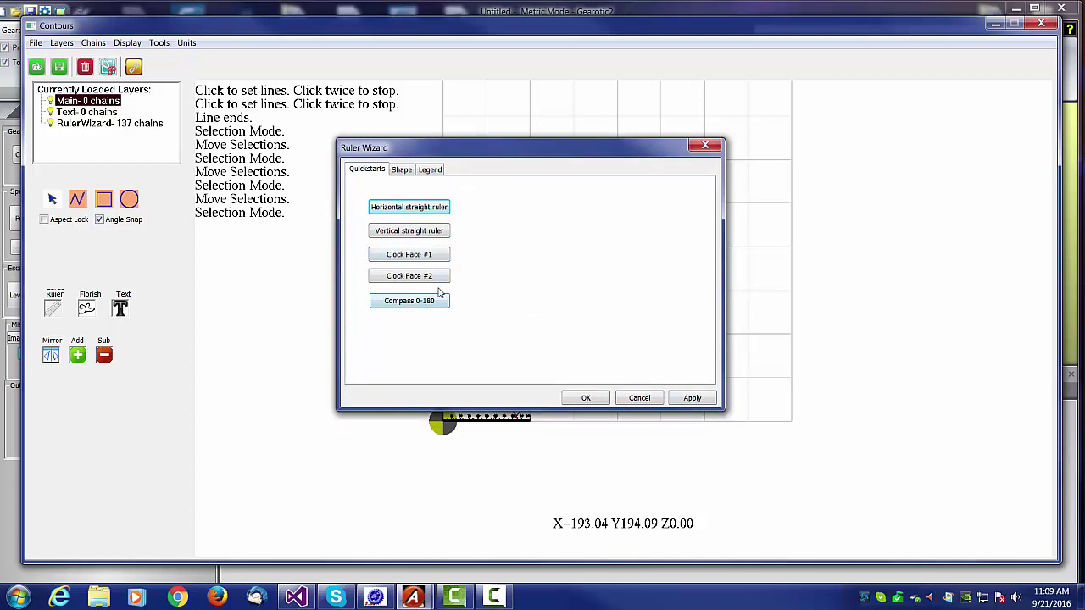
left_click(415, 303)
left_click_drag(517, 153, 803, 242)
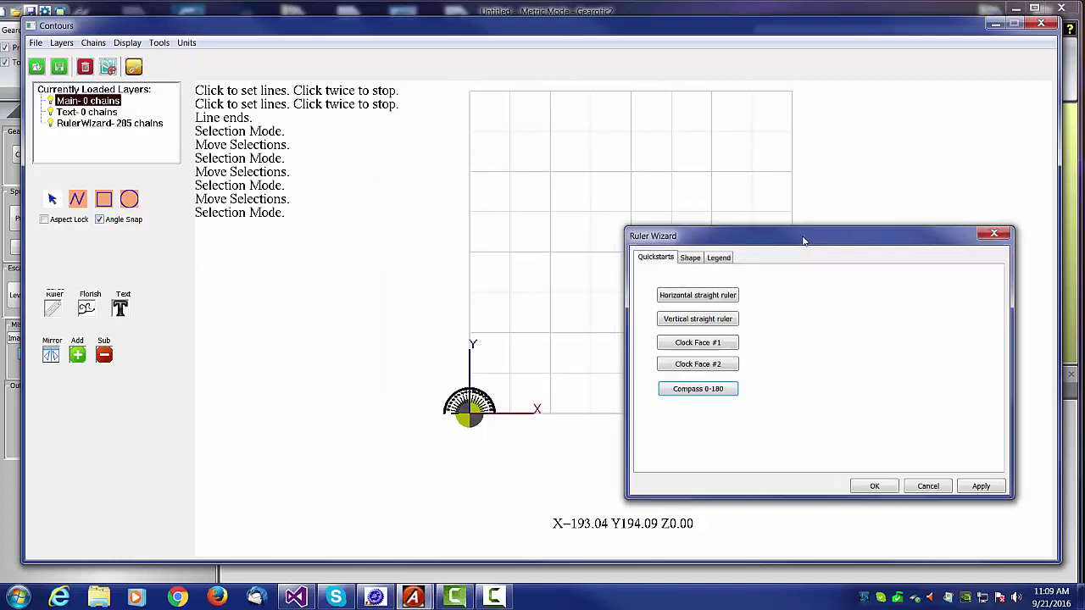
scroll(475, 441, "up", 3)
scroll(565, 341, "up", 2)
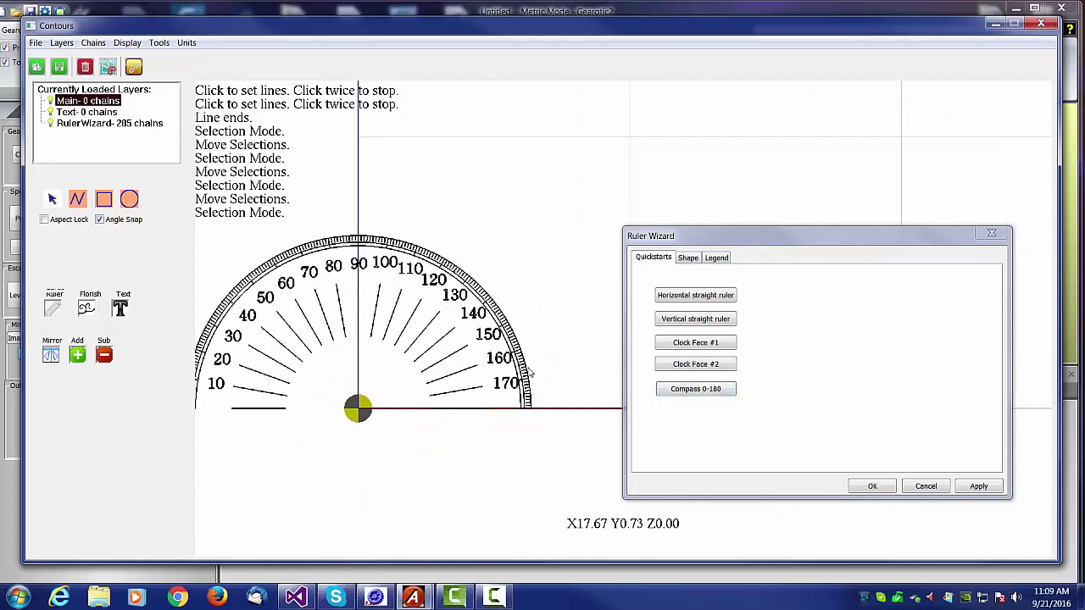
middle_click_drag(431, 432, 466, 418)
scroll(467, 416, "down", 1)
scroll(467, 416, "up", 1)
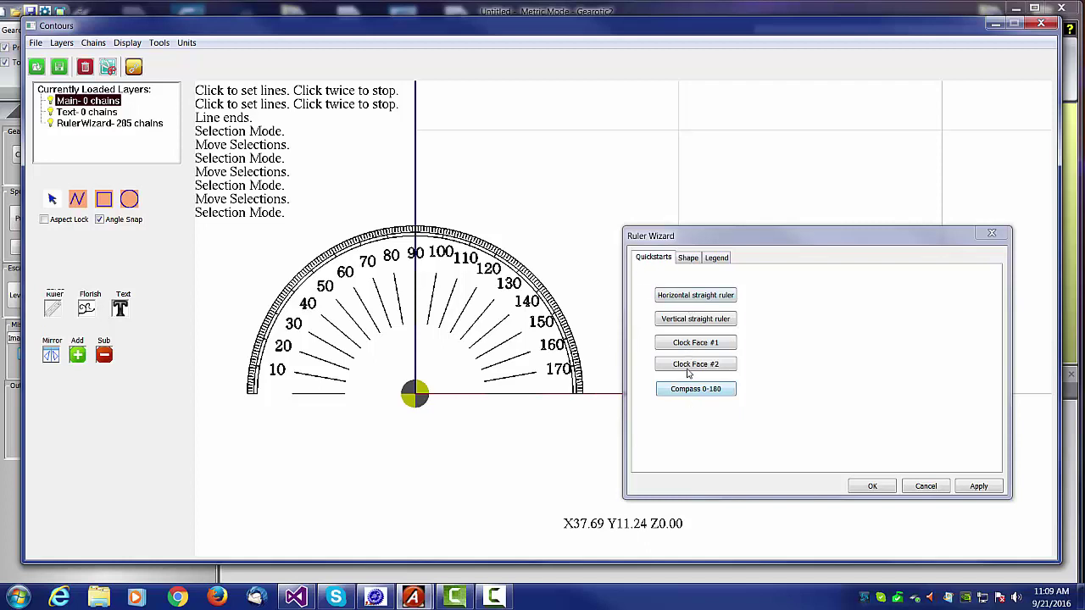
left_click(688, 259)
left_click(717, 258)
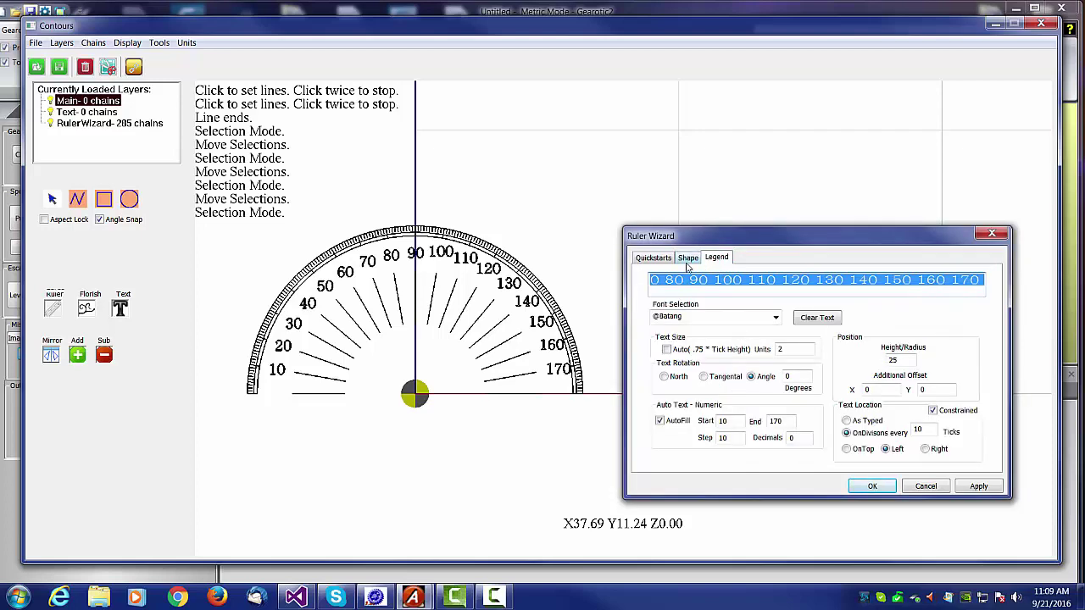
left_click(686, 259)
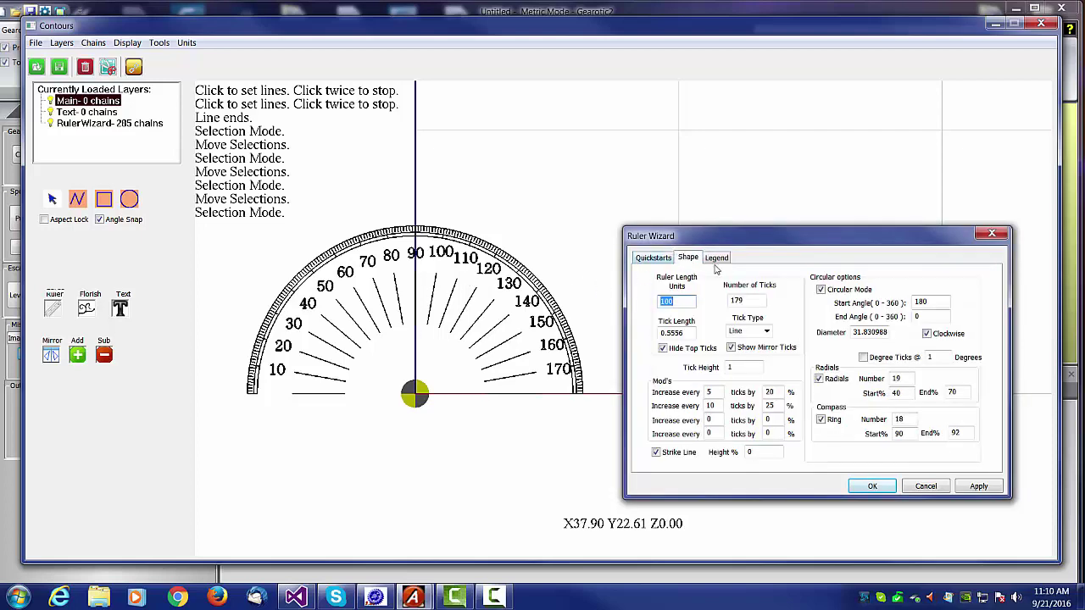
left_click(717, 258)
left_click(686, 259)
left_click(651, 258)
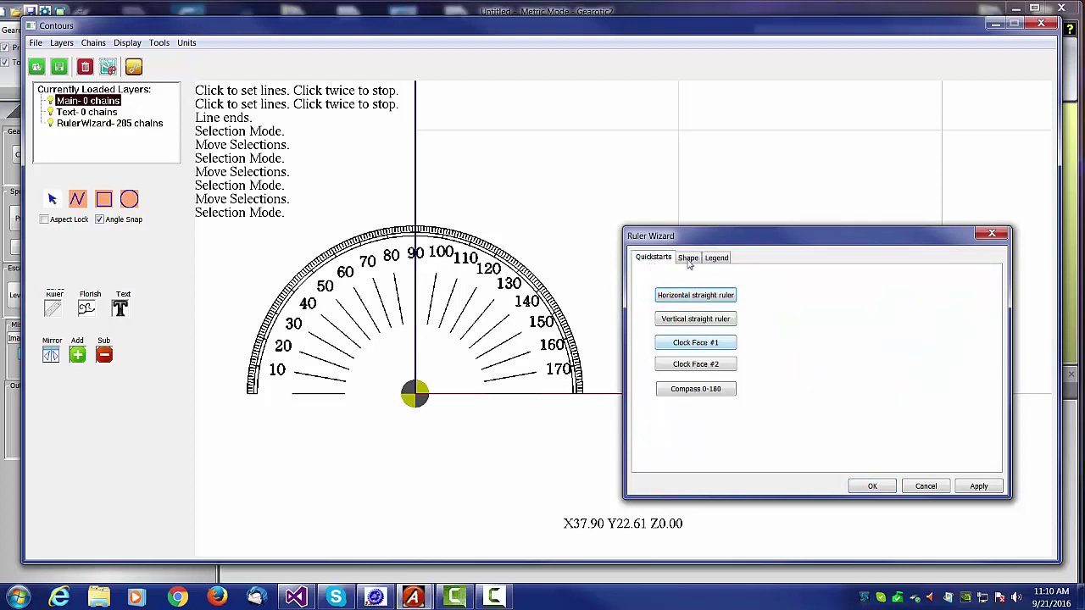
left_click(688, 258)
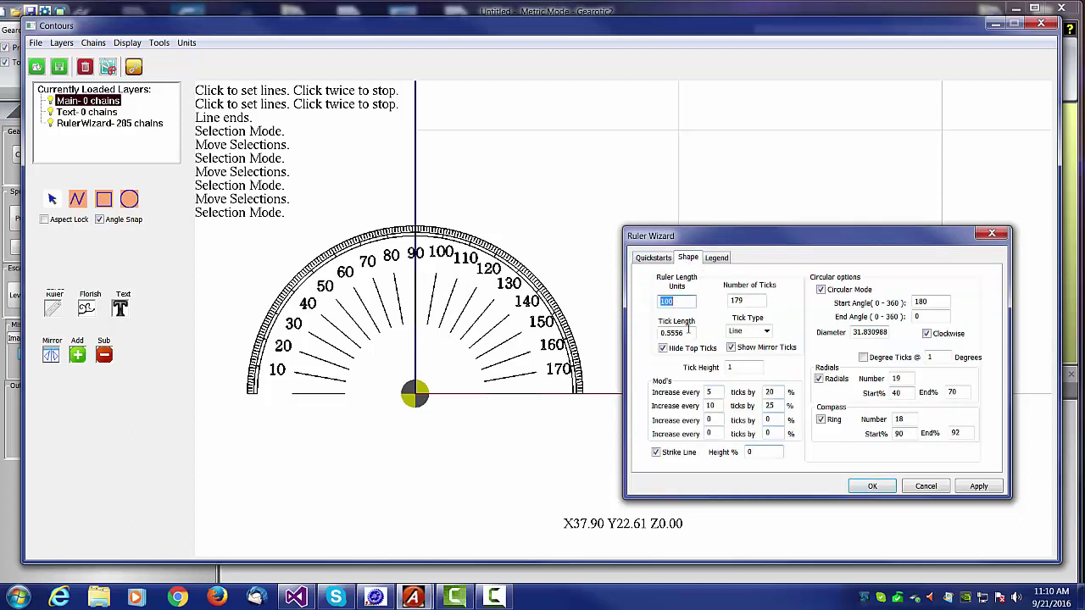
left_click(717, 257)
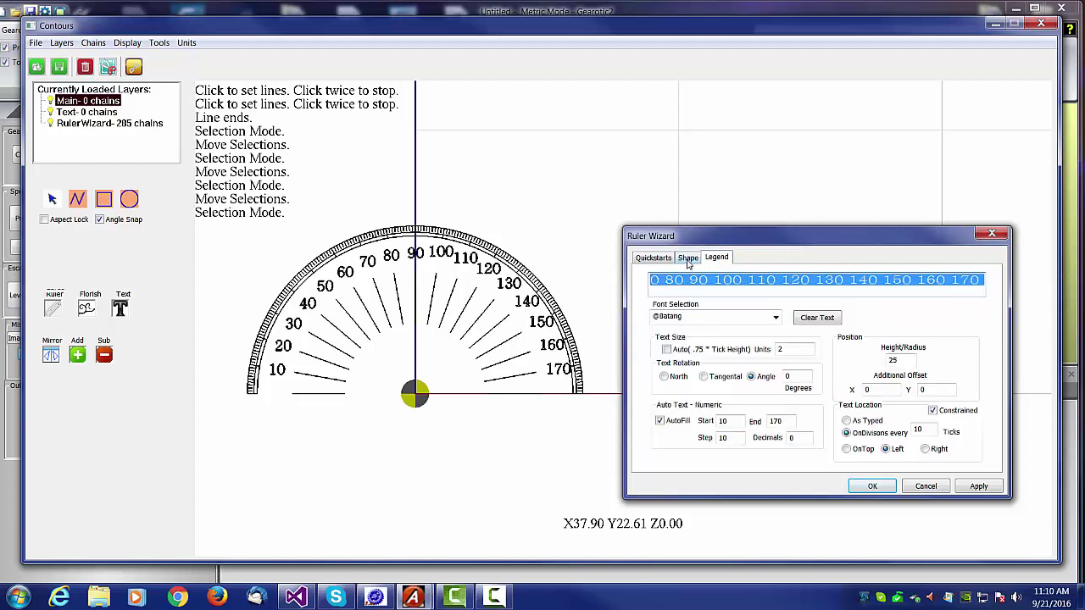
left_click(688, 258)
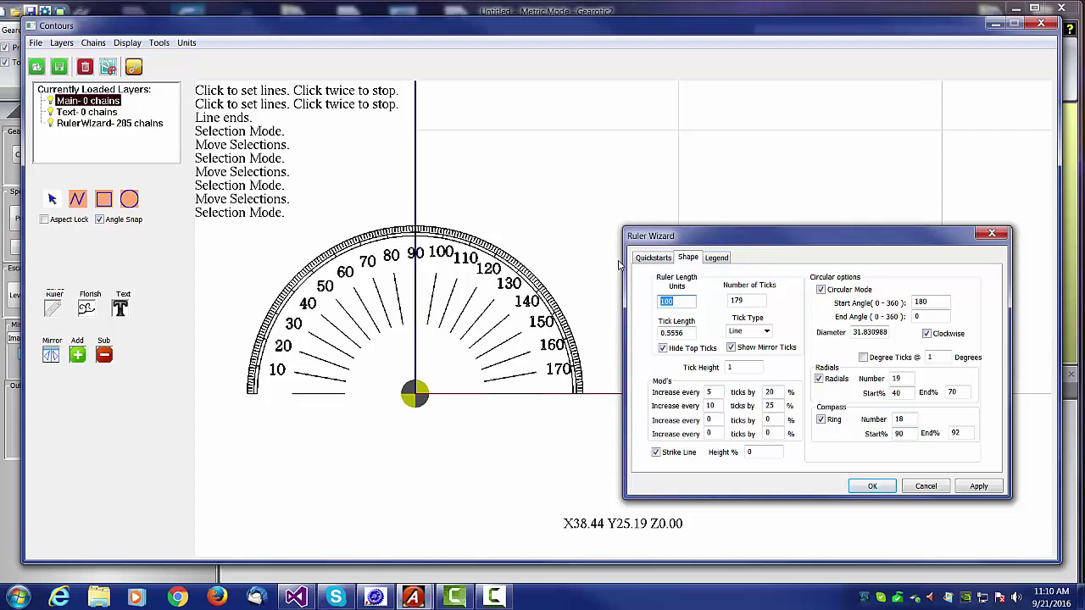
left_click(653, 258)
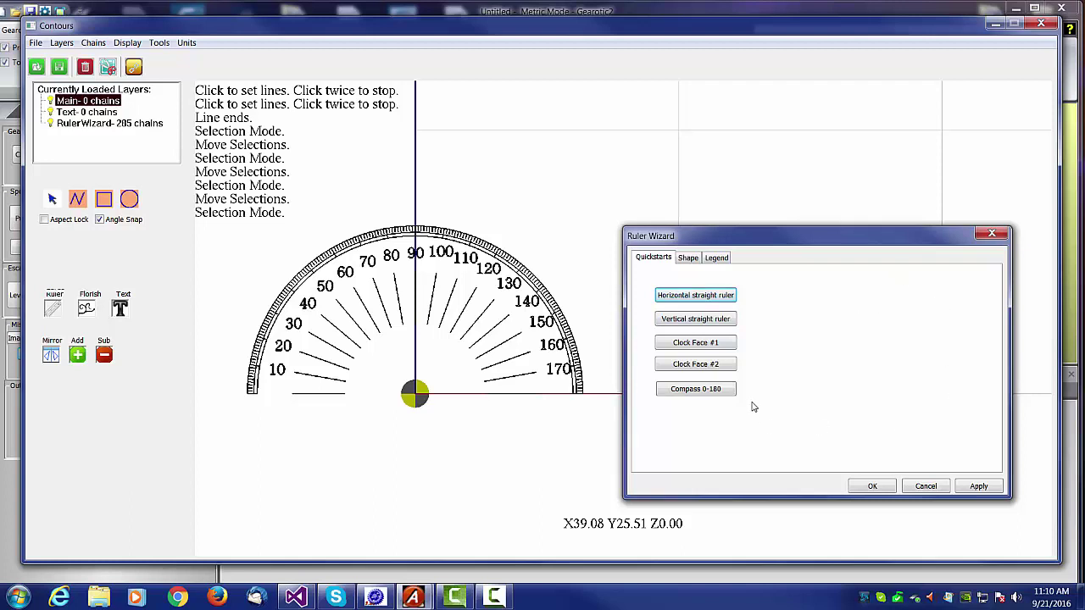
- Try the compass, clock-face and 10–50 ruler presets, ending on the Roman-numeral Clock Face #1
left_click(712, 392)
left_click(702, 365)
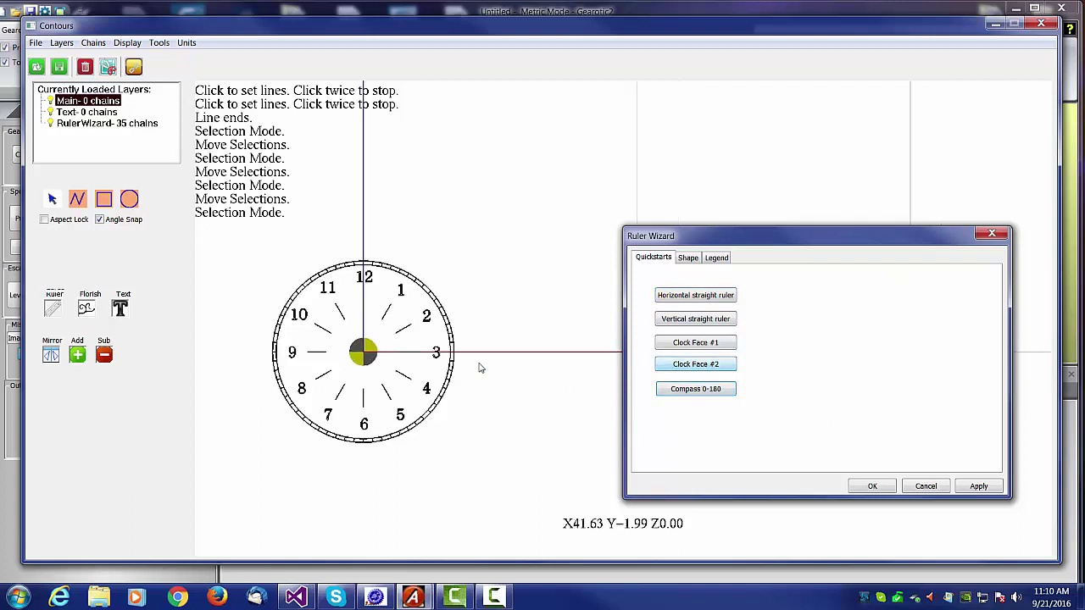
left_click(696, 344)
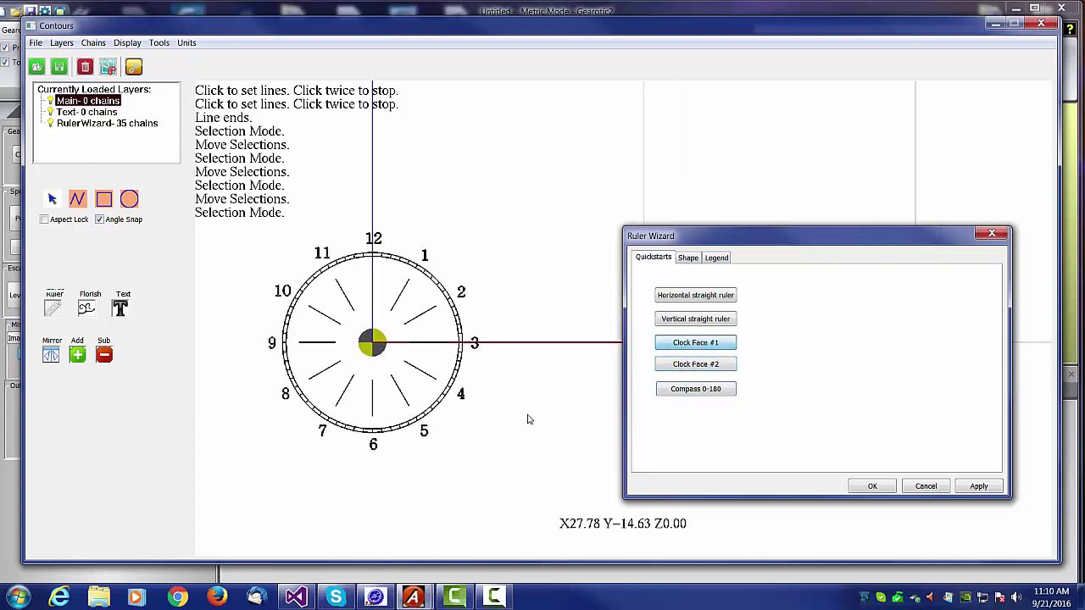
left_click(680, 321)
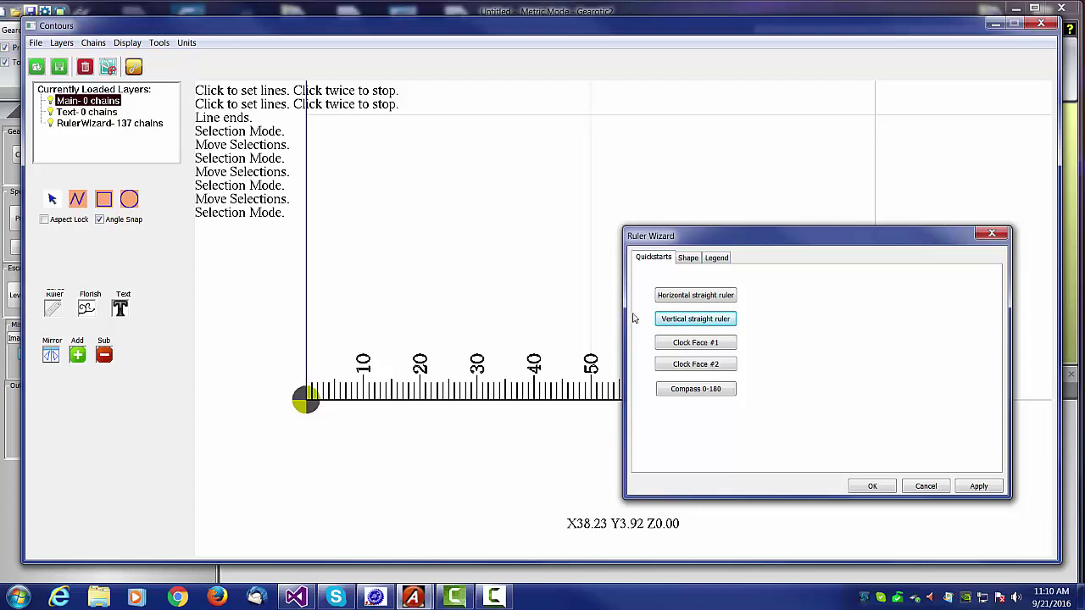
left_click(698, 296)
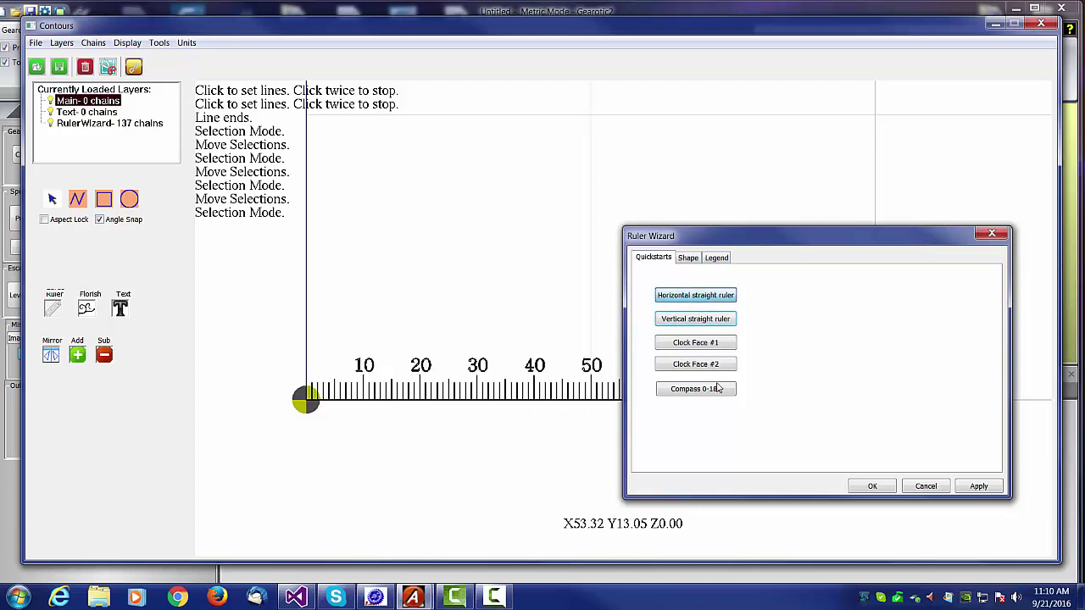
left_click(703, 322)
left_click(703, 343)
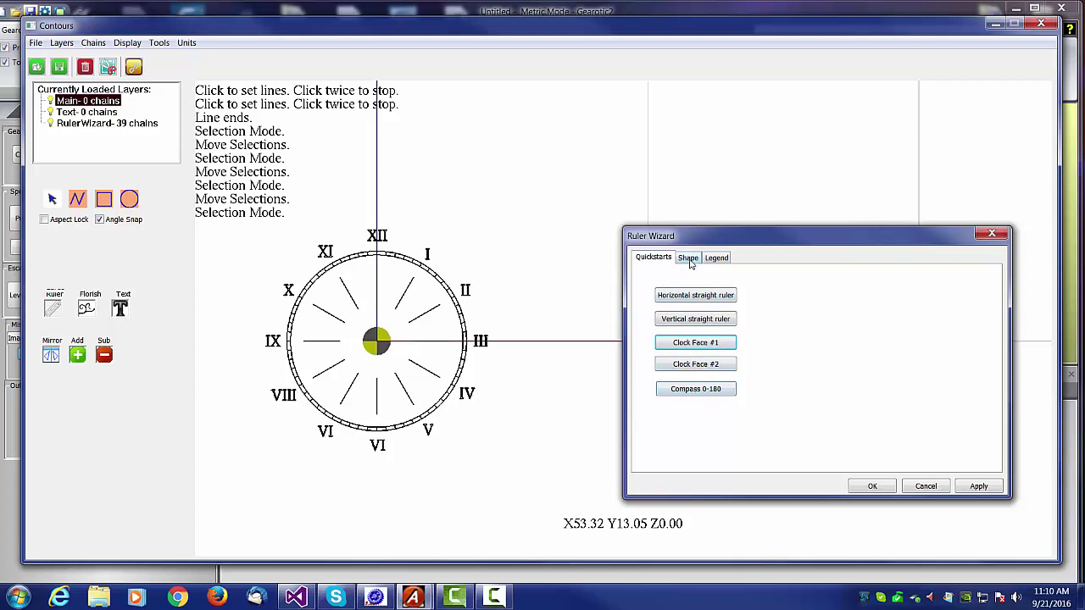
- Apply the clock face and set its Ruler Length to 125
left_click(978, 487)
left_click(688, 257)
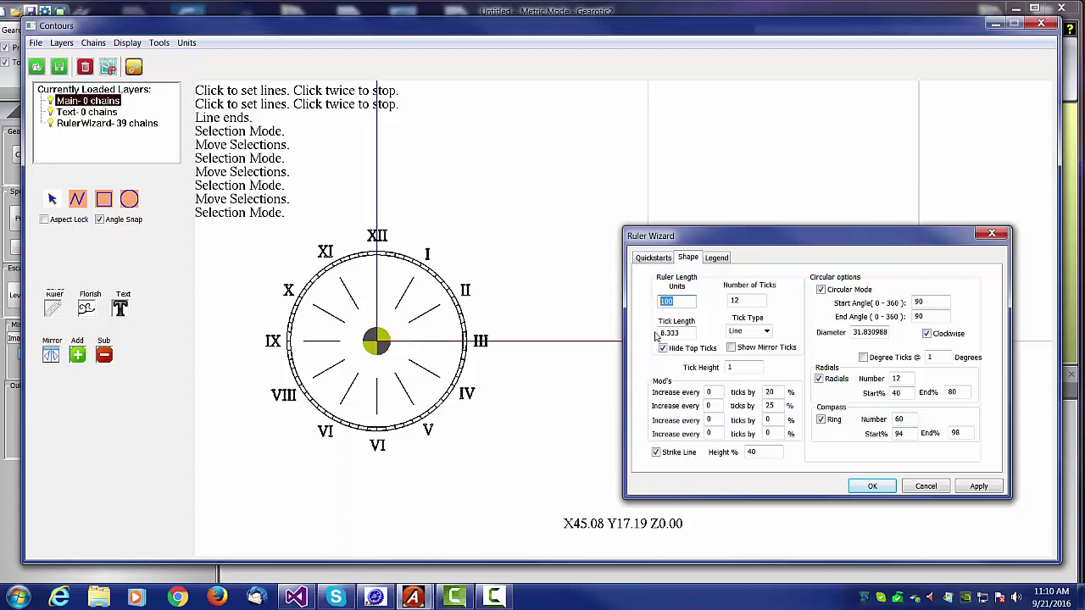
type("125")
left_click(976, 486)
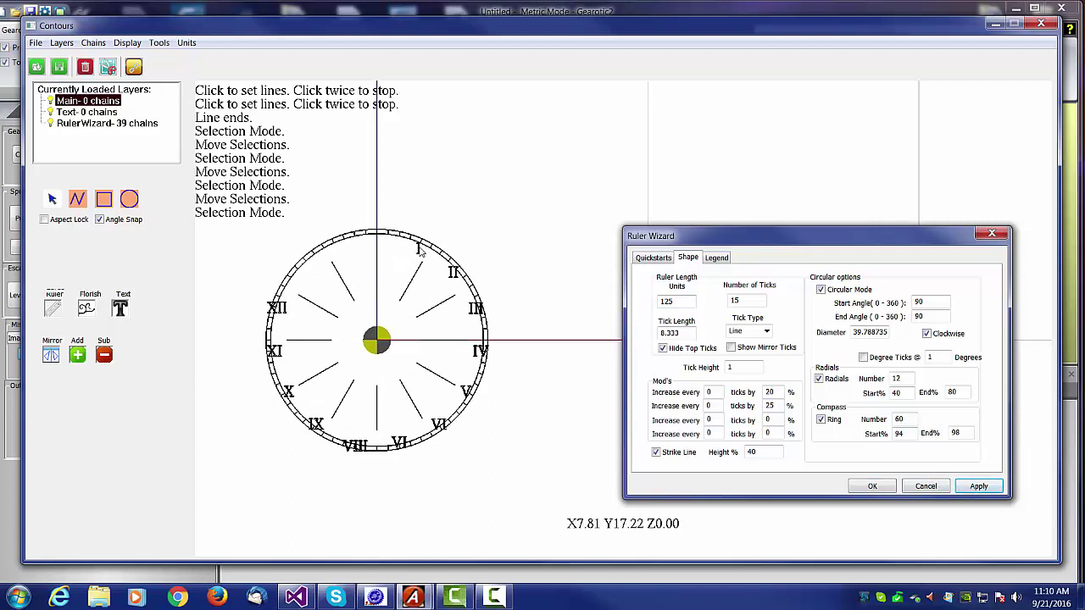
- Browse the Legend and Shape settings, then return to the Quickstarts presets
left_click(718, 258)
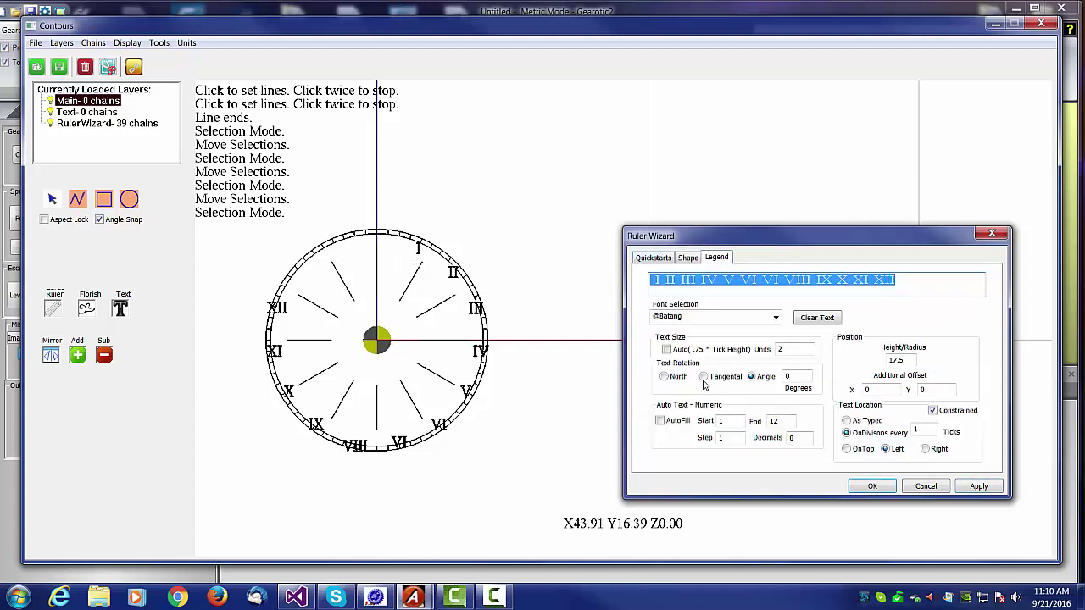
left_click(671, 256)
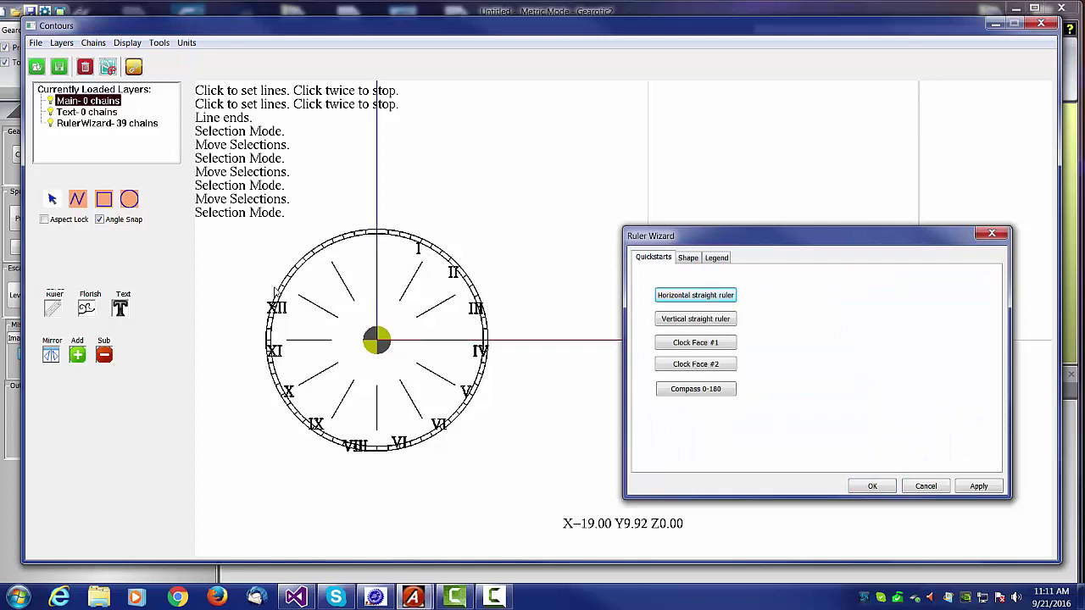
left_click(687, 257)
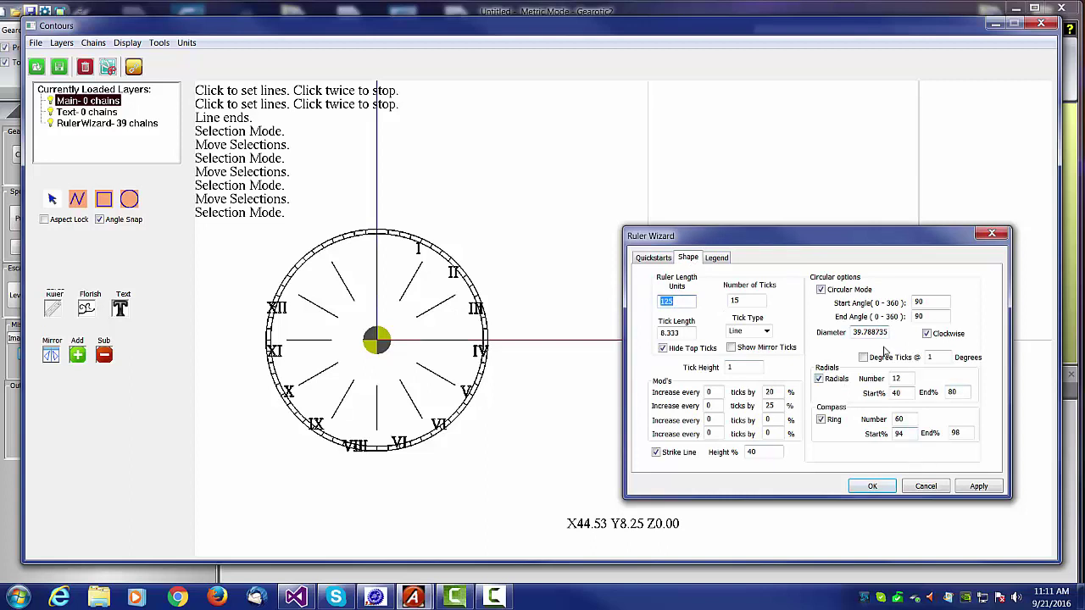
left_click(717, 258)
left_click(666, 259)
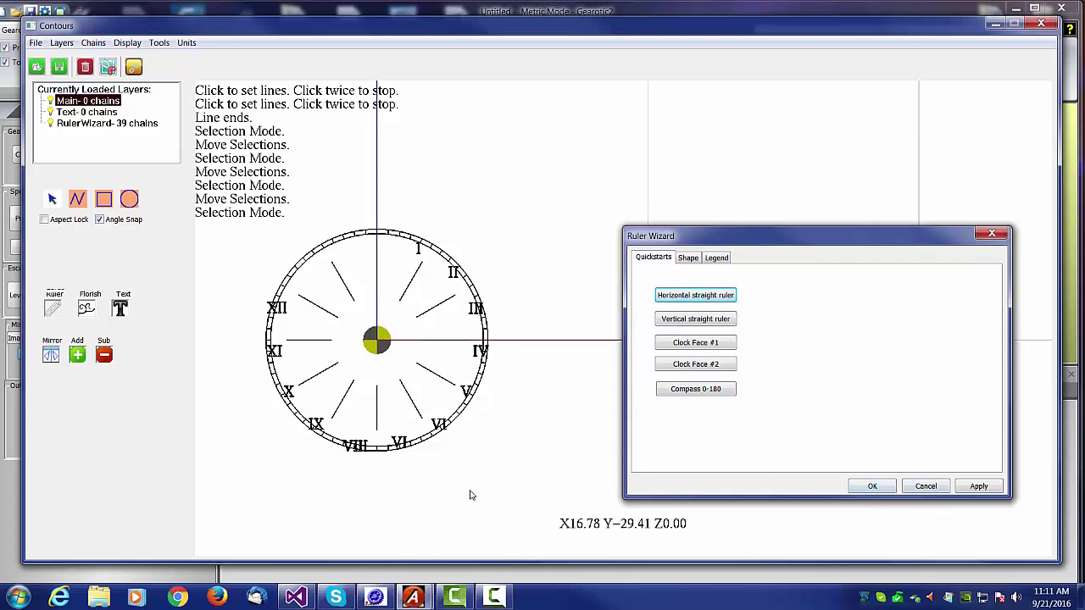
- Try Clock Face #1 and Compass 0–180, then choose the Horizontal straight ruler preset
left_click(687, 320)
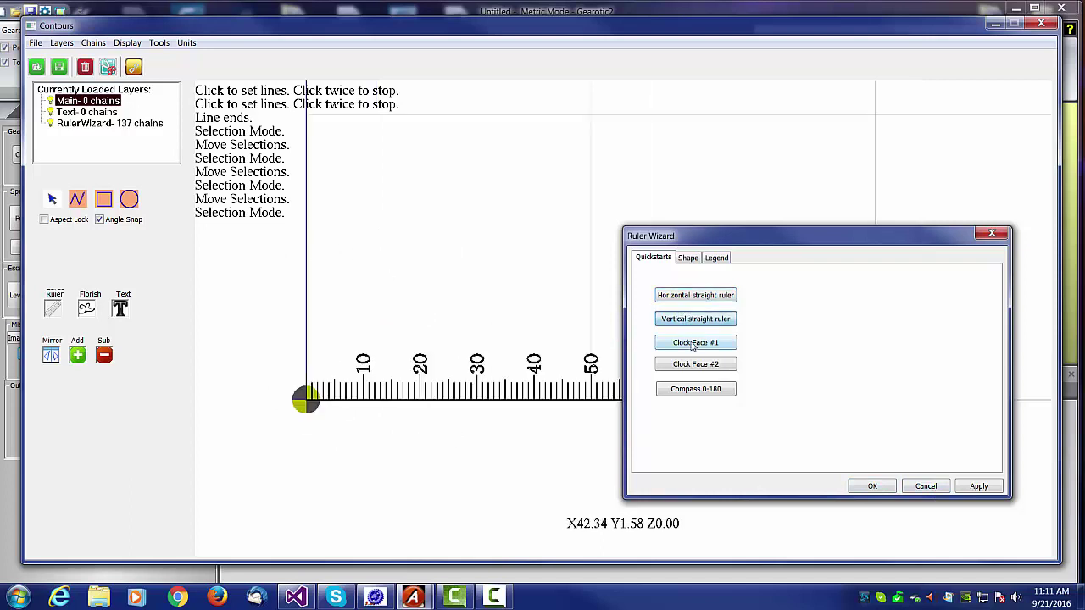
left_click(693, 344)
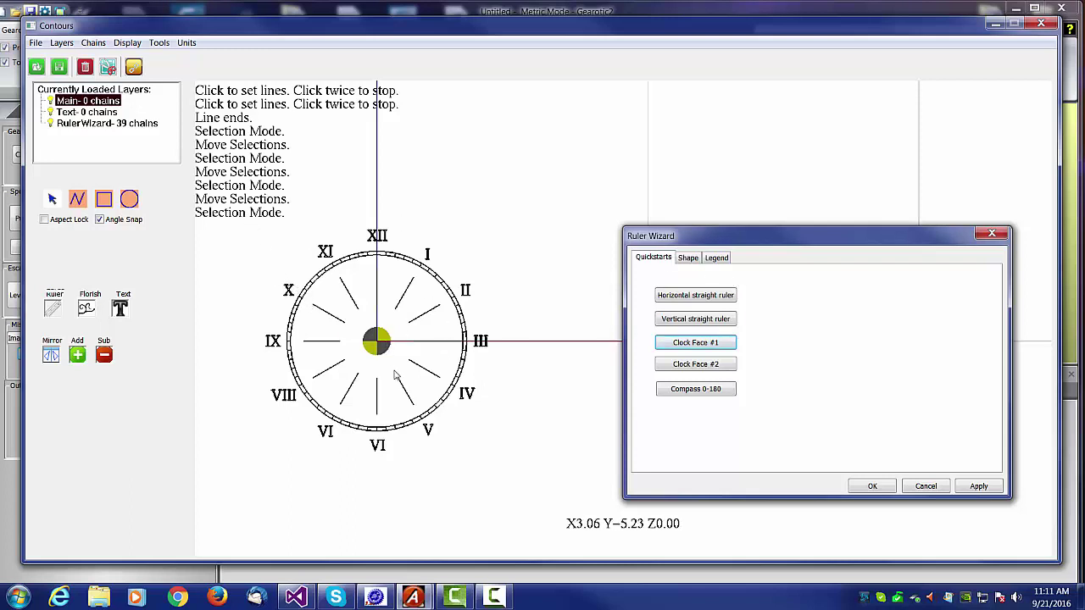
left_click(708, 394)
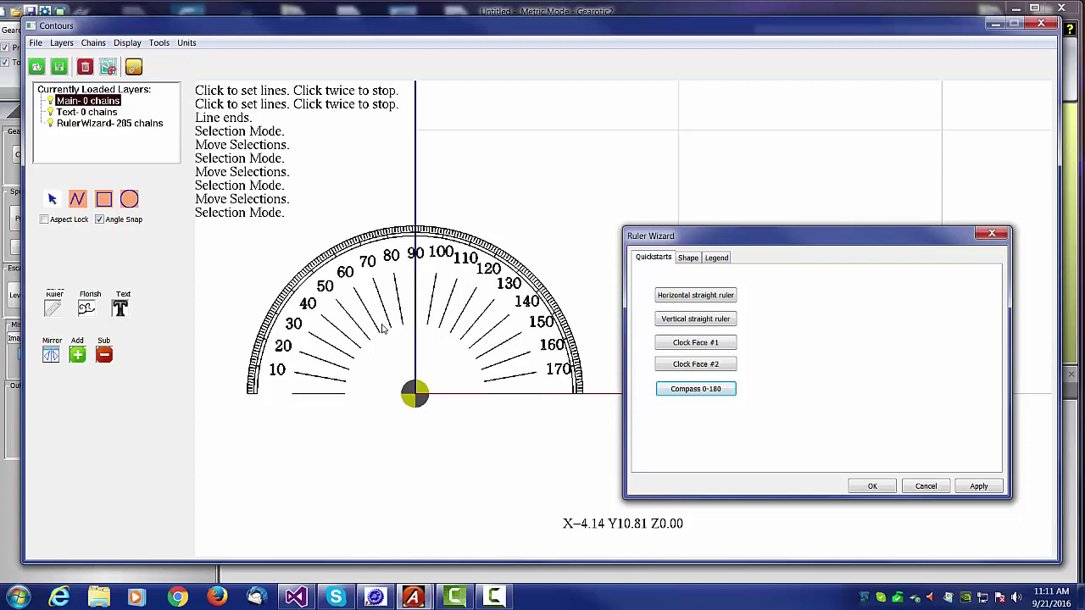
left_click(690, 296)
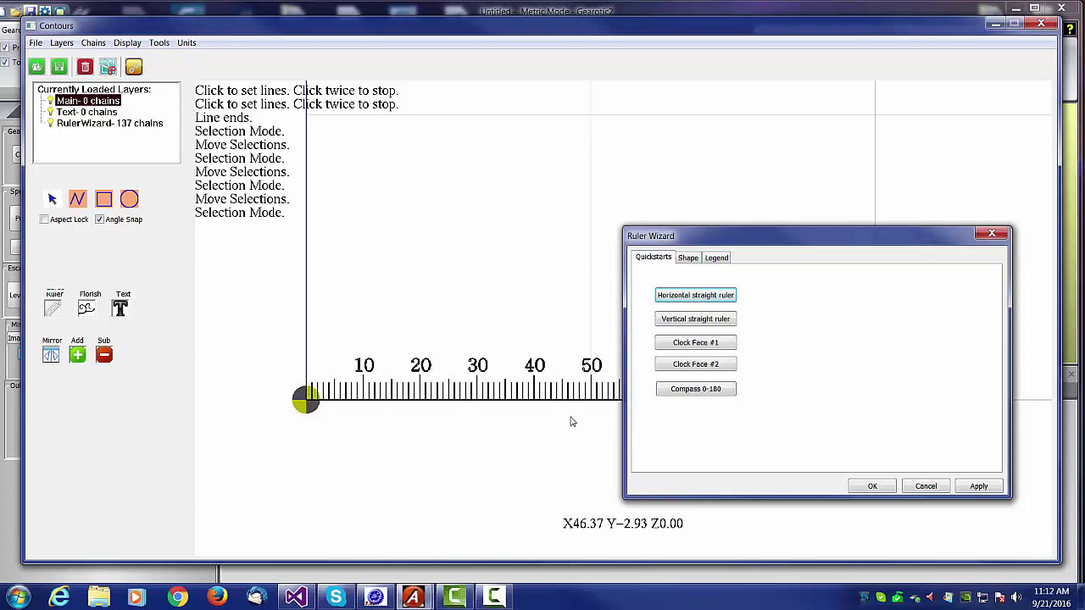
- Place the 0–100 ruler, rotate it onto a rising diagonal, and reselect the whole tilted ruler
left_click(872, 487)
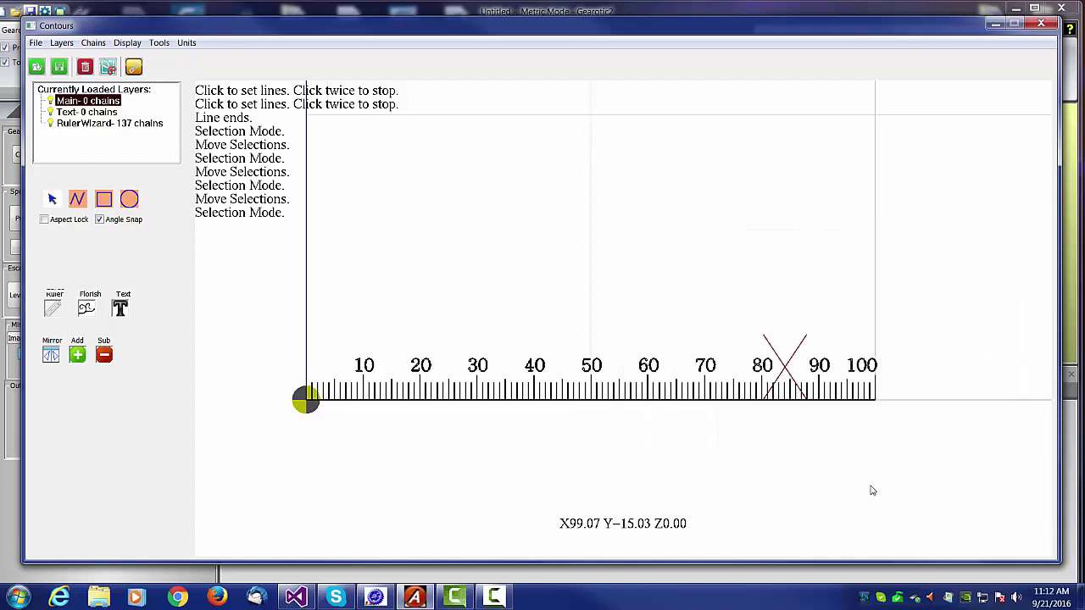
left_click_drag(268, 300, 907, 426)
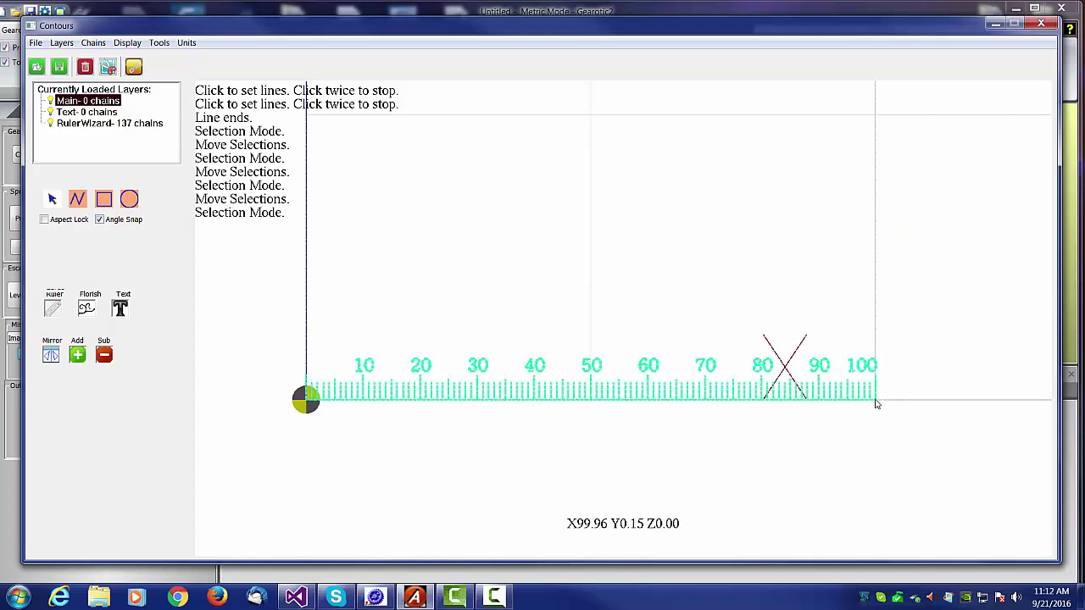
left_click(875, 398)
left_click_drag(889, 383, 647, 439)
left_click(646, 439)
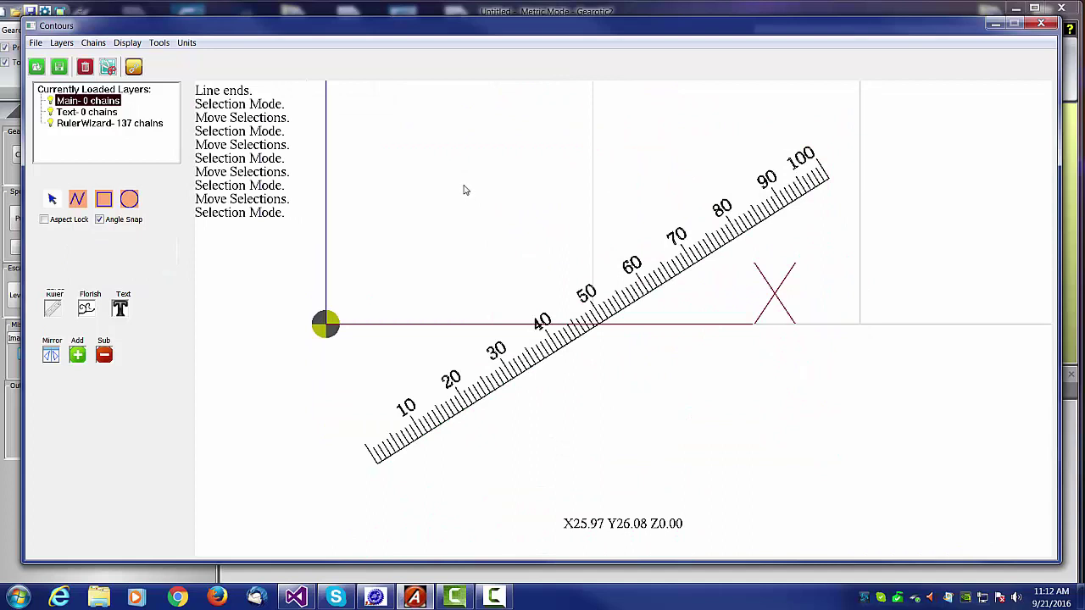
left_click_drag(302, 92, 906, 488)
- Delete the rotated ruler's chains, confirm, and maximize the Contours window
left_click(108, 67)
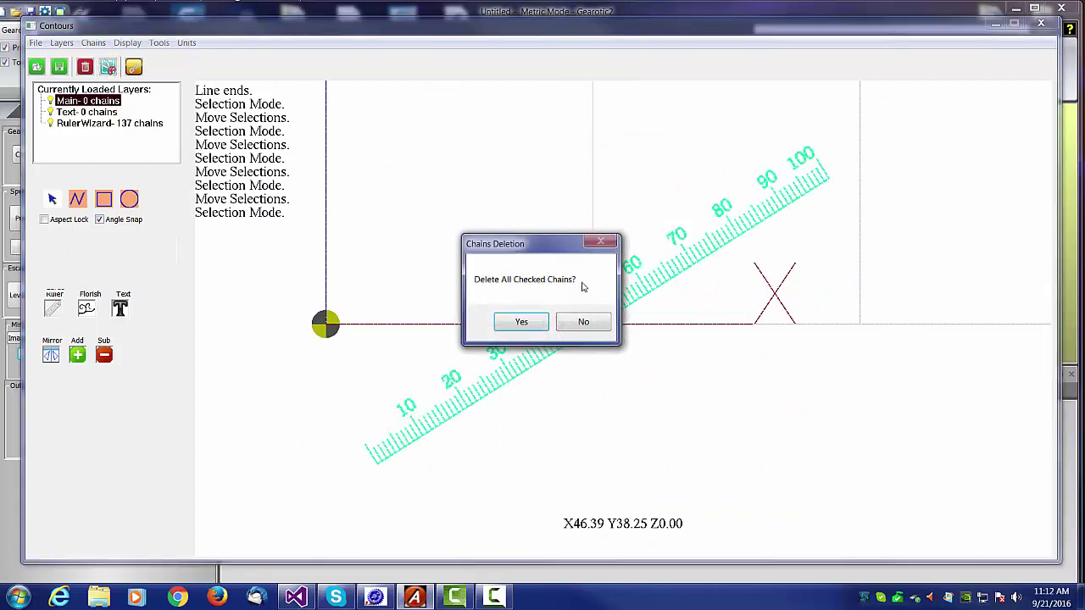
left_click(521, 322)
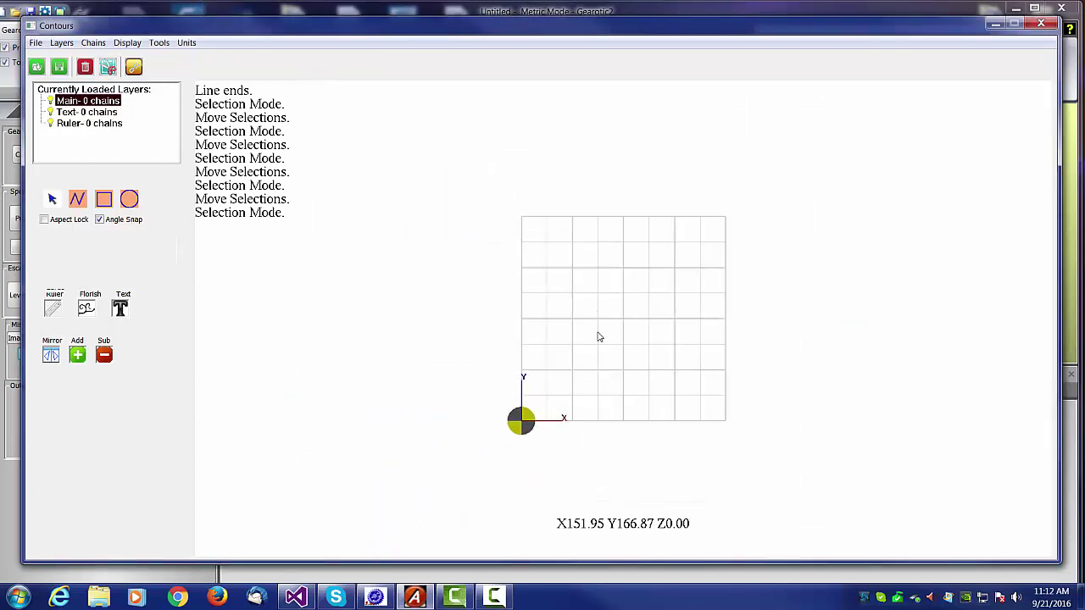
middle_click_drag(617, 363, 567, 327)
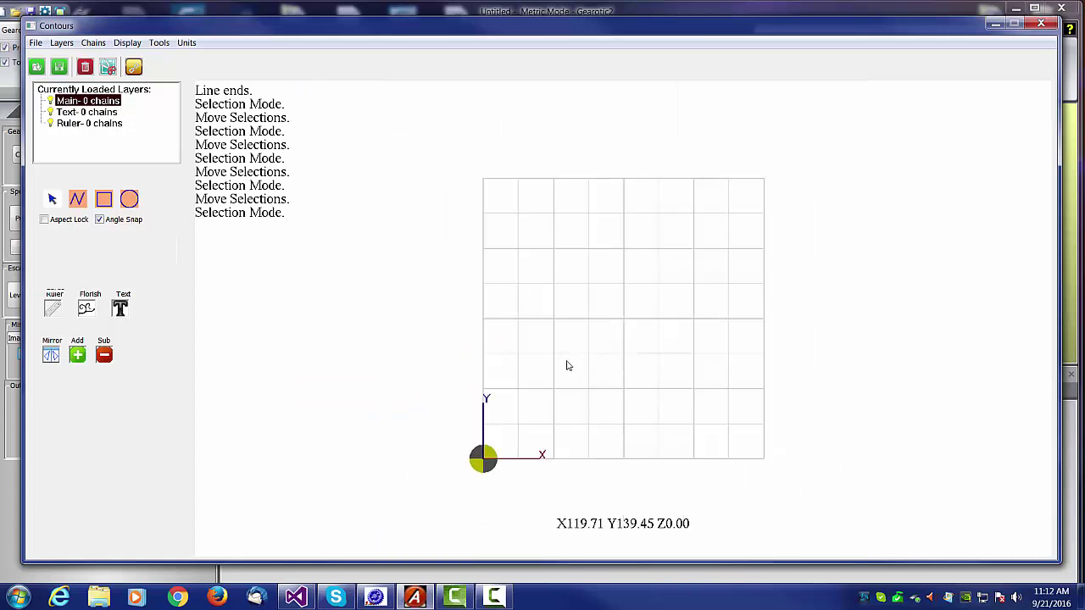
key("super+Up")
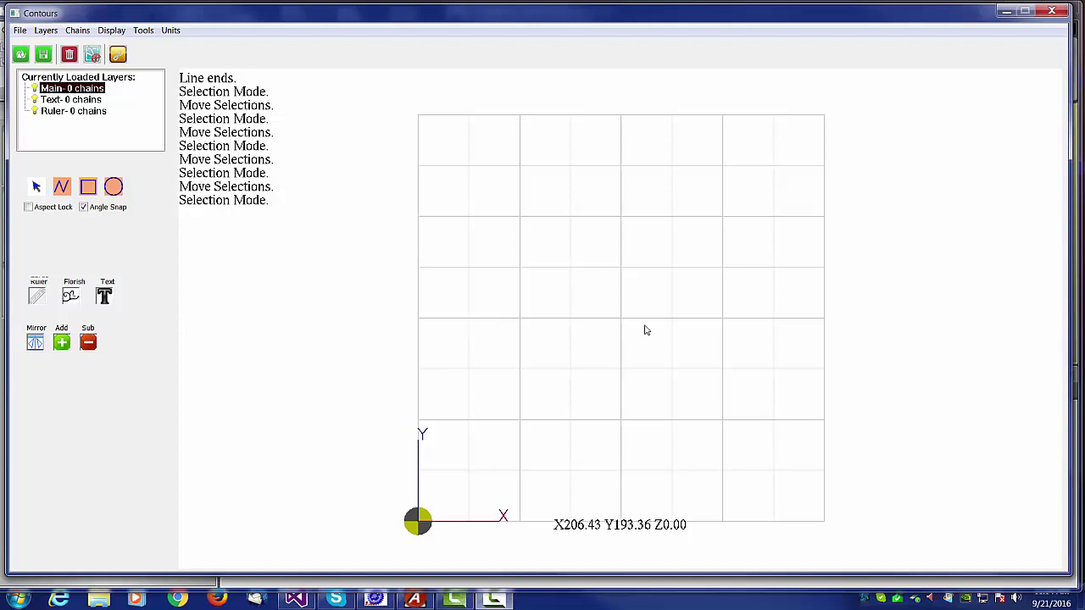
- Add a new empty Flourishing layer, with 0 chains, ready for guide drawing
scroll(625, 326, "up", 1)
scroll(627, 328, "down", 2)
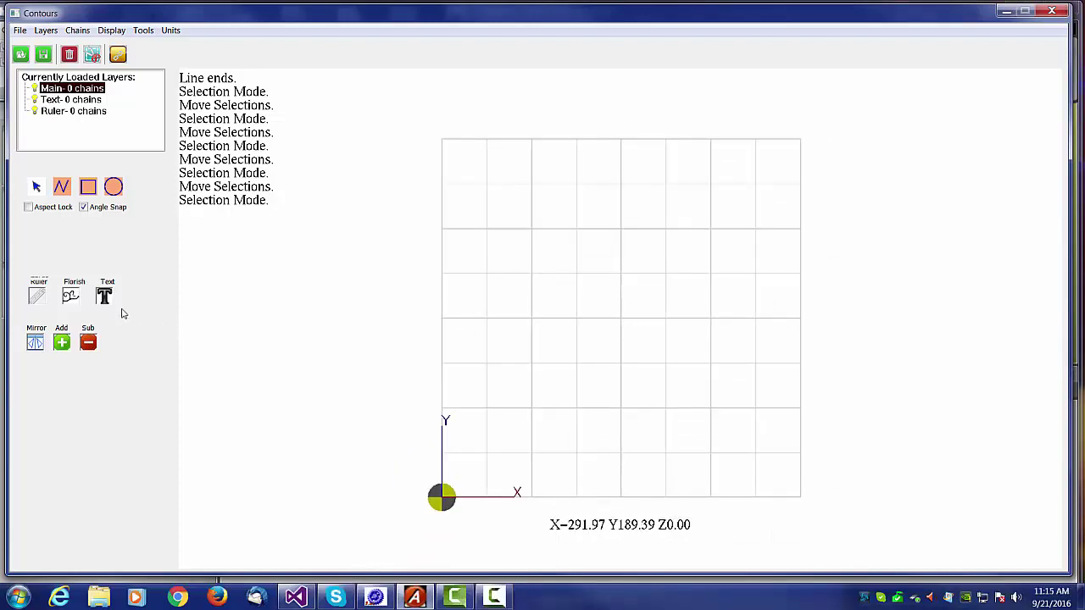
left_click(71, 295)
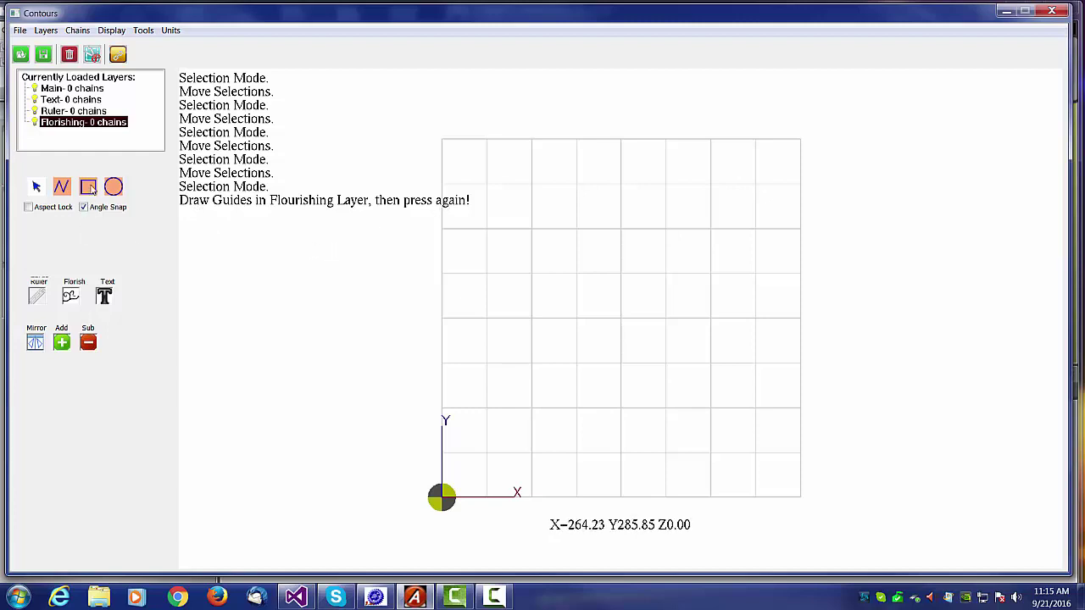
- Draw a rectangular guide box over the grid and bring up the Type of Flourish choice
left_click(88, 187)
left_click_drag(440, 137, 545, 291)
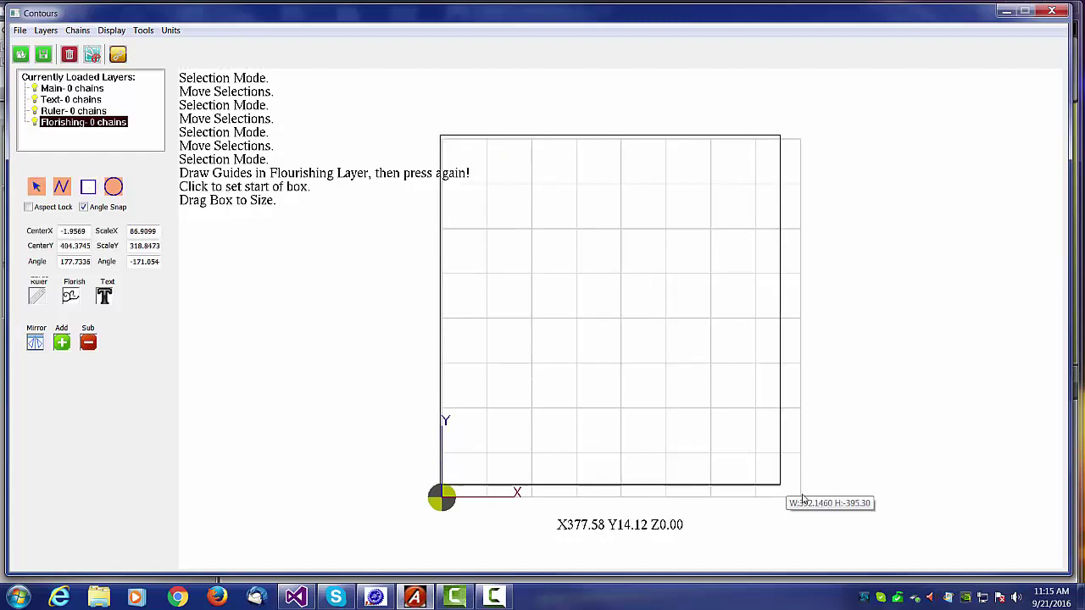
left_click_drag(815, 506, 803, 495)
left_click(71, 296)
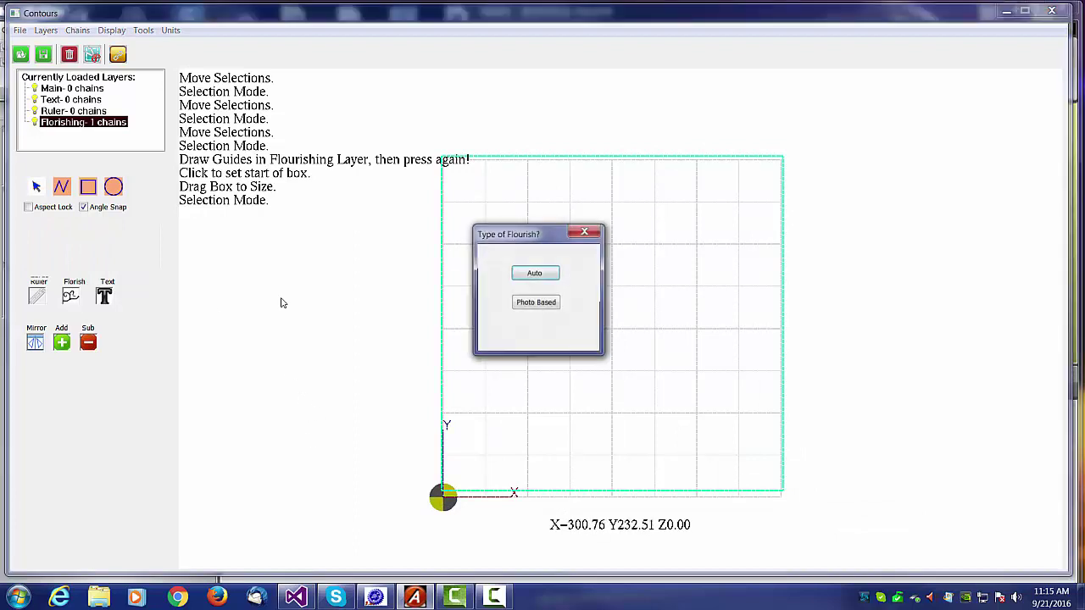
left_click_drag(548, 235, 305, 226)
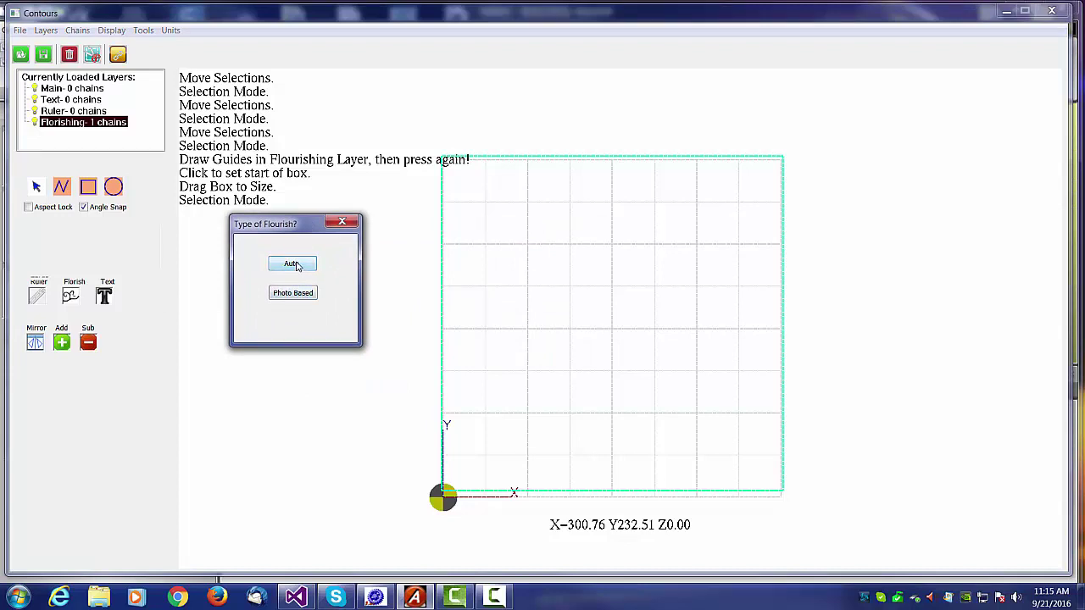
- Generate an Auto flourish inside the guide box with Fertilizer set to 4
left_click(293, 265)
left_click_drag(522, 225, 289, 231)
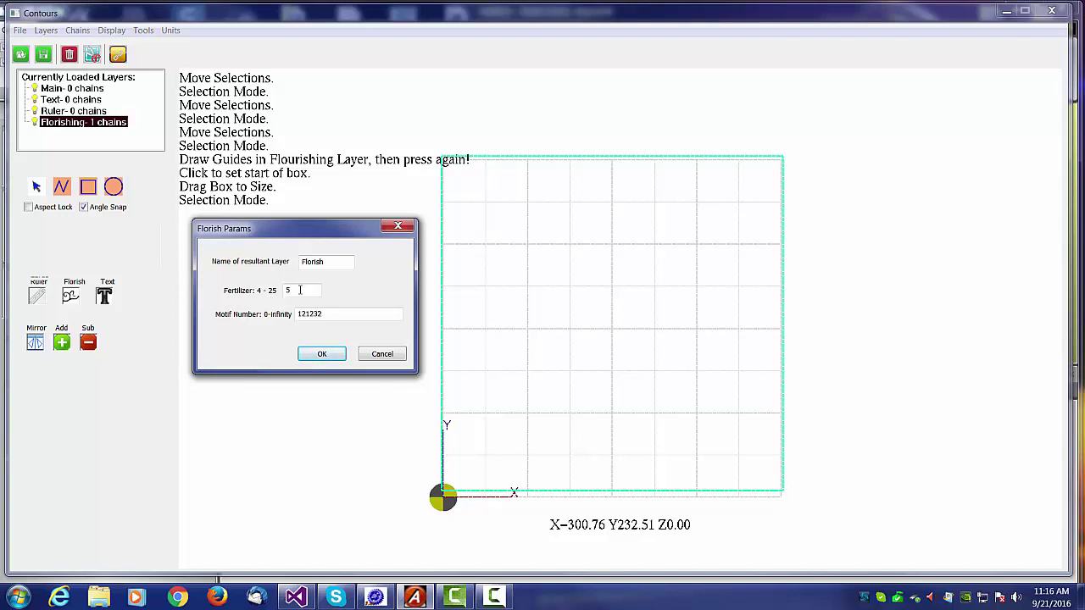
left_click_drag(296, 290, 272, 291)
type("4")
left_click(321, 354)
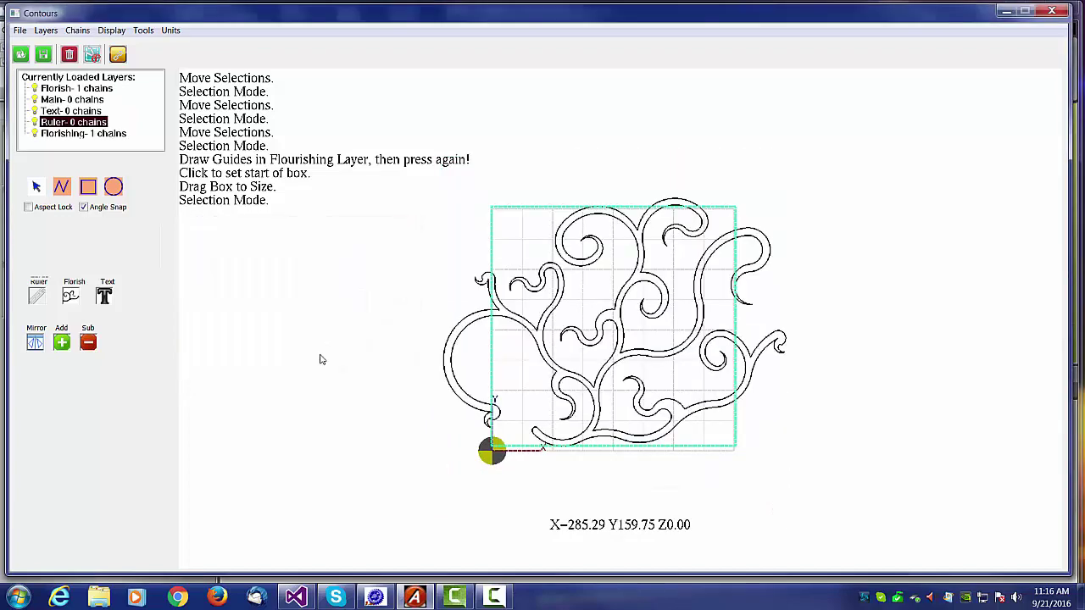
scroll(762, 411, "up", 2)
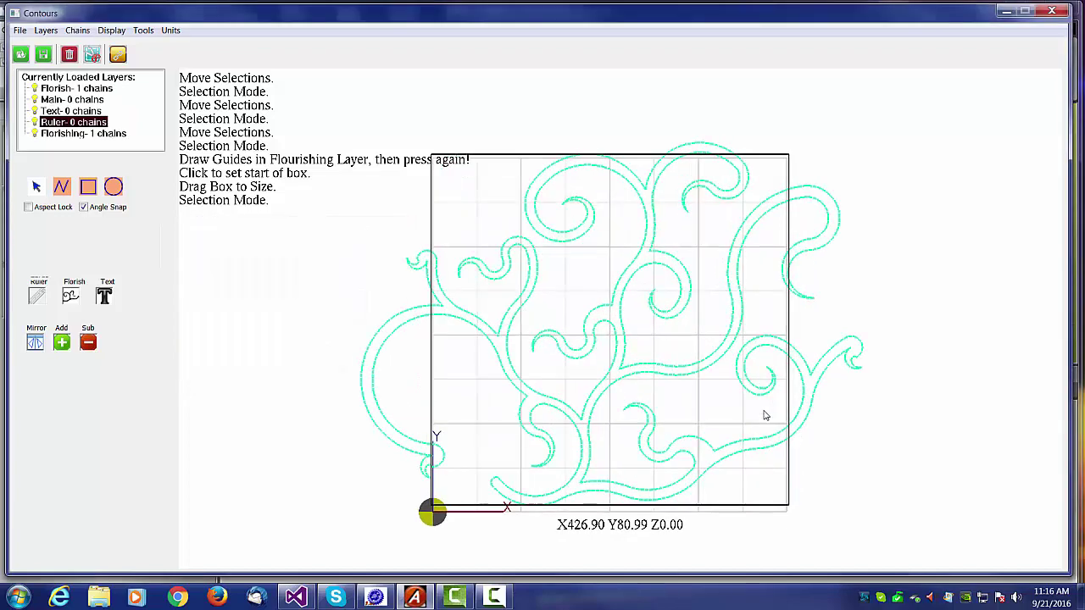
scroll(763, 409, "down", 1)
scroll(823, 414, "up", 1)
scroll(789, 412, "down", 1)
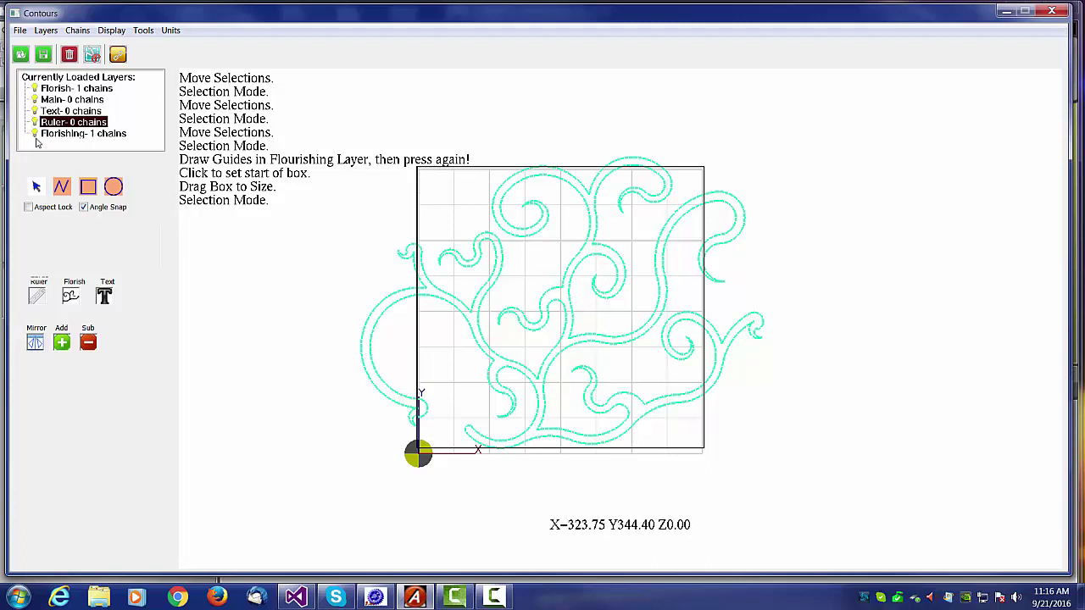
left_click(36, 136)
left_click(779, 398)
scroll(598, 390, "up", 1)
scroll(598, 391, "down", 1)
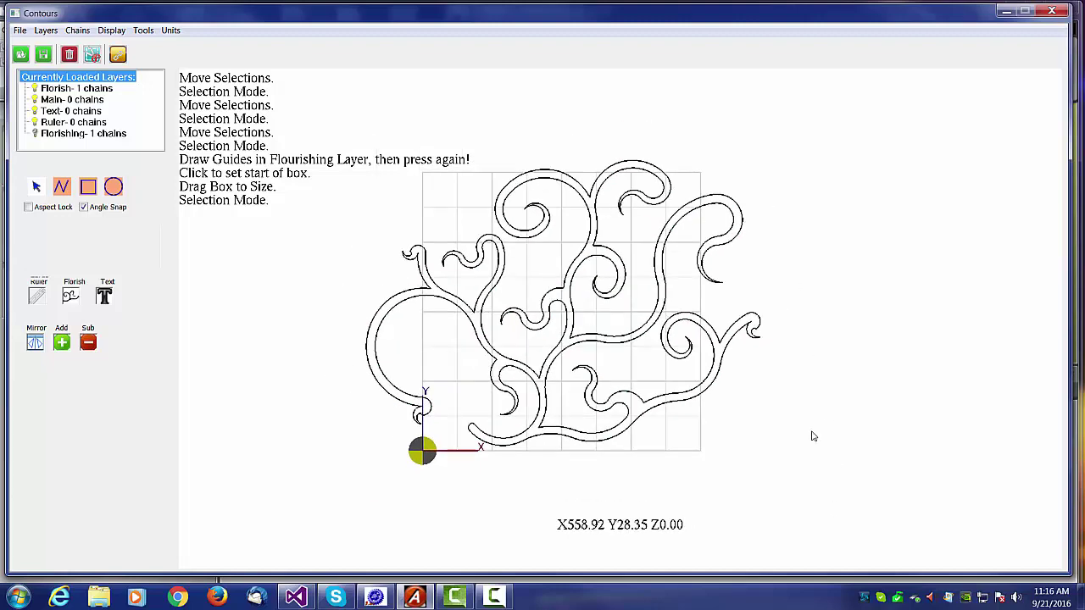
scroll(763, 370, "down", 2)
scroll(764, 370, "up", 1)
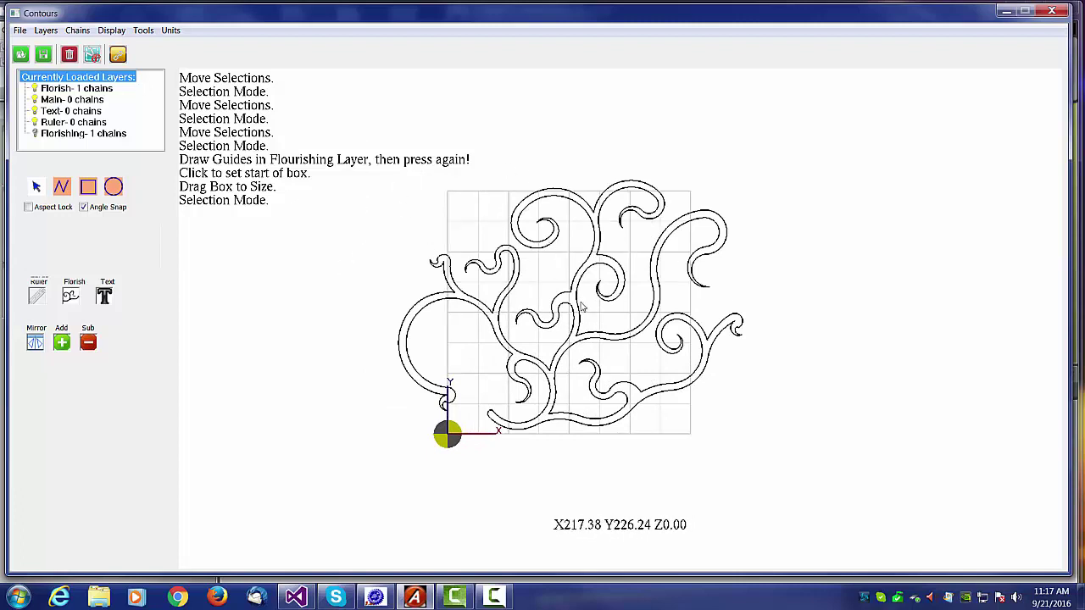
- Generate a second Auto flourish over the first, with Fertilizer 5
left_click(72, 296)
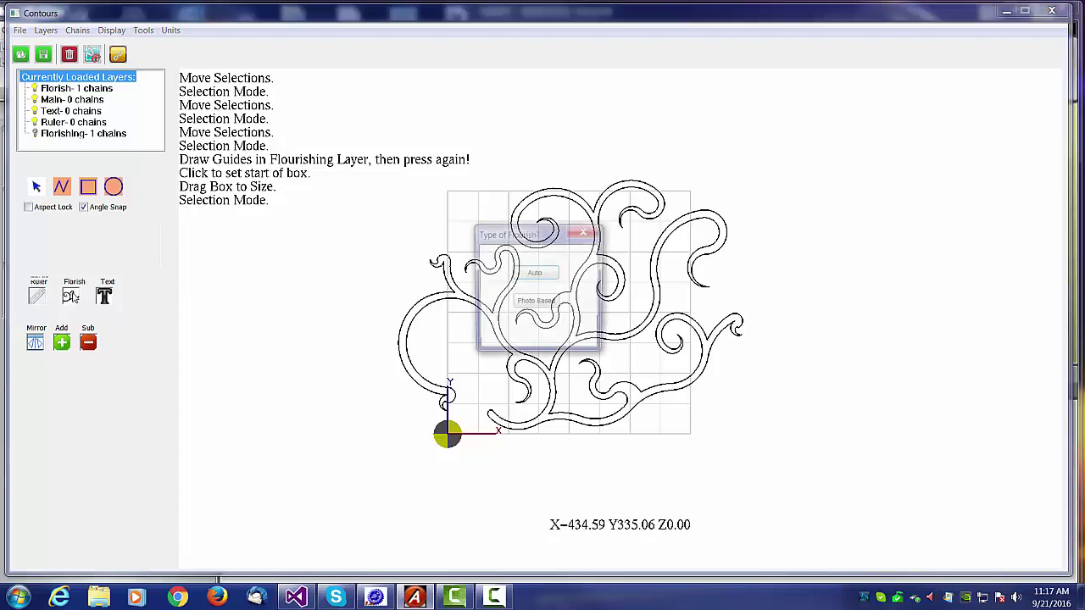
left_click(535, 274)
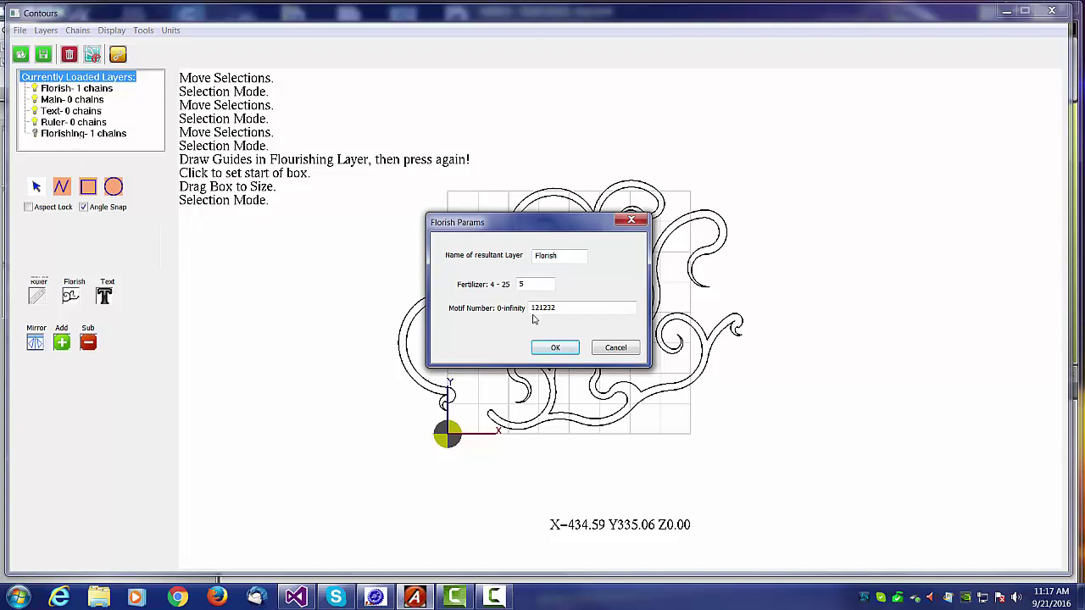
type("3")
left_click(559, 348)
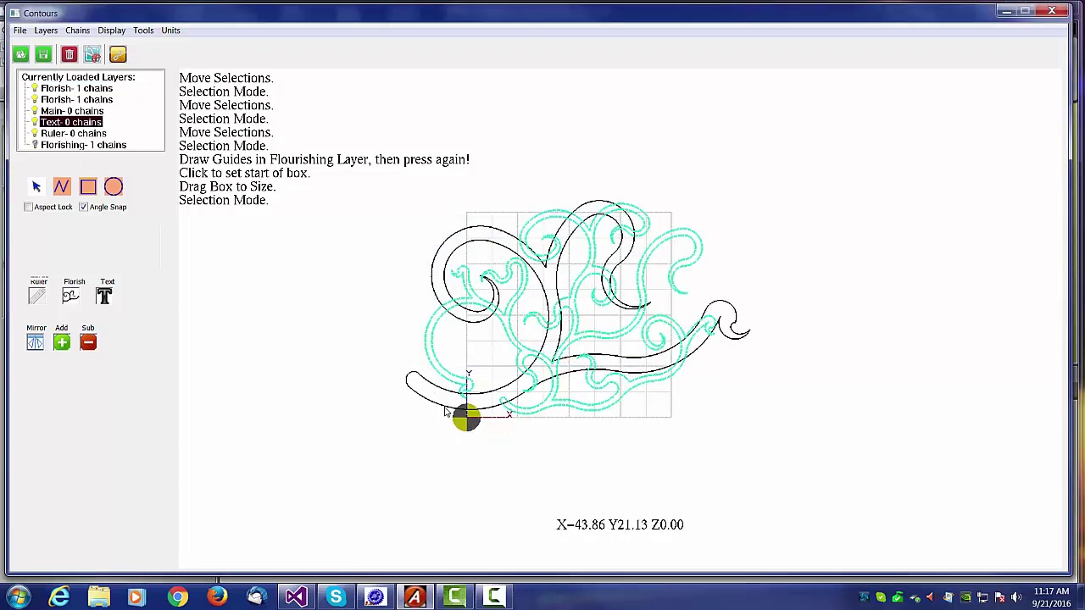
- Drag the sweeping vine flourish off to the right of the grid
left_click(81, 91)
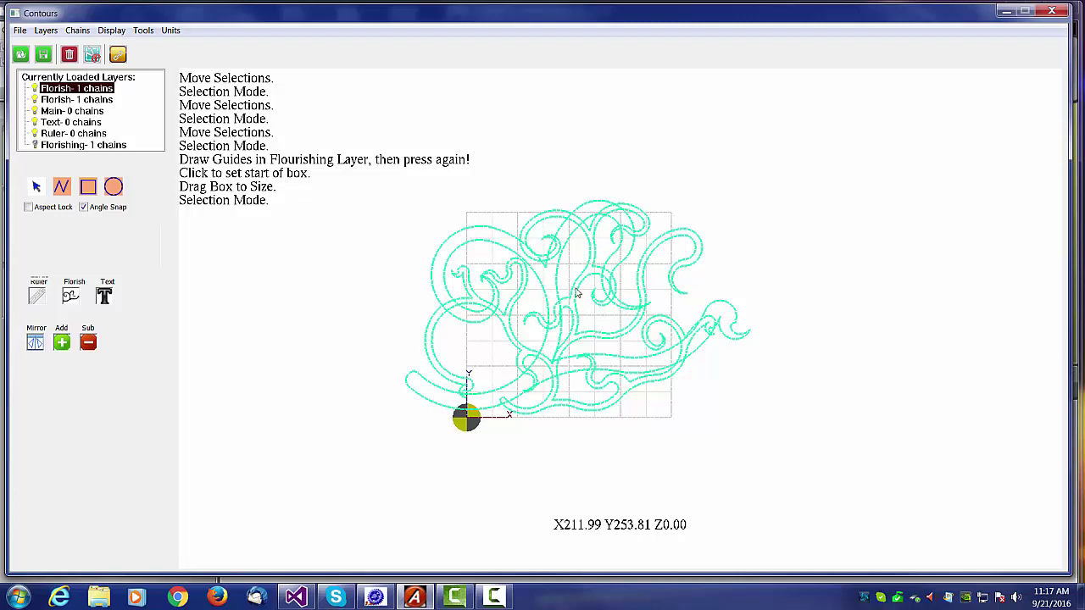
left_click(521, 300)
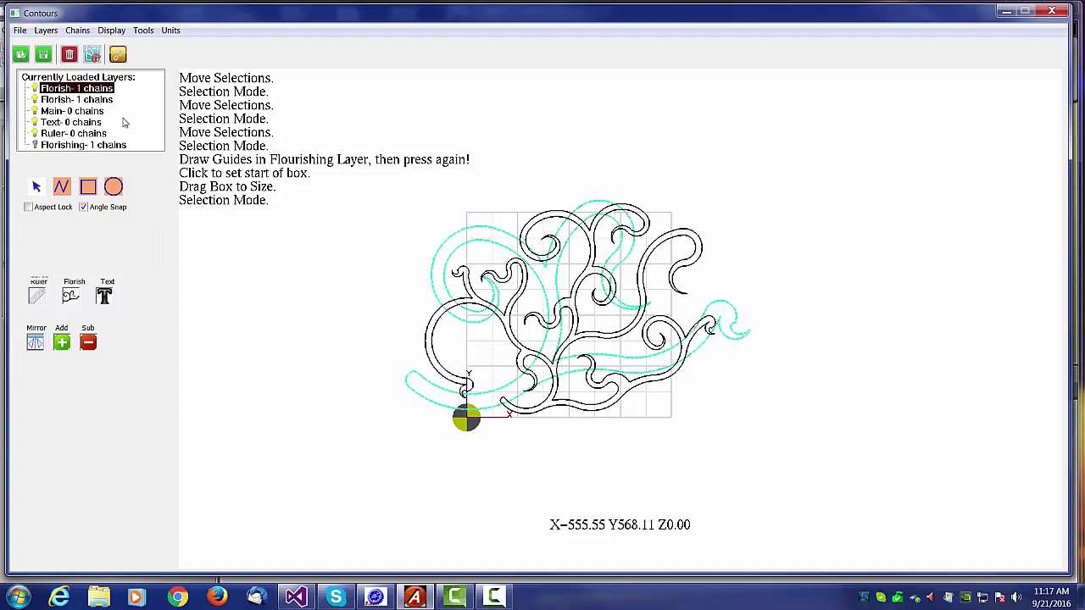
left_click_drag(633, 320, 881, 303)
scroll(884, 303, "down", 3)
left_click(848, 355)
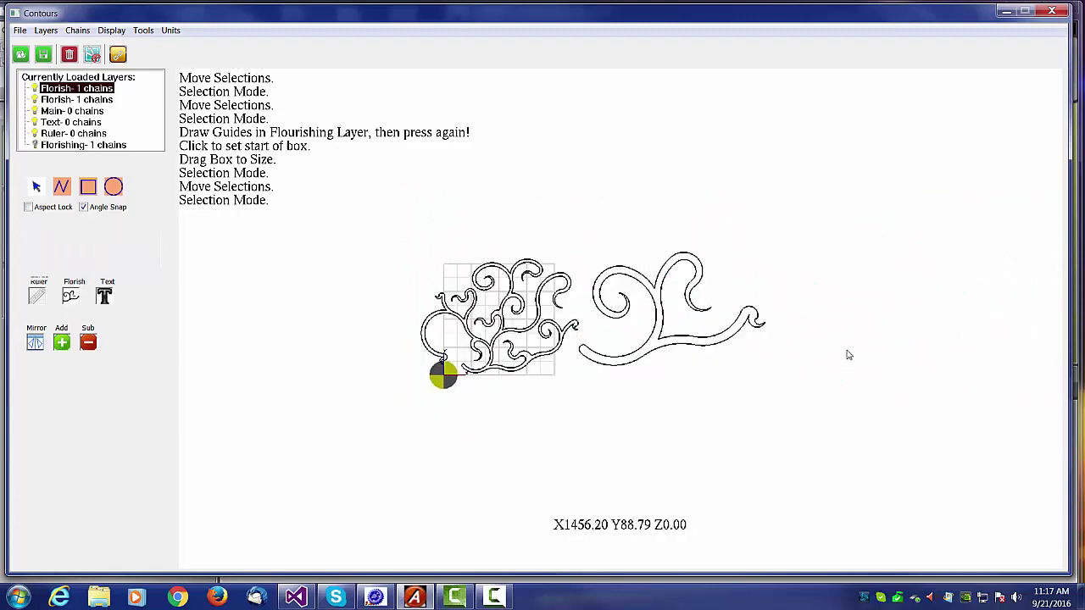
scroll(848, 355, "up", 3)
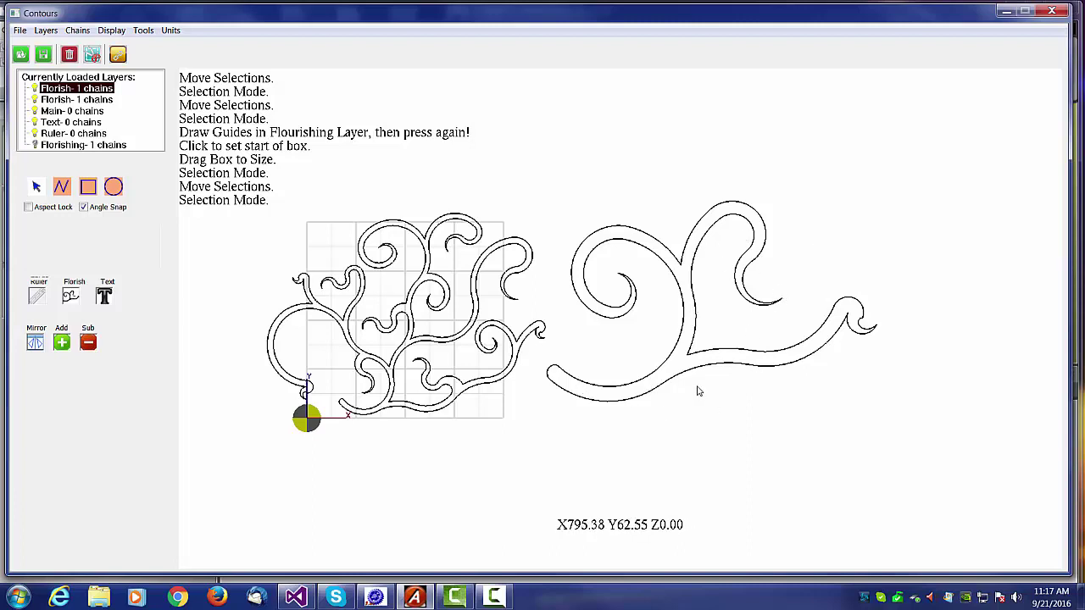
- Move the vine flourish back so it interlaces with the dense flourish
left_click_drag(537, 152, 905, 437)
left_click(710, 310)
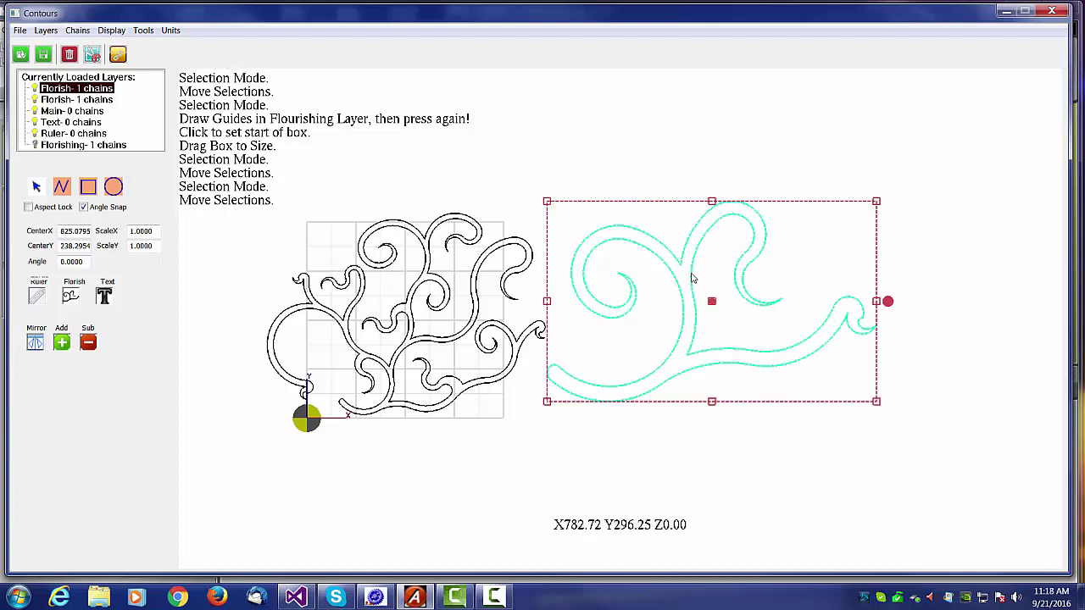
left_click_drag(710, 307, 422, 323)
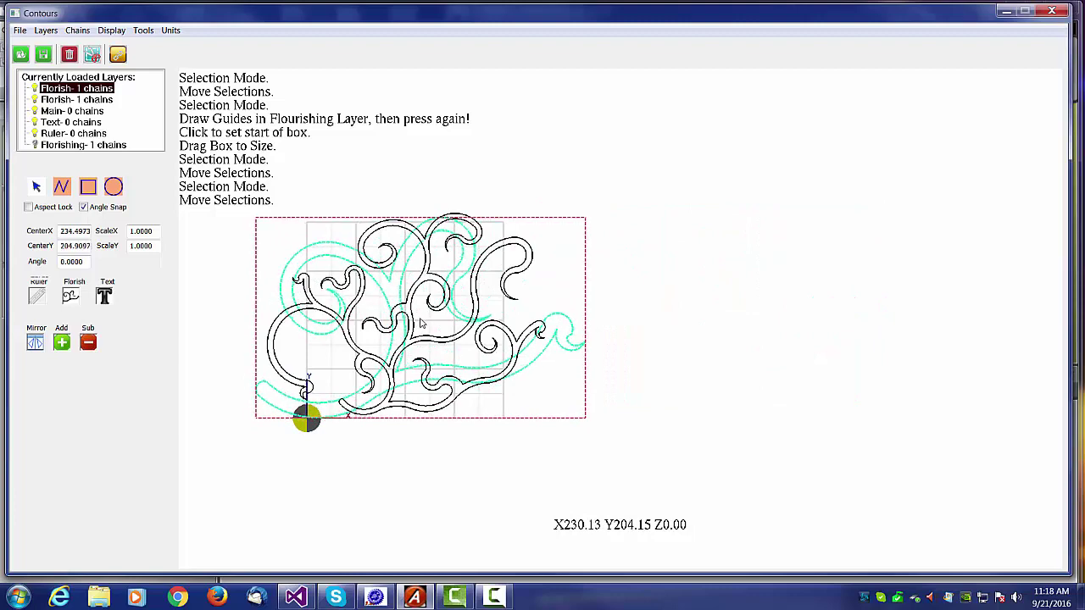
scroll(421, 323, "up", 3)
left_click(913, 407)
scroll(913, 408, "down", 2)
scroll(914, 409, "down", 1)
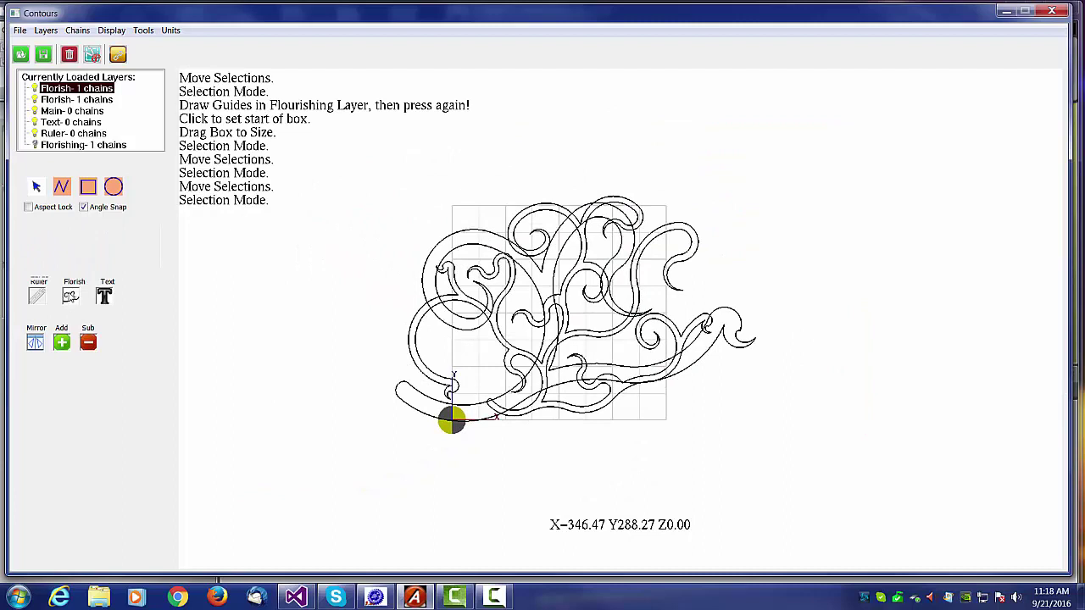
- Generate a third Auto flourish, then merge all flourishes into one outline with Add
left_click(71, 295)
left_click(537, 278)
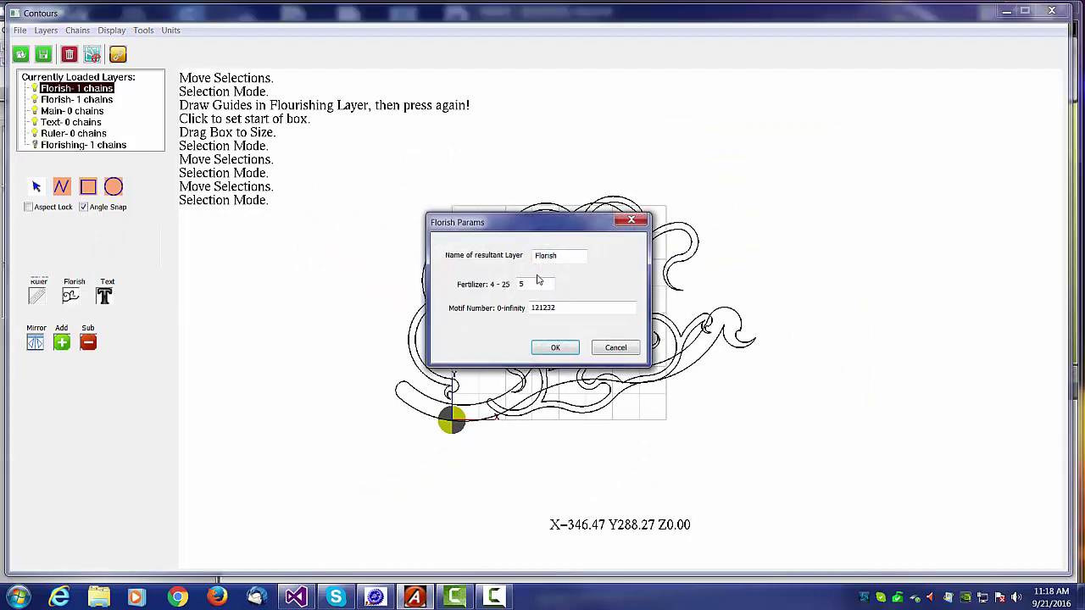
double_click(525, 285)
left_click(556, 349)
left_click_drag(366, 152, 792, 465)
left_click(61, 343)
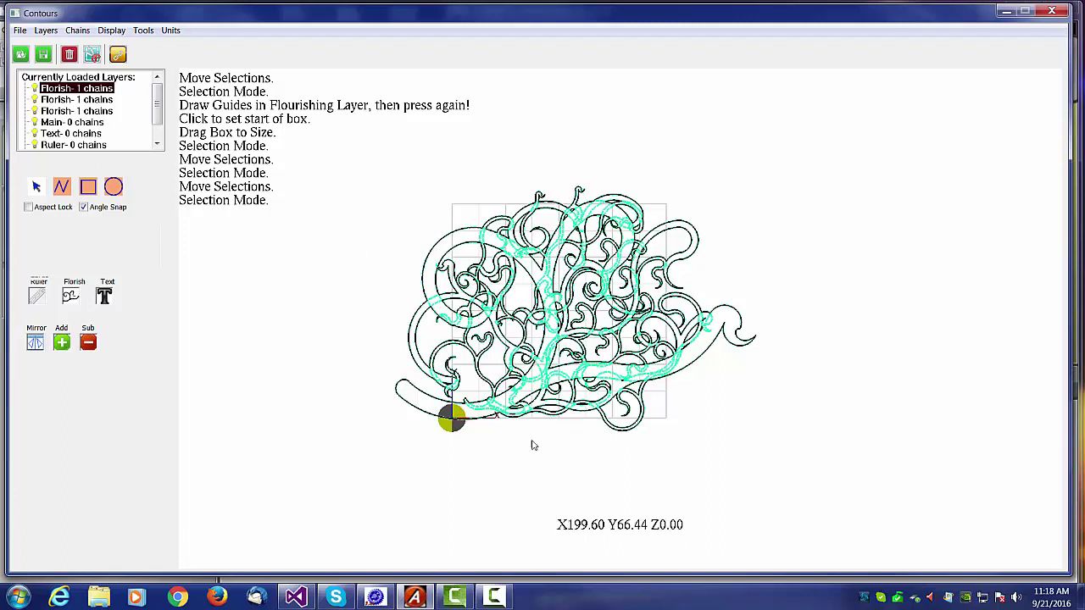
- Move the 91-chain Addition outline to the right of the original flourishes
left_click(353, 248)
scroll(156, 102, "down", 1)
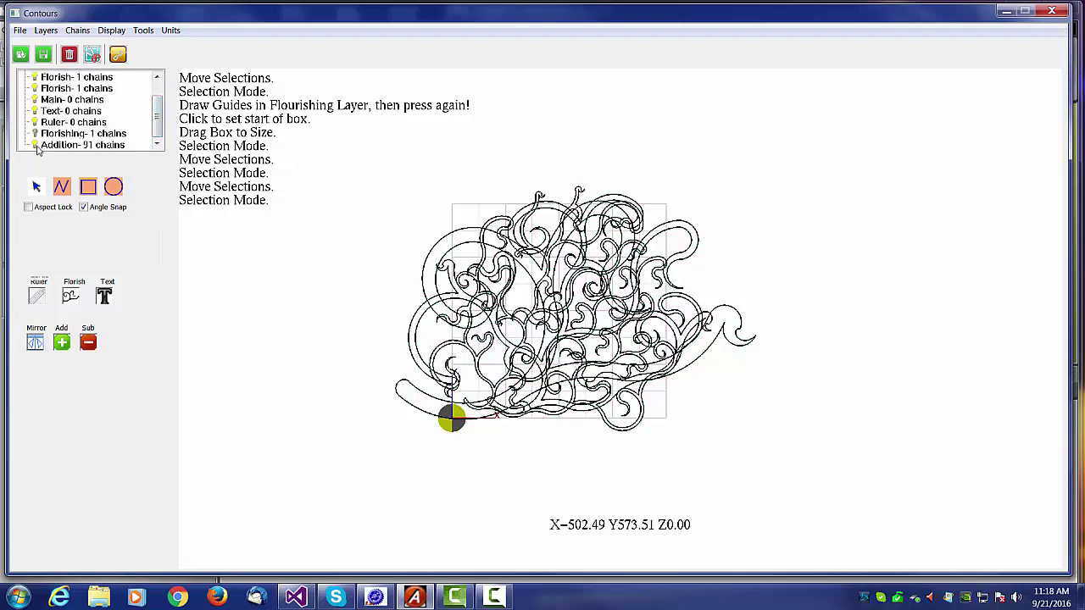
left_click(77, 145)
left_click(77, 146)
left_click_drag(573, 308, 935, 305)
middle_click_drag(852, 404, 772, 387)
left_click(642, 388)
- Reframe the view and box-select both flourish drawings
scroll(610, 394, "up", 2)
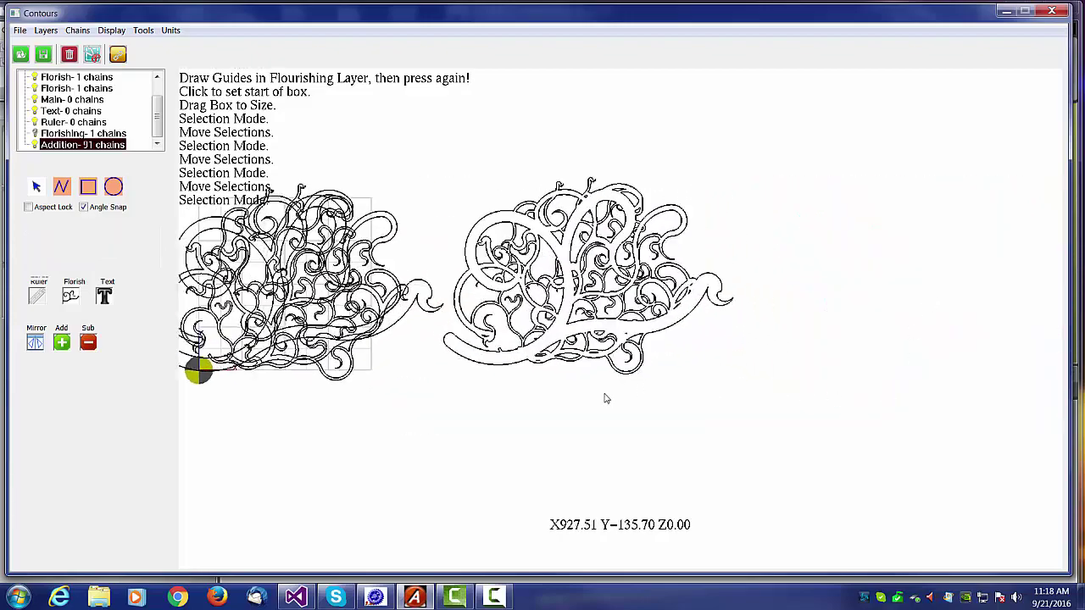
scroll(606, 398, "up", 3)
middle_click_drag(514, 416, 518, 446)
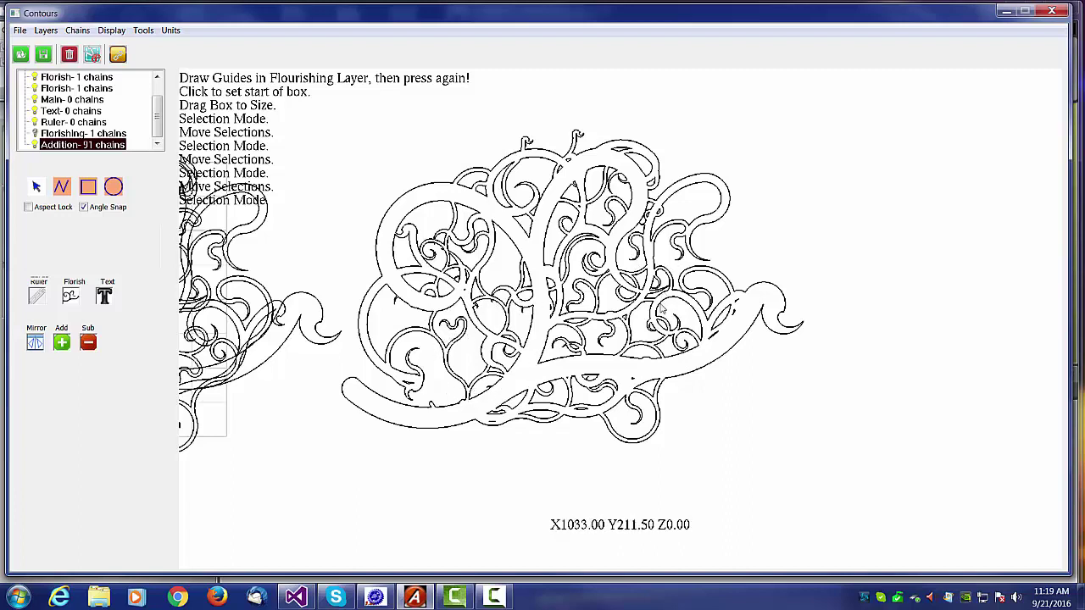
scroll(606, 214, "up", 3)
scroll(509, 254, "down", 3)
scroll(519, 241, "down", 2)
scroll(517, 242, "up", 1)
left_click_drag(288, 186, 743, 408)
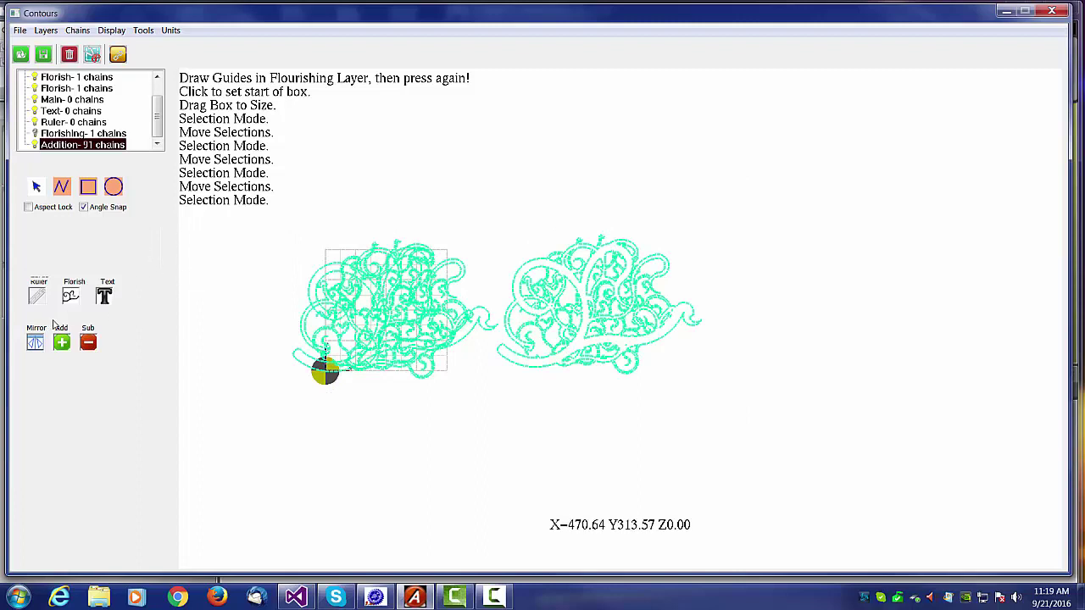
- Delete all the selected flourish chains, leaving an empty grid
left_click(71, 56)
left_click(516, 324)
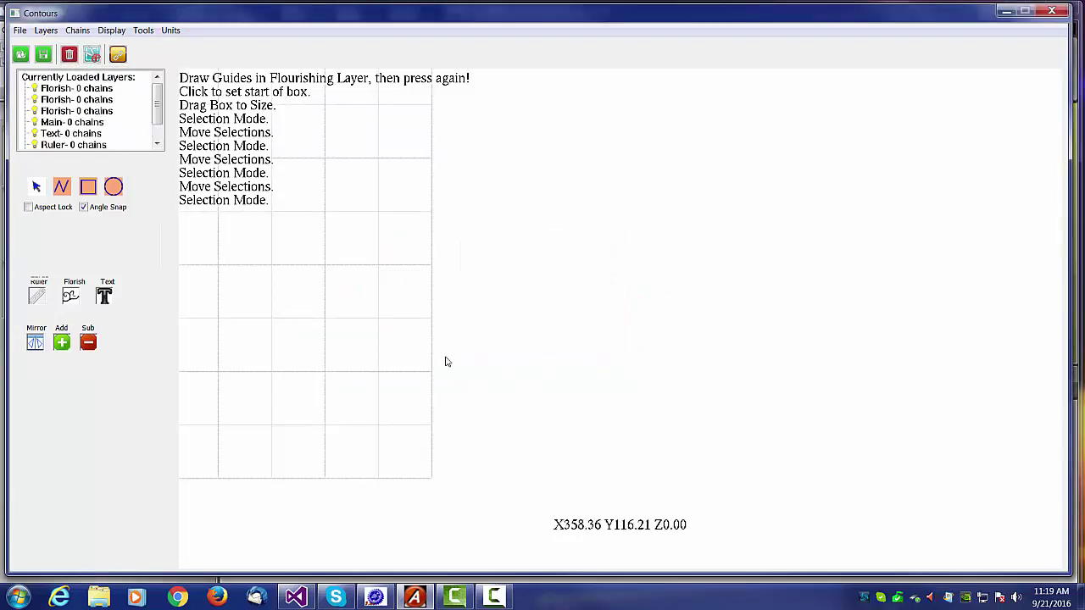
scroll(603, 358, "down", 4)
scroll(588, 359, "up", 1)
- Start a new Auto flourish with Fertilizer 12, moving on to Motif Number
left_click(71, 296)
left_click(534, 273)
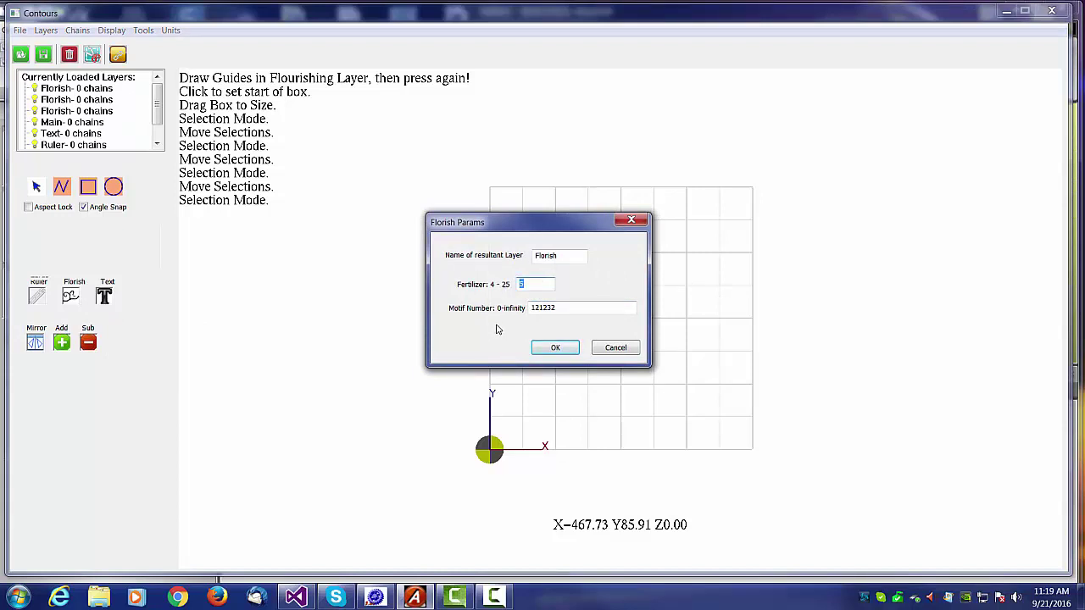
type("2")
key("Tab")
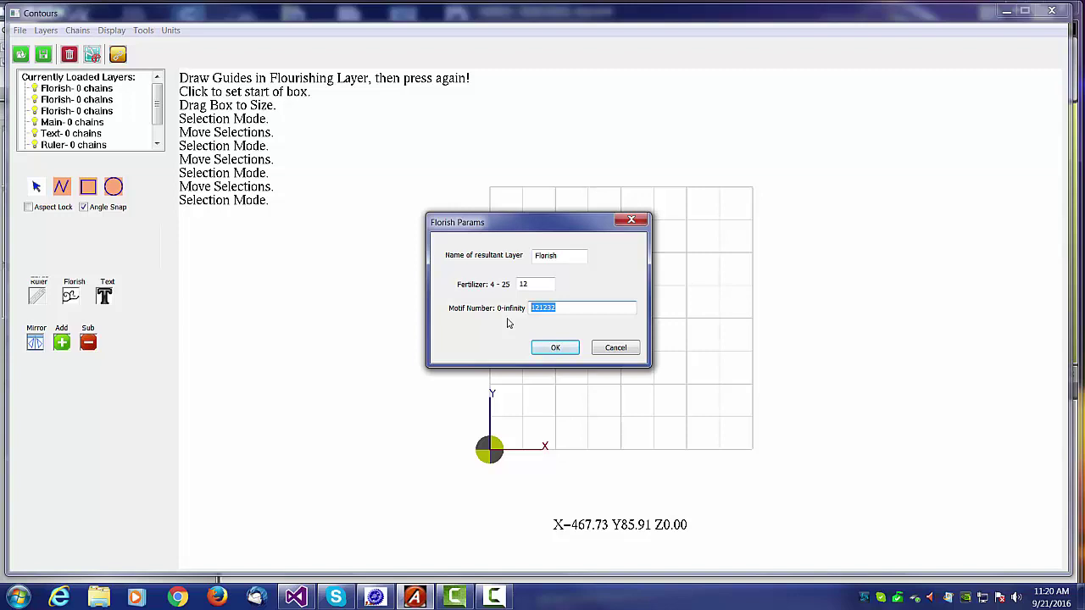
- Generate the Fertilizer 12 flourish (motif 121232) and move it right, off the grid
left_click(543, 354)
left_click_drag(459, 173, 780, 482)
left_click(620, 327)
left_click_drag(611, 324, 886, 321)
scroll(816, 375, "down", 2)
left_click(769, 367)
scroll(770, 367, "up", 3)
scroll(623, 322, "down", 1)
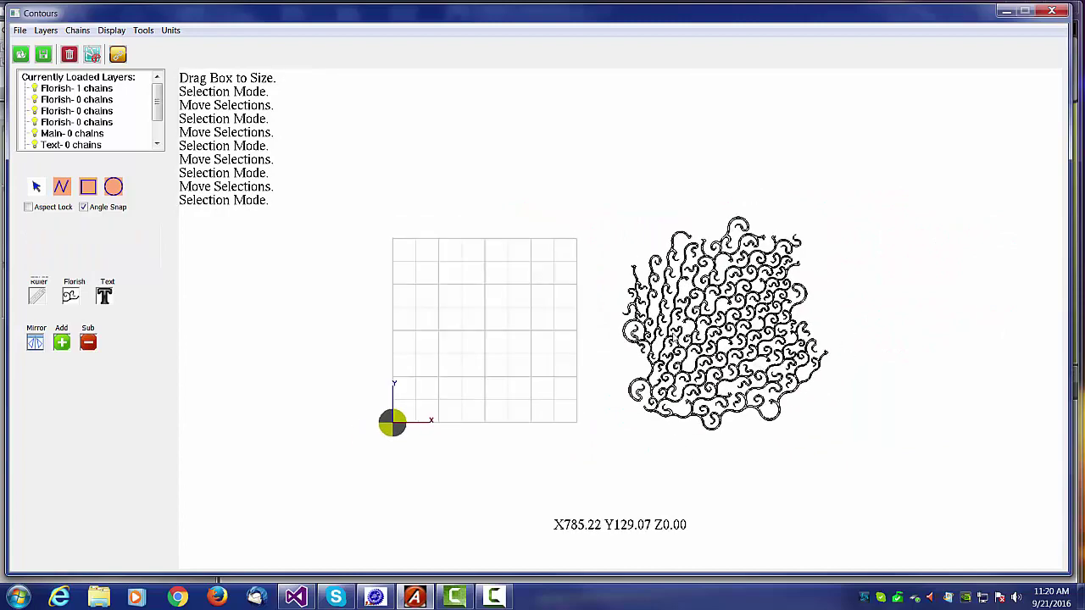
- Generate another Auto flourish with Fertilizer 12 and Motif Number 1818122
left_click(73, 298)
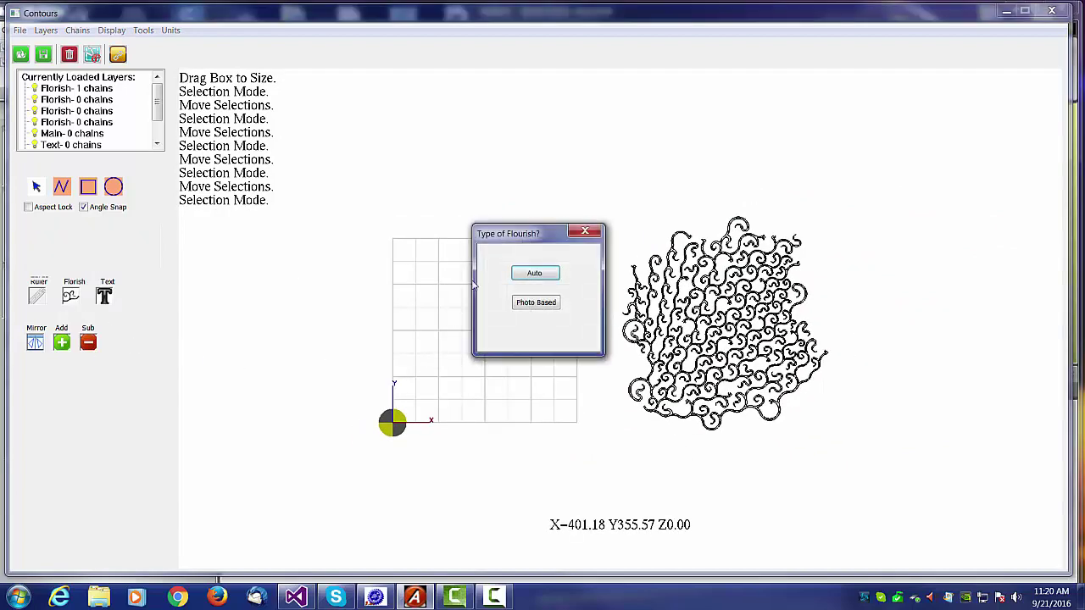
left_click(523, 274)
left_click_drag(531, 283, 501, 290)
type("12")
key("Tab")
type("1")
left_click_drag(560, 307, 526, 307)
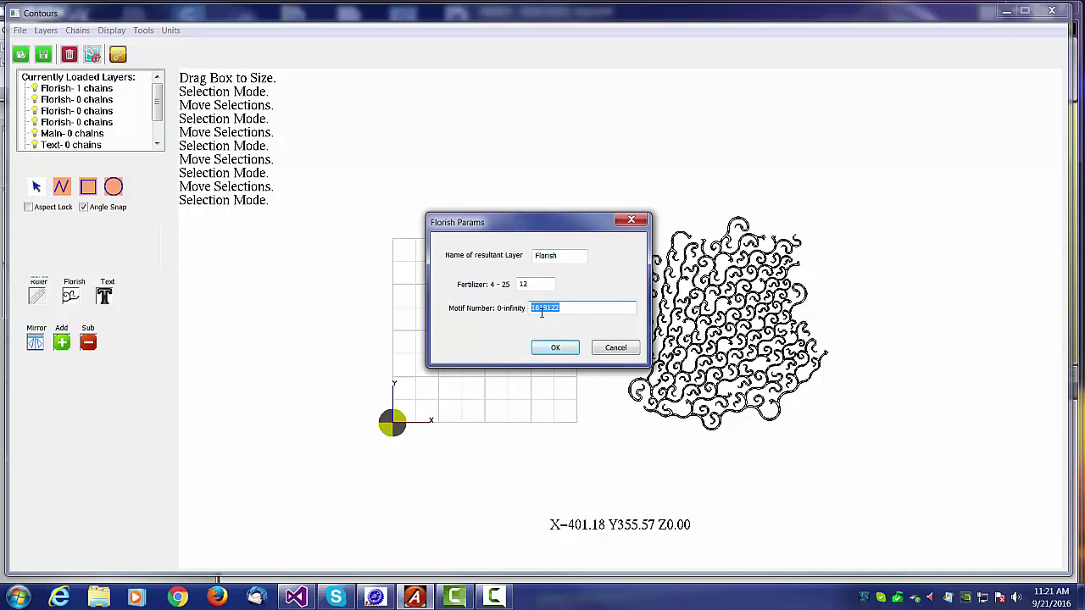
left_click(545, 308)
left_click(559, 349)
- Place the second Fertilizer 12 pattern beside the first, right of the grid
left_click_drag(371, 173, 594, 442)
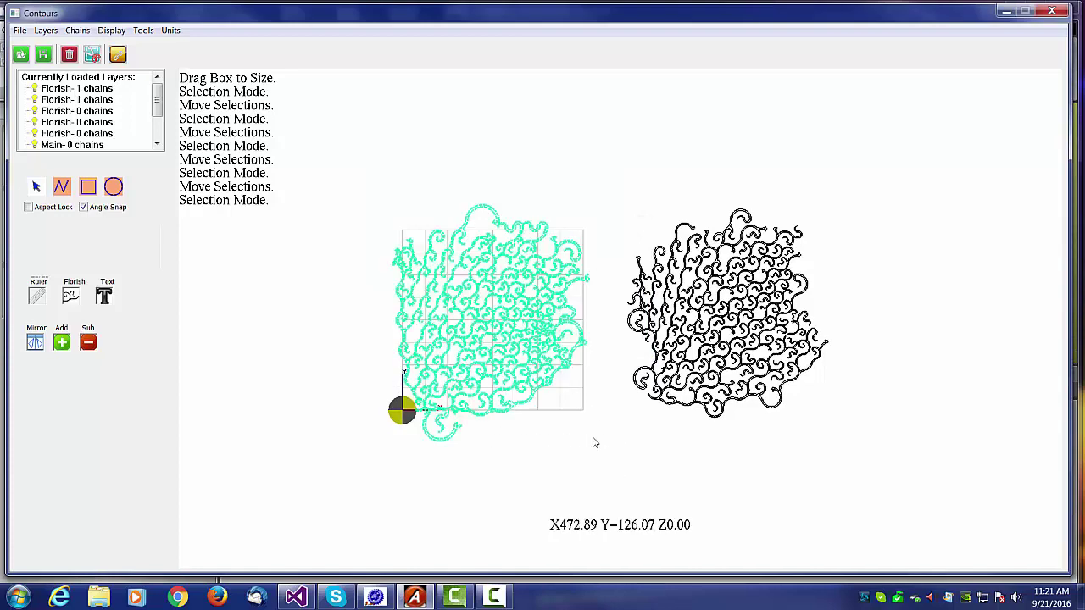
left_click(521, 320)
left_click_drag(488, 322, 1010, 314)
left_click(788, 428)
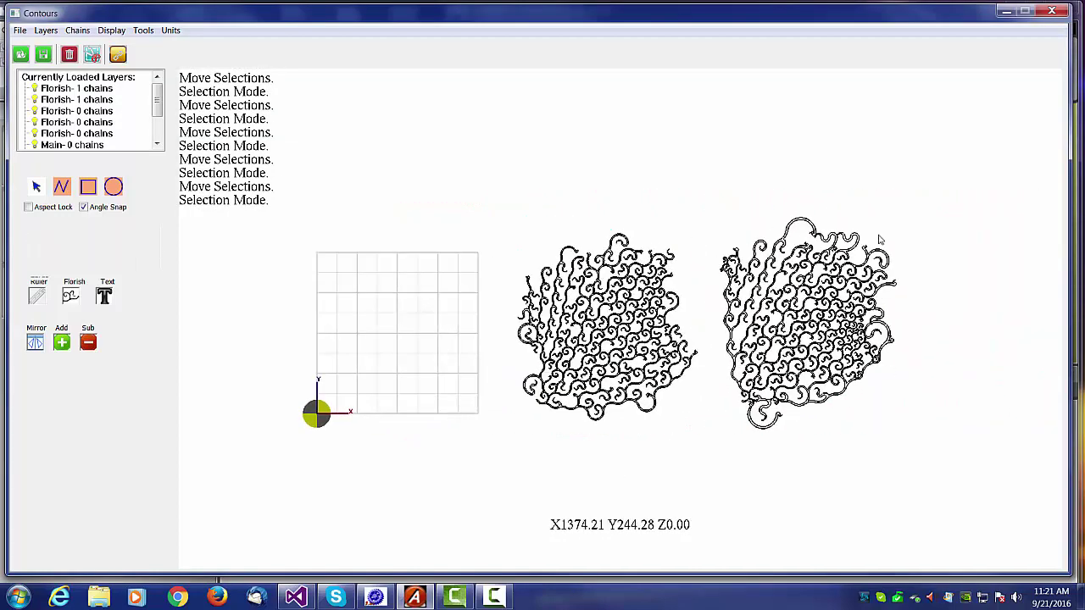
left_click(72, 297)
left_click(534, 272)
left_click_drag(533, 284, 515, 284)
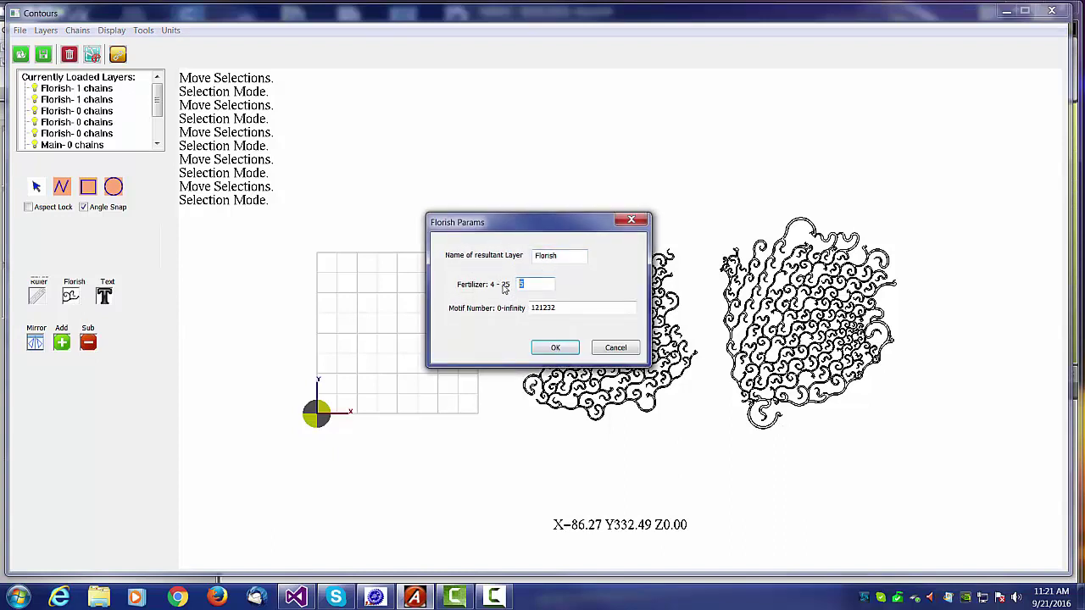
type("12")
key("Tab")
type("91")
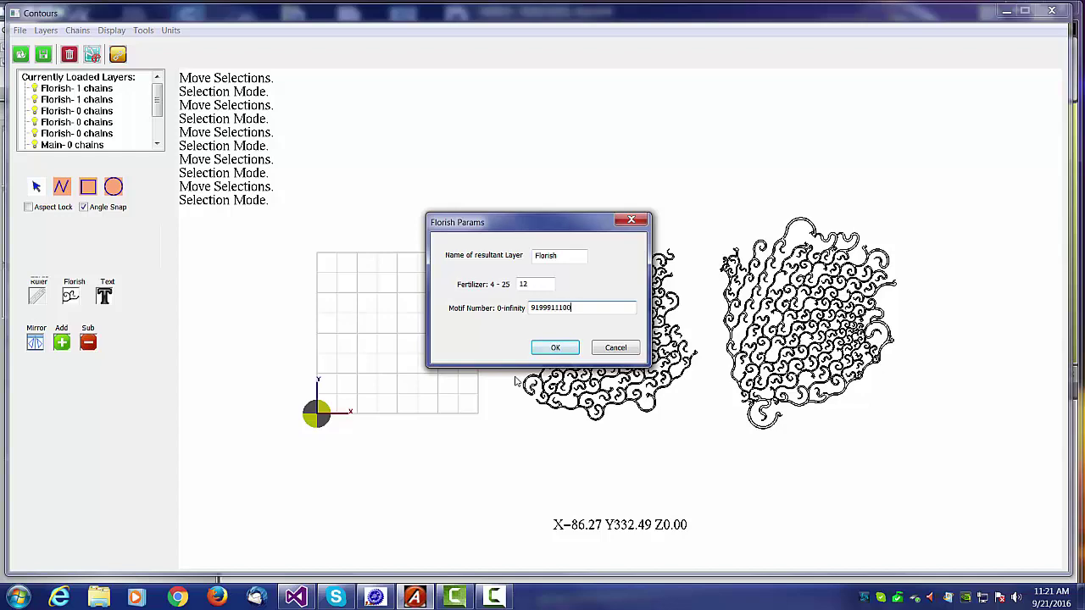
left_click(557, 348)
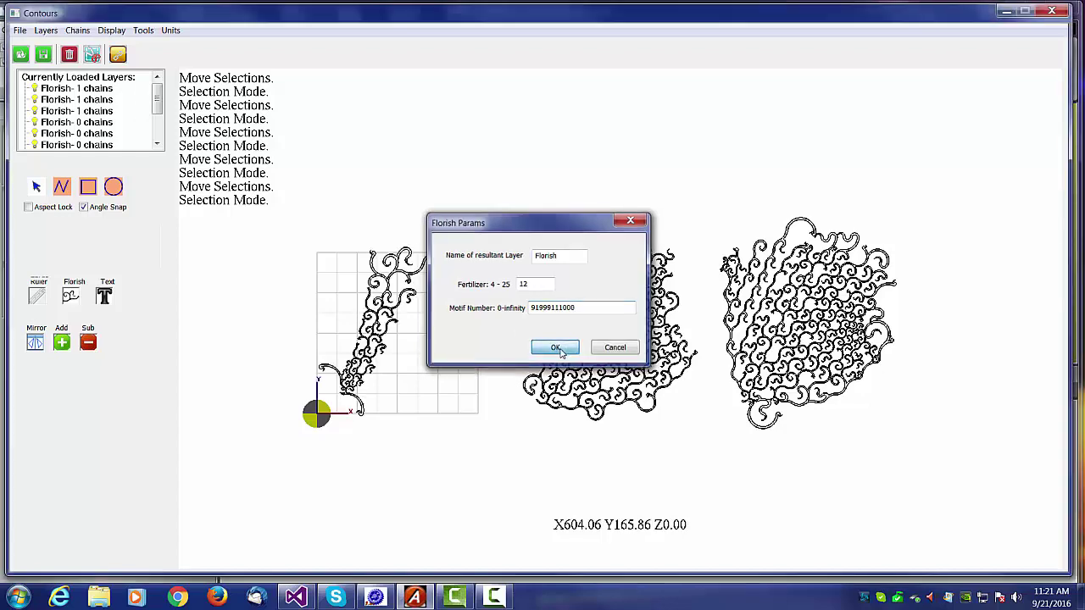
left_click_drag(300, 211, 488, 466)
mouse_move(380, 315)
left_mouse_down()
mouse_move(383, 338)
mouse_move(570, 203)
mouse_move(918, 193)
mouse_move(1039, 399)
mouse_move(1043, 440)
mouse_move(1048, 360)
left_mouse_up()
- Deselect the moved flourish and pan and zoom the view toward the three drawings
left_click(979, 360)
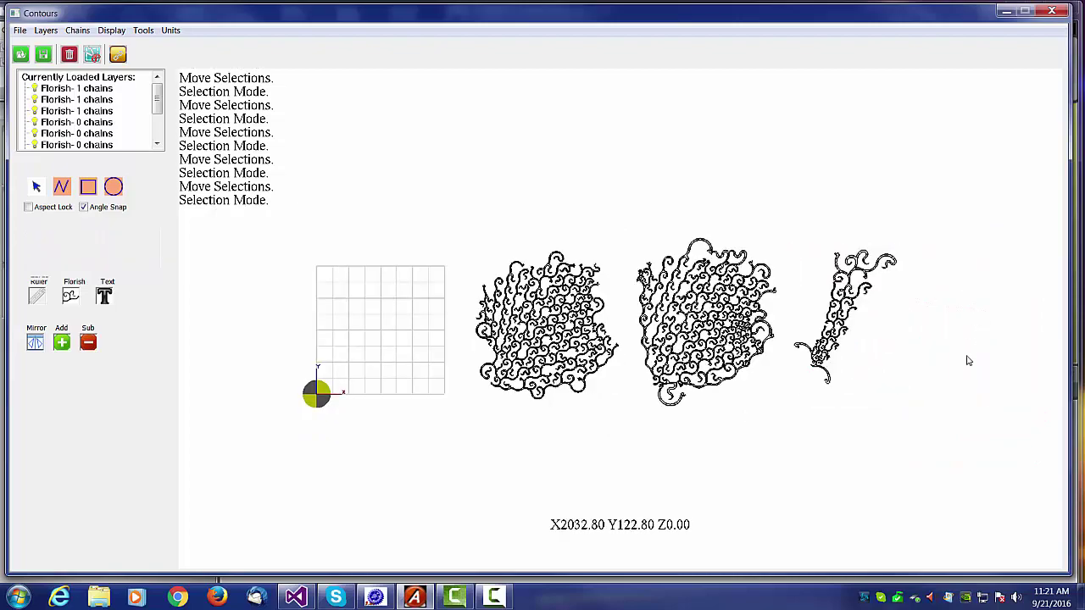
scroll(955, 363, "up", 3)
middle_click_drag(932, 322, 549, 301)
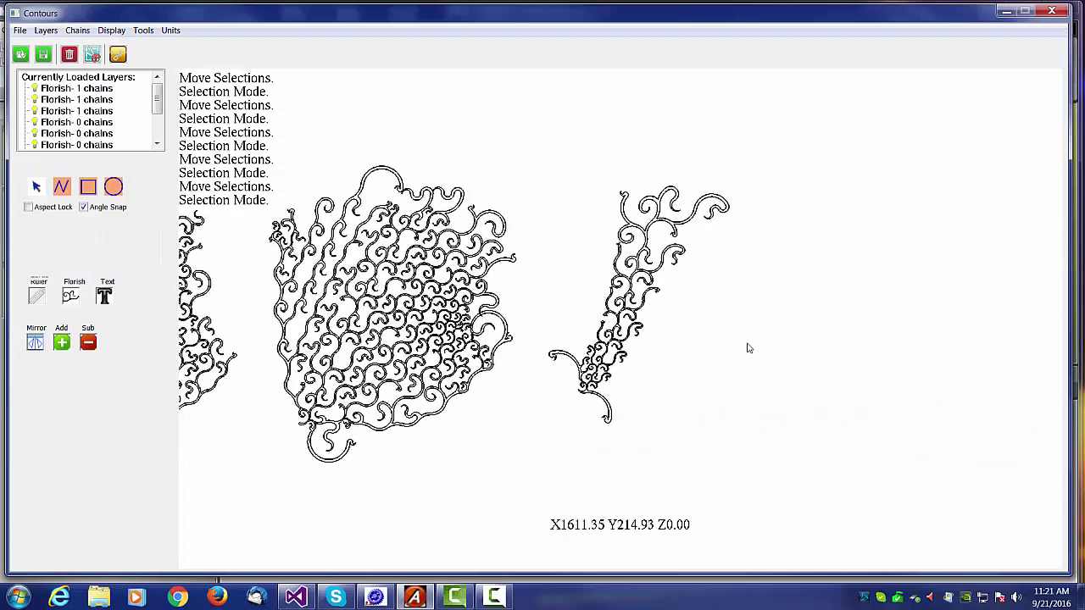
scroll(774, 358, "up", 2)
scroll(771, 373, "down", 2)
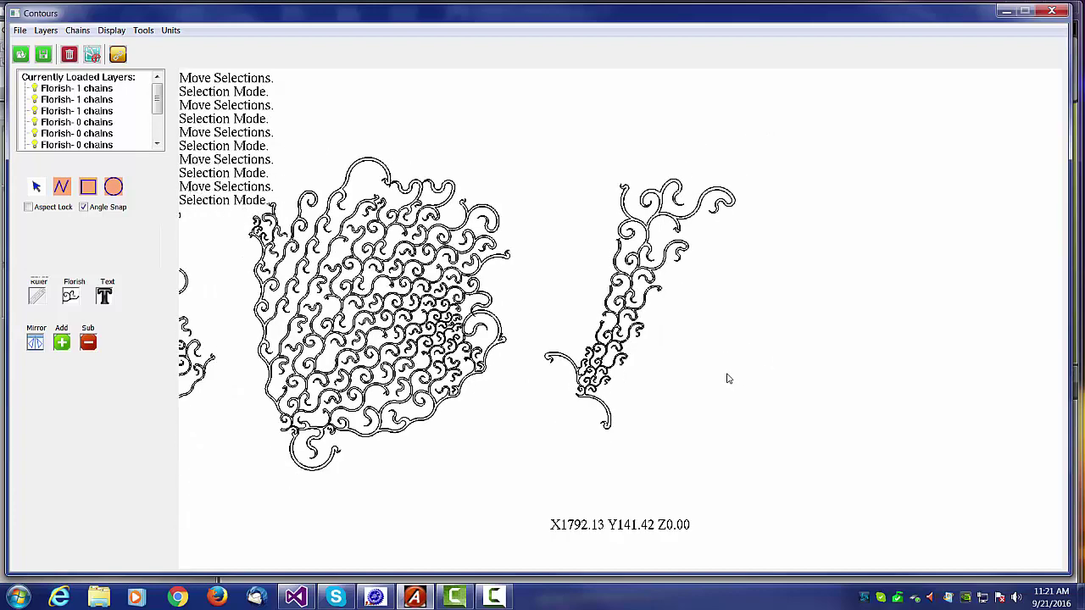
scroll(726, 375, "down", 1)
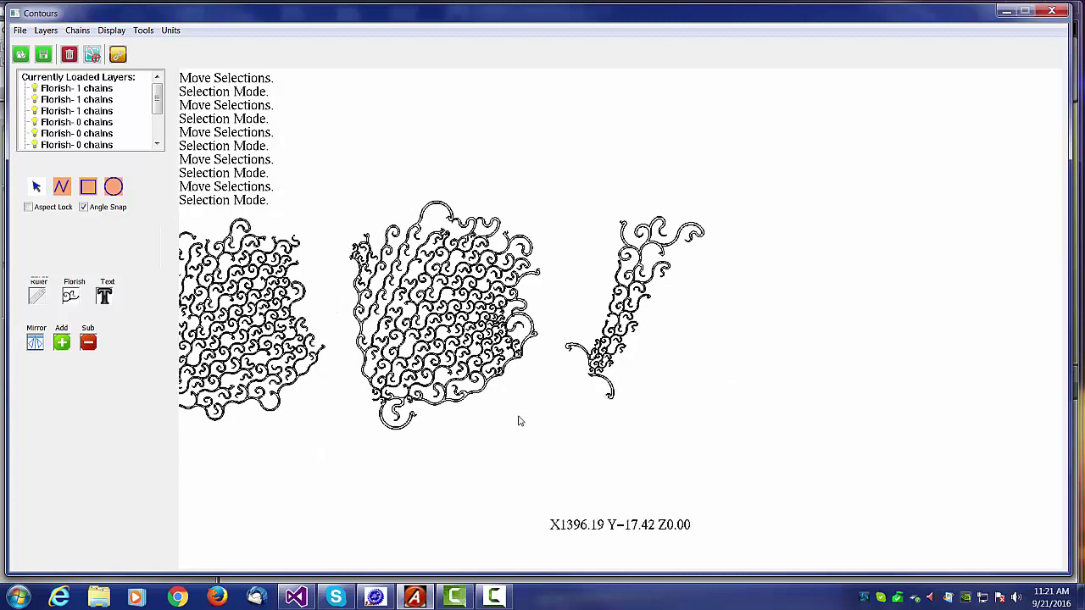
scroll(598, 391, "down", 1)
- Select the right-hand flourish to check it, then deselect it and pan to the grid origin
left_click_drag(659, 167, 774, 431)
mouse_move(608, 133)
left_mouse_down()
mouse_move(825, 460)
mouse_move(802, 424)
left_mouse_up()
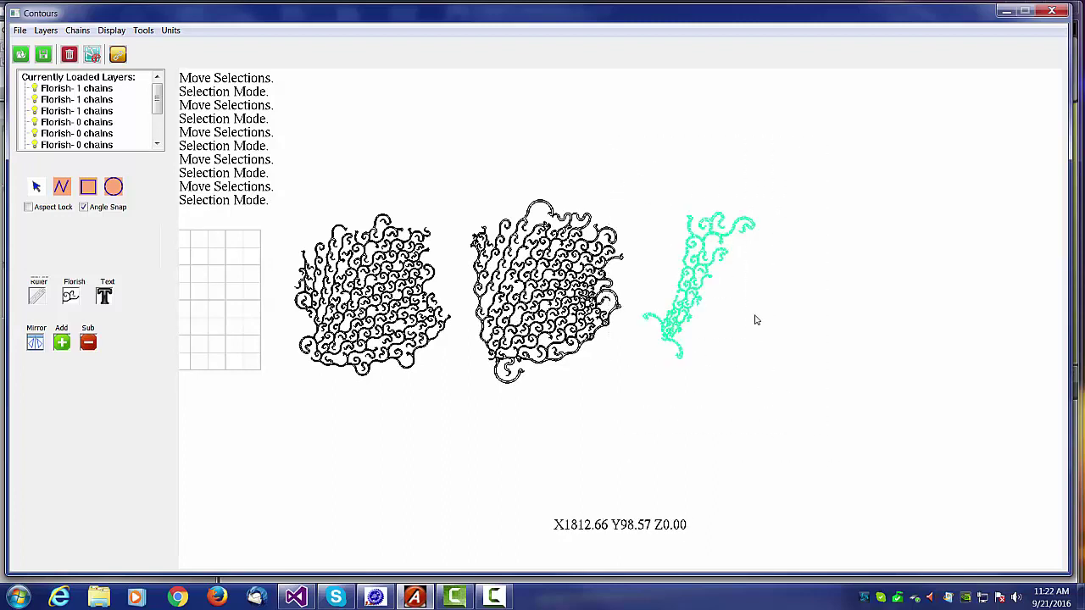
scroll(740, 312, "up", 2)
left_click(806, 270)
left_click(924, 291)
scroll(661, 395, "down", 3)
middle_click_drag(537, 450, 700, 442)
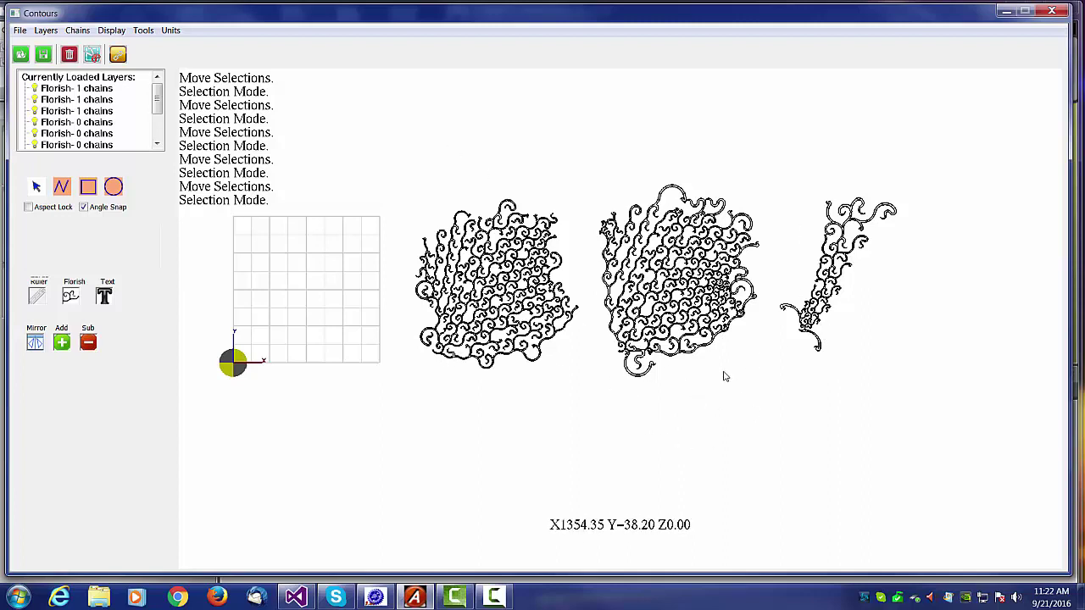
- Marquee-select all three flourishes and delete their chains, confirming Yes
left_click_drag(376, 122, 951, 414)
left_click(93, 54)
left_click(520, 321)
scroll(455, 337, "down", 3)
middle_click_drag(404, 245, 415, 289)
scroll(552, 245, "up", 3)
middle_click_drag(455, 252, 491, 276)
- Start a Photo Based flourish, load the head-profile photo and set High threshold to 0.86
left_click(71, 296)
left_click(535, 303)
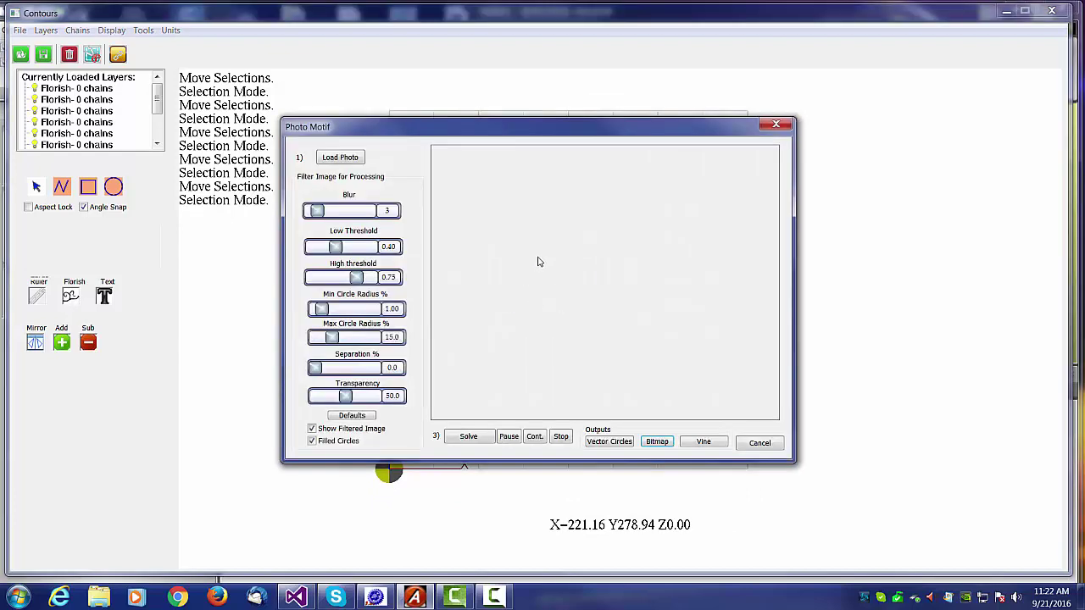
left_click(338, 160)
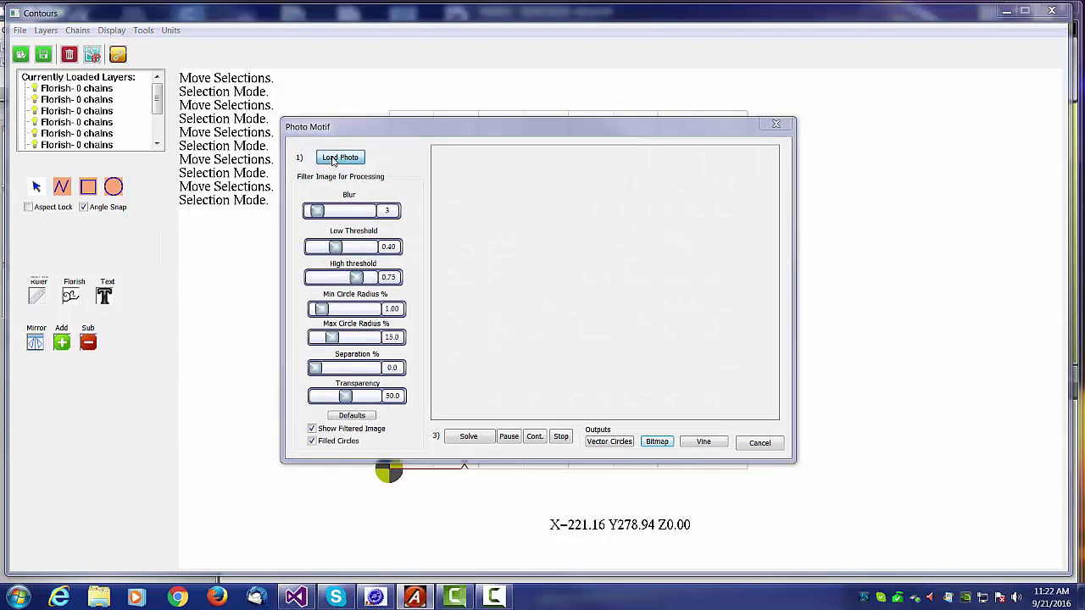
double_click(787, 290)
left_click_drag(357, 278, 363, 283)
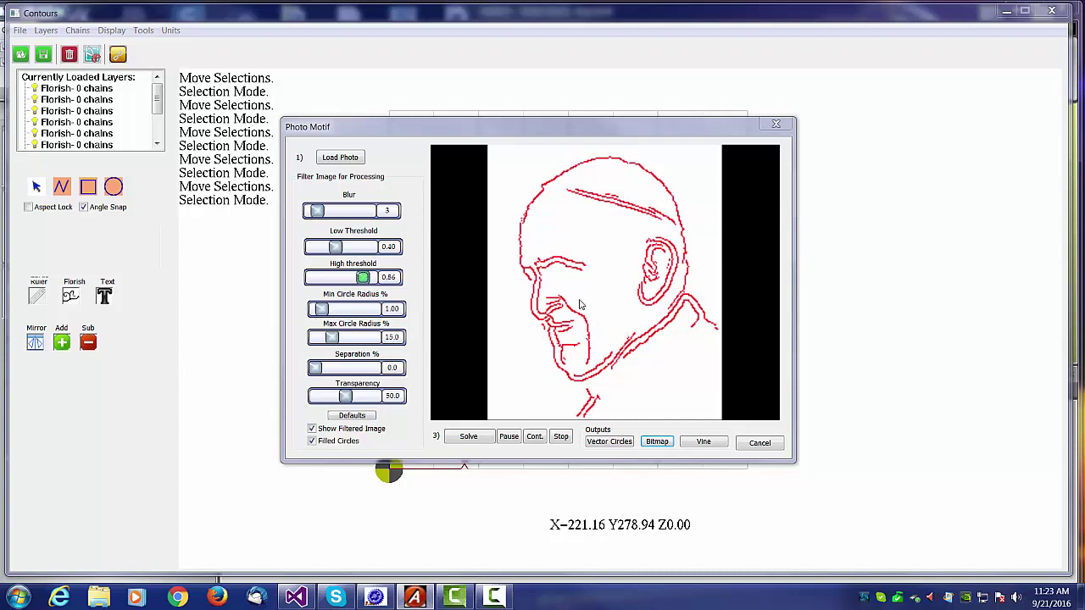
- Solve the head photo into packed circles and output them as Vector Circles on the canvas
left_click(480, 438)
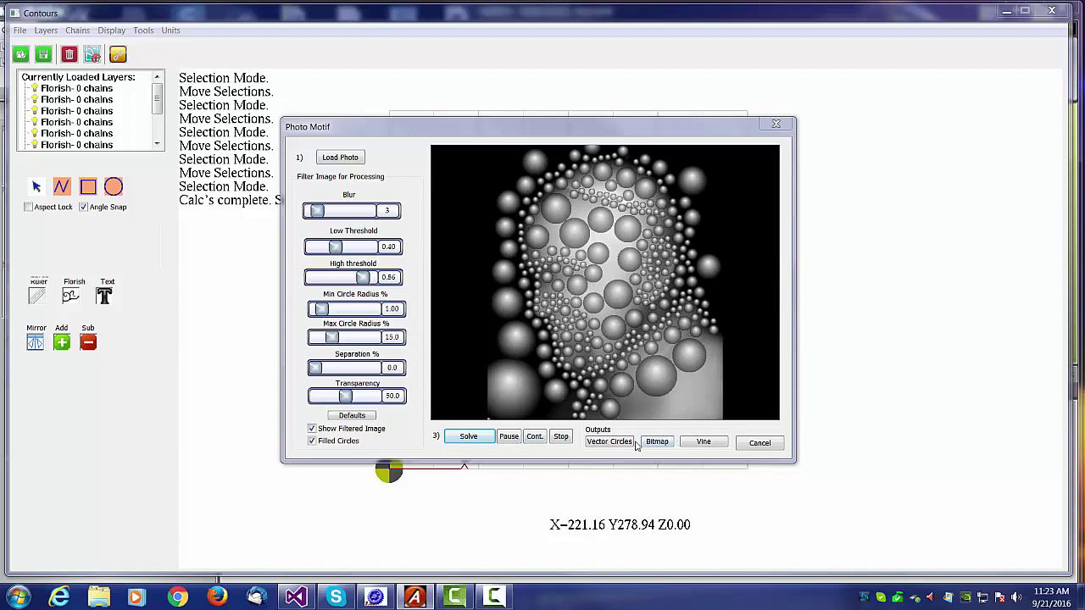
left_click(607, 442)
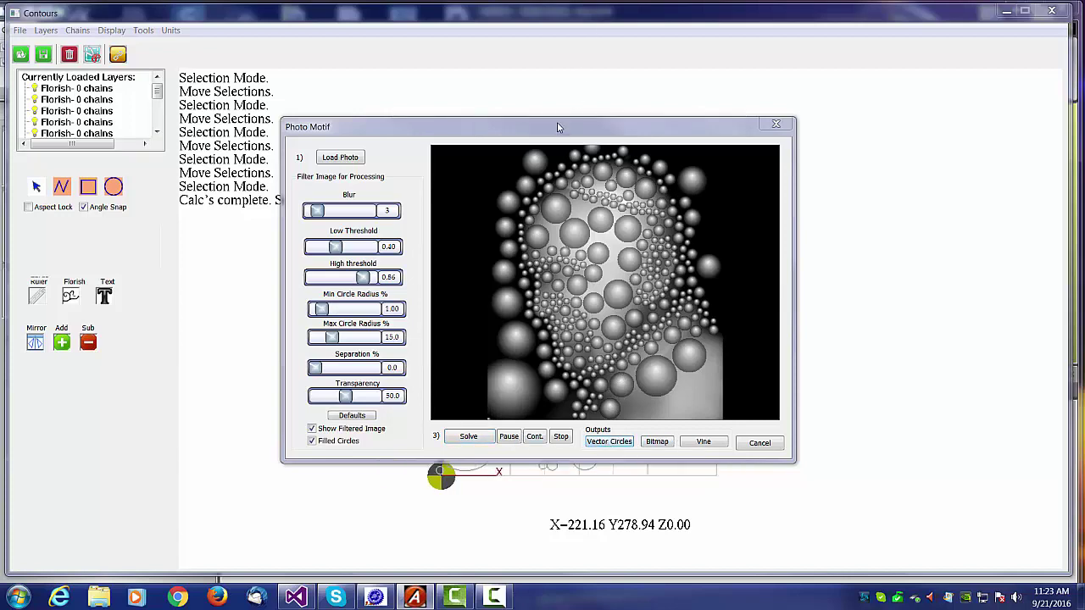
left_click_drag(558, 127, 1082, 185)
left_click_drag(902, 188, 366, 161)
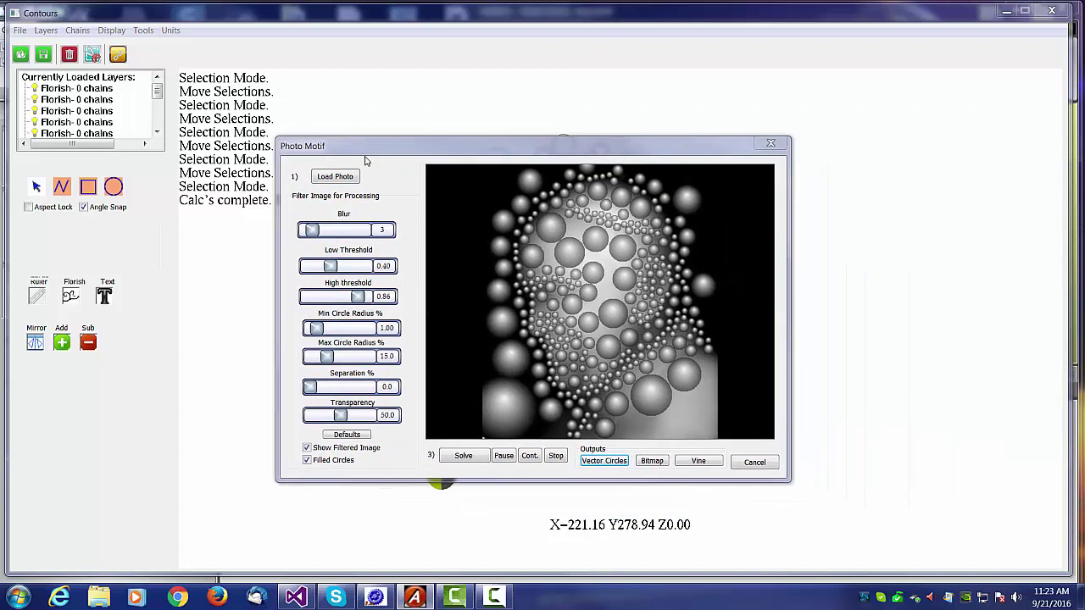
- Generate a vine from the circles and move the PhotoVine vine to the right of them
left_click(697, 462)
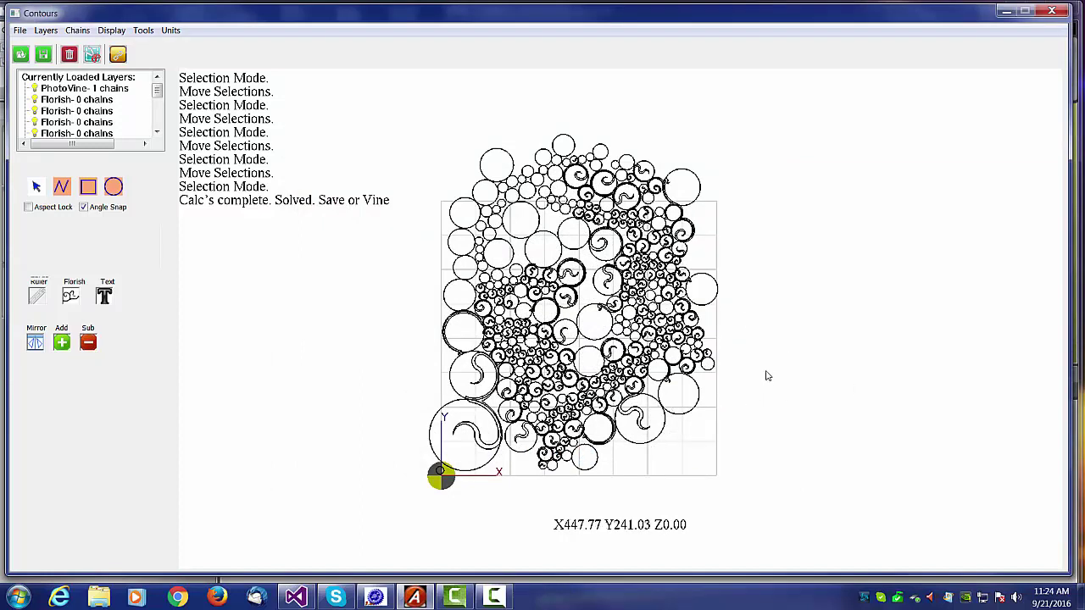
scroll(156, 94, "down", 1)
scroll(157, 95, "up", 1)
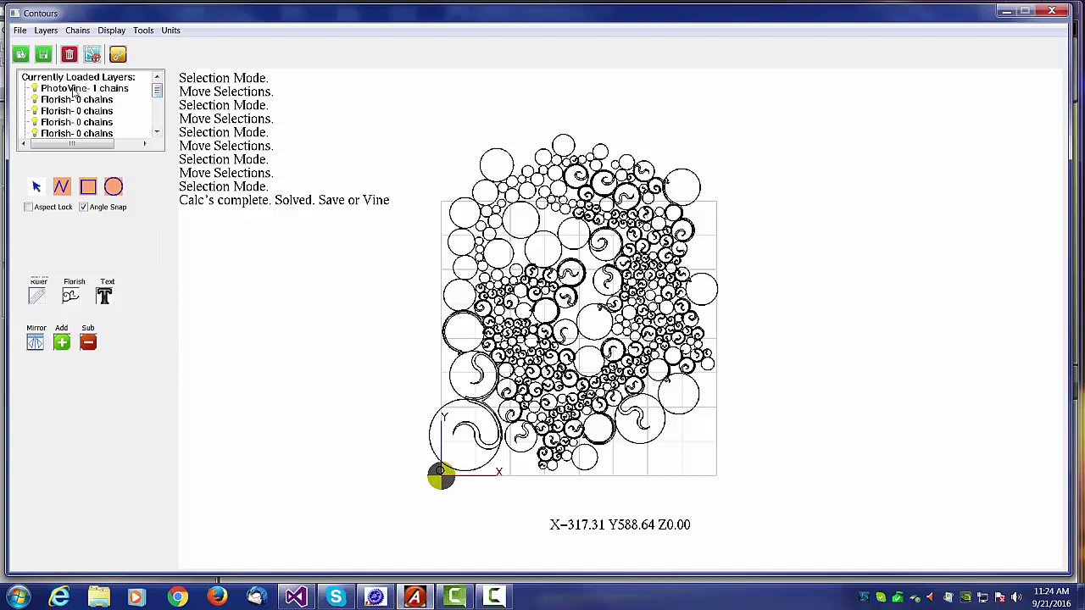
left_click(75, 89)
left_click(74, 89)
left_click_drag(574, 311, 900, 310)
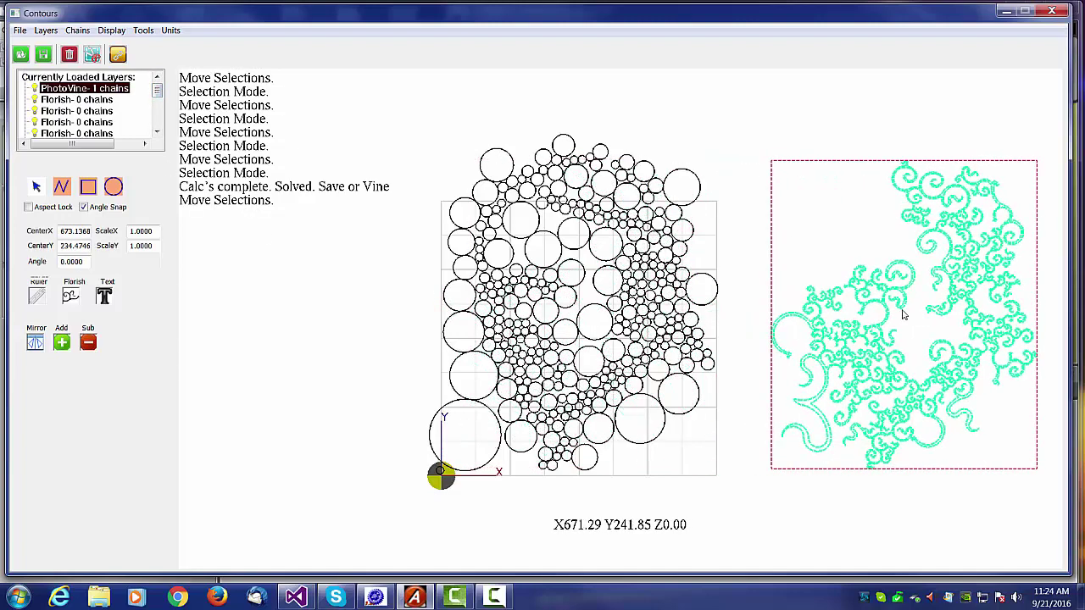
scroll(850, 416, "down", 2)
left_click(819, 396)
scroll(819, 396, "up", 2)
scroll(751, 363, "up", 3)
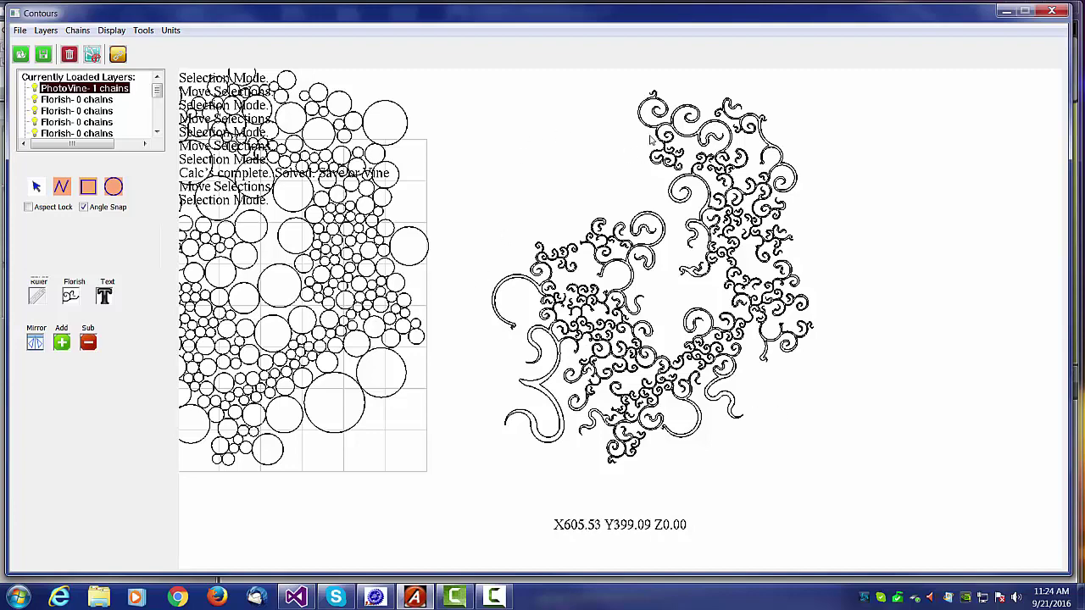
scroll(556, 378, "down", 2)
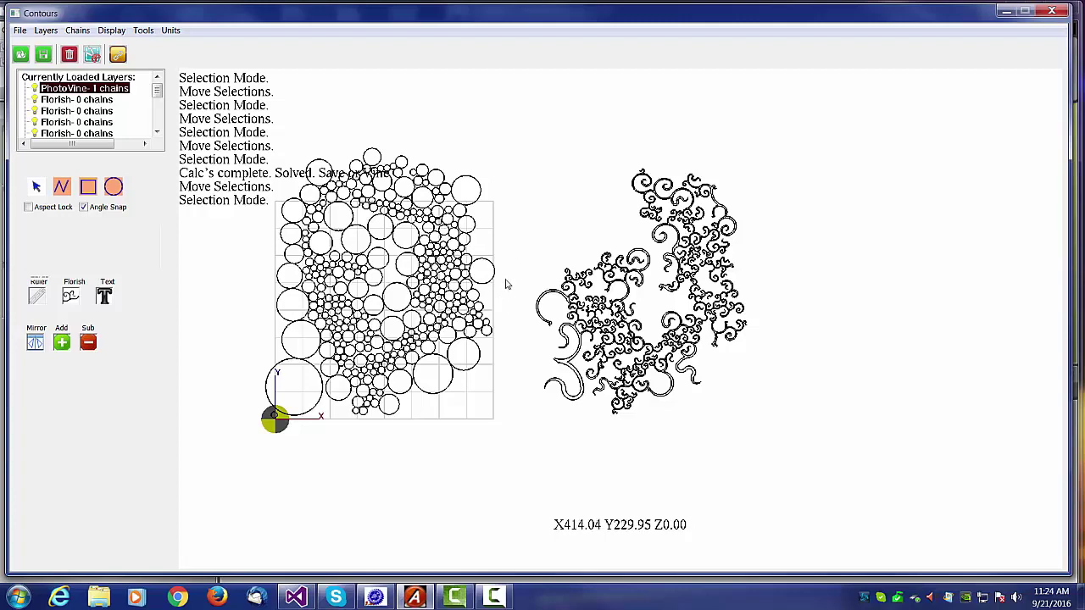
- Try selecting the circle pattern and the vine separately, then deselect and adjust the zoom
mouse_move(250, 131)
left_mouse_down()
mouse_move(535, 407)
mouse_move(525, 467)
mouse_move(519, 446)
left_mouse_up()
mouse_move(517, 129)
left_mouse_down()
mouse_move(797, 446)
mouse_move(794, 437)
left_mouse_up()
left_click(765, 339)
scroll(760, 379, "up", 1)
scroll(758, 378, "up", 2)
scroll(585, 322, "up", 2)
scroll(702, 459, "down", 1)
scroll(687, 421, "down", 2)
scroll(651, 362, "down", 2)
- Select both the circles and the vine and delete their chains, confirming Yes
left_click_drag(327, 187, 719, 472)
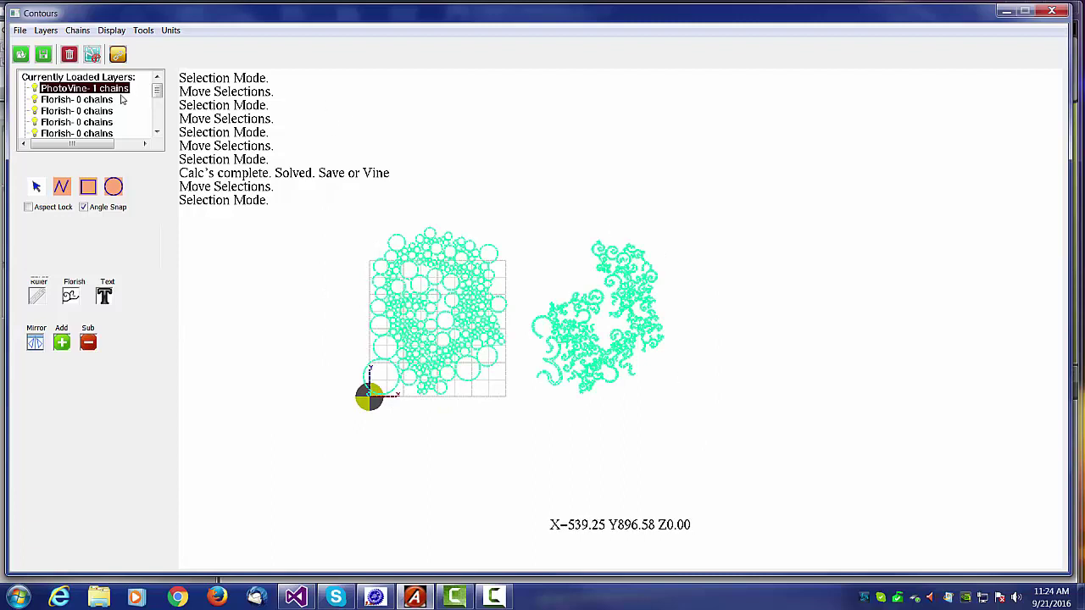
left_click(91, 54)
left_click(519, 323)
middle_click_drag(438, 308, 610, 315)
scroll(610, 316, "up", 1)
scroll(593, 315, "down", 1)
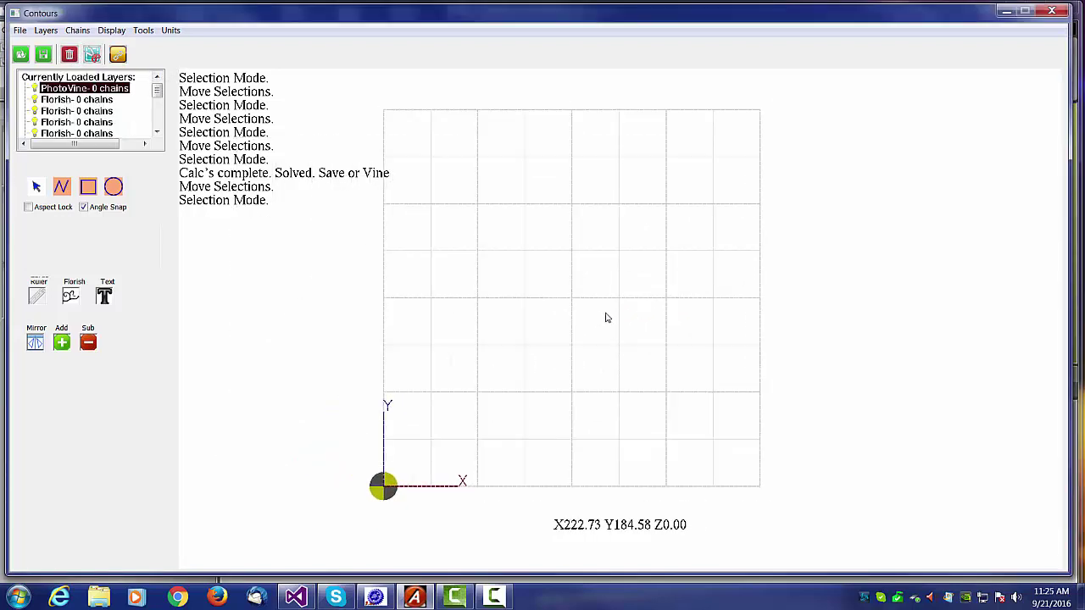
- Start a Photo Based flourish and load the DSC00398.JPG portrait
left_click(71, 294)
left_click(547, 303)
left_click(348, 161)
scroll(983, 254, "down", 5)
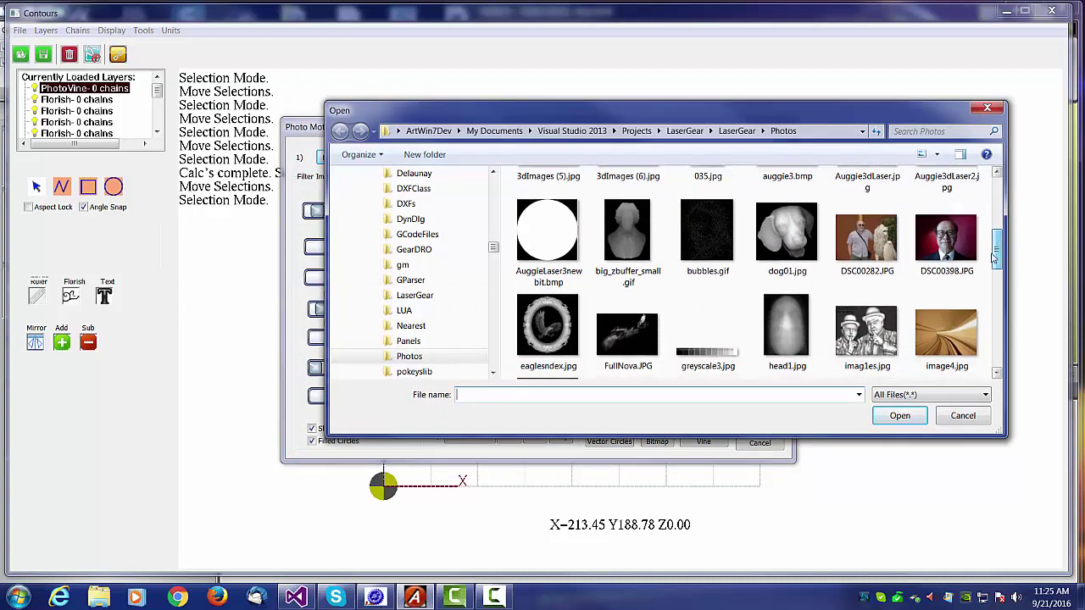
double_click(956, 245)
- Set Low Threshold 0.58, Min Circle Radius 0.50, Max Circle Radius 17.5, and start solving
left_click_drag(335, 246, 364, 282)
left_click_drag(322, 309, 315, 308)
left_click_drag(338, 339, 336, 338)
left_click(477, 437)
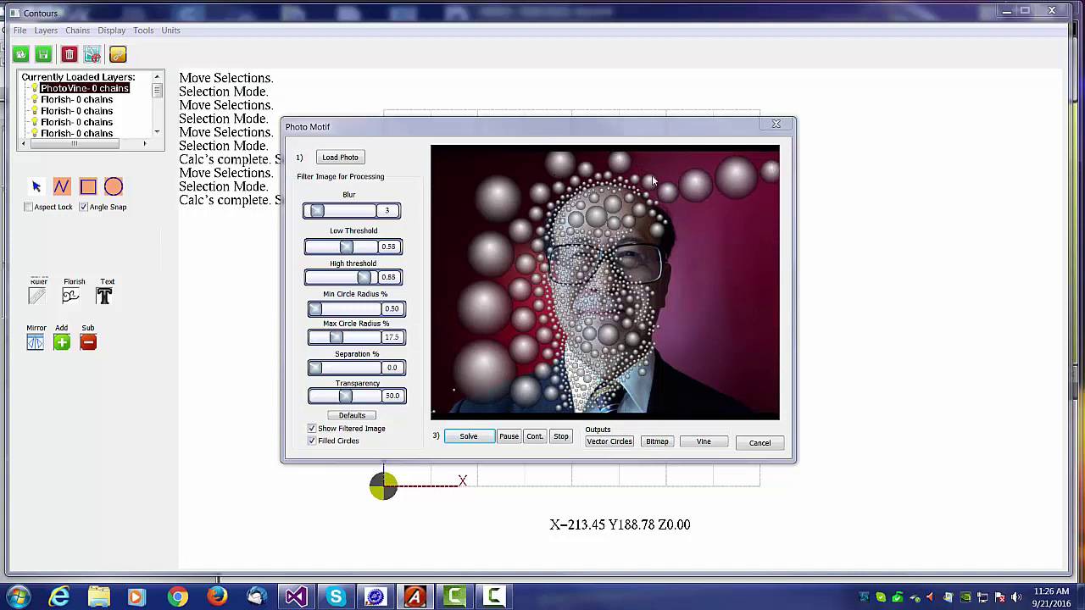
- Turn the portrait's circle solution into a vine and select the whole vine drawing
left_click(704, 442)
scroll(802, 375, "down", 1)
scroll(770, 404, "up", 2)
mouse_move(373, 88)
left_mouse_down()
mouse_move(474, 133)
mouse_move(729, 519)
mouse_move(748, 514)
left_mouse_up()
- Mirror the selected vine into a symmetric pattern
left_click(35, 344)
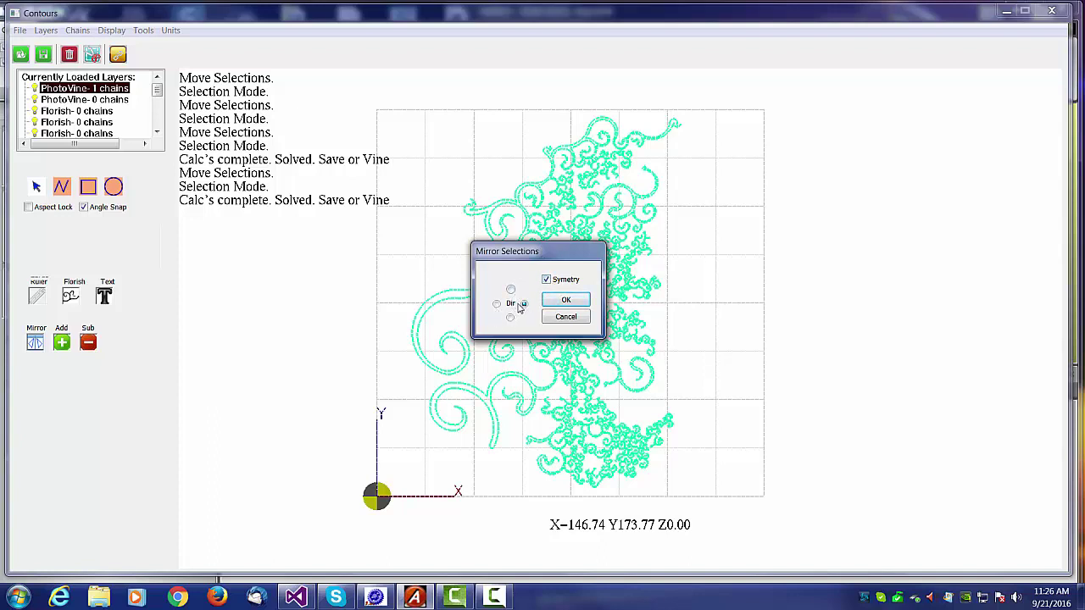
left_click(565, 299)
scroll(598, 431, "up", 5)
scroll(597, 431, "down", 2)
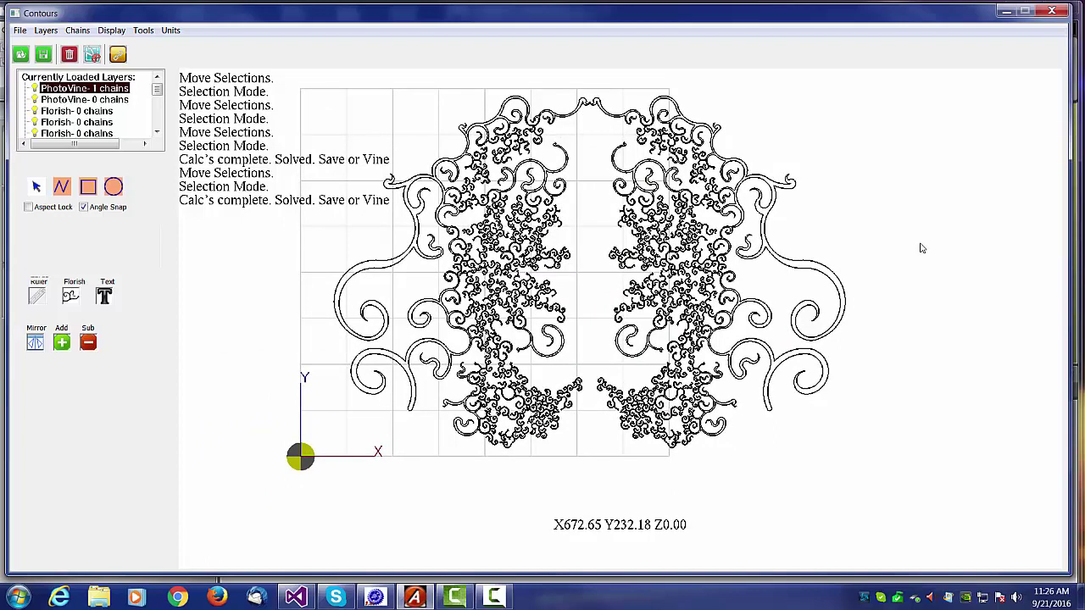
scroll(562, 362, "down", 2)
- Delete the whole mirrored pattern, confirming Yes, and start a new Auto flourish
left_click_drag(358, 92, 491, 173)
left_click_drag(764, 340, 887, 477)
left_click(90, 58)
key("Delete")
left_click(518, 324)
scroll(605, 302, "up", 2)
scroll(602, 307, "down", 4)
scroll(598, 310, "up", 1)
left_click(70, 297)
left_click(536, 272)
- Generate the automatic flourish and preview it as a solid-filled bitmap export
left_click(555, 348)
left_click_drag(460, 181, 782, 467)
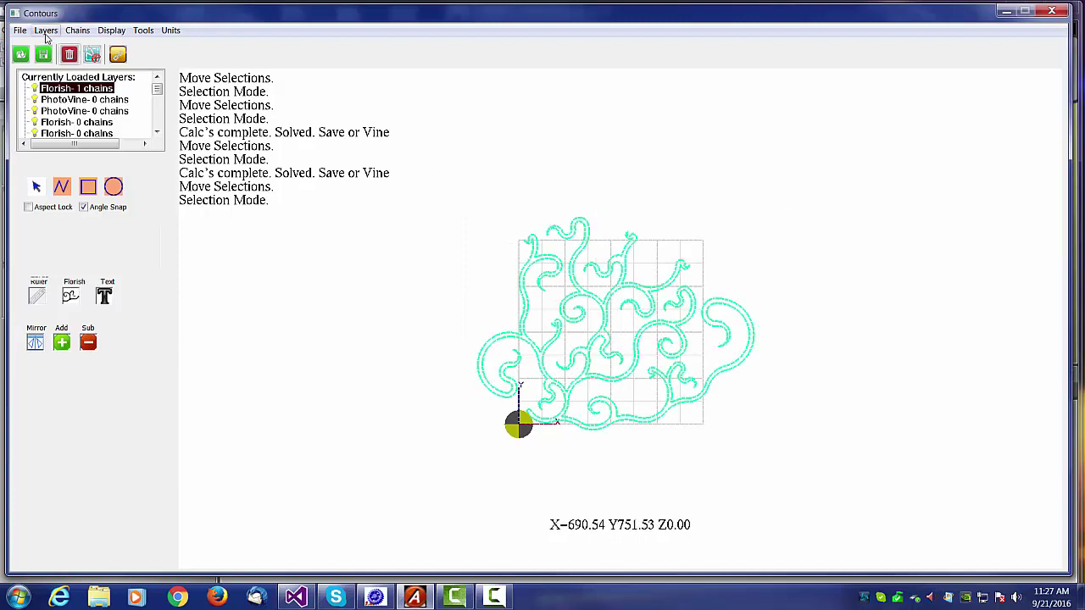
left_click(19, 30)
left_click(61, 88)
left_click(332, 313)
left_click(294, 254)
left_click(788, 126)
- Copy and paste the flourish, moving the duplicate over the original to form a double outline
right_click(622, 260)
left_click(650, 291)
right_click(749, 227)
left_click(783, 286)
left_click(717, 259)
left_click_drag(592, 198, 703, 254)
left_click_drag(539, 165, 790, 393)
left_click(676, 270)
left_click_drag(659, 291, 573, 364)
scroll(573, 364, "up", 1)
left_click(862, 370)
left_click_drag(473, 184, 782, 467)
- Export the selected flourish to a bitmap, previewing it with solid black Fill enabled
left_click(20, 30)
left_click(82, 86)
left_click(333, 313)
left_click(293, 256)
left_click(716, 439)
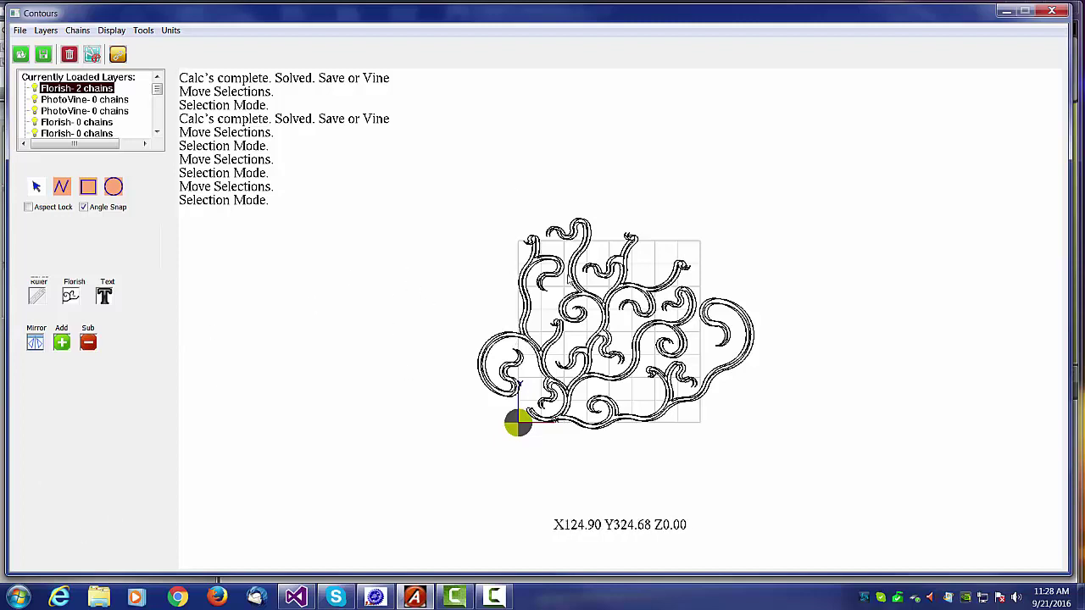